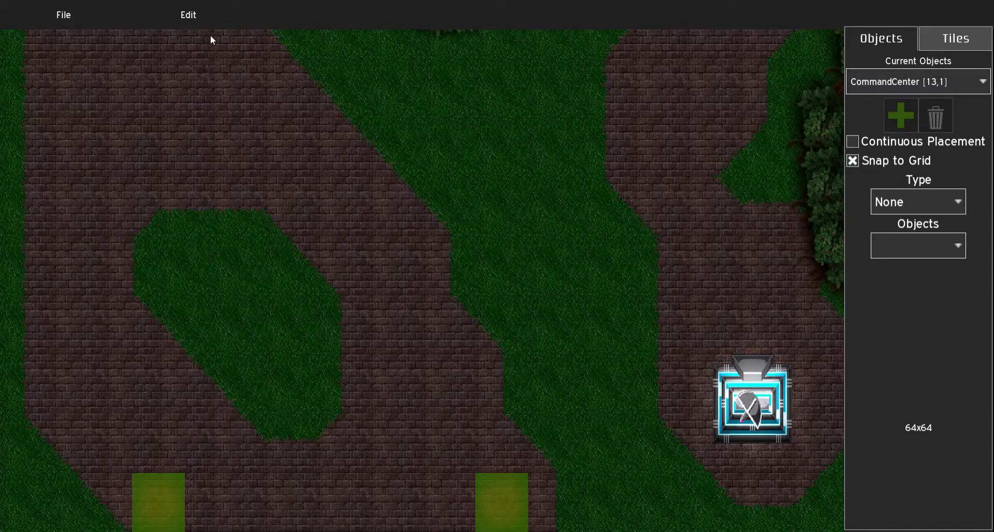
Open the map's properties editor and show the tower properties
left_click(205, 20)
mouse_move(211, 126)
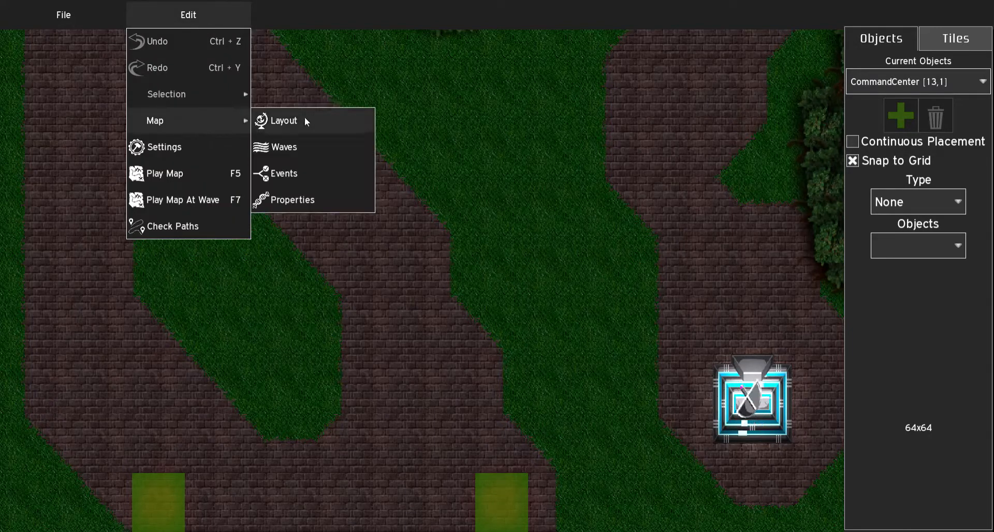
left_click(335, 202)
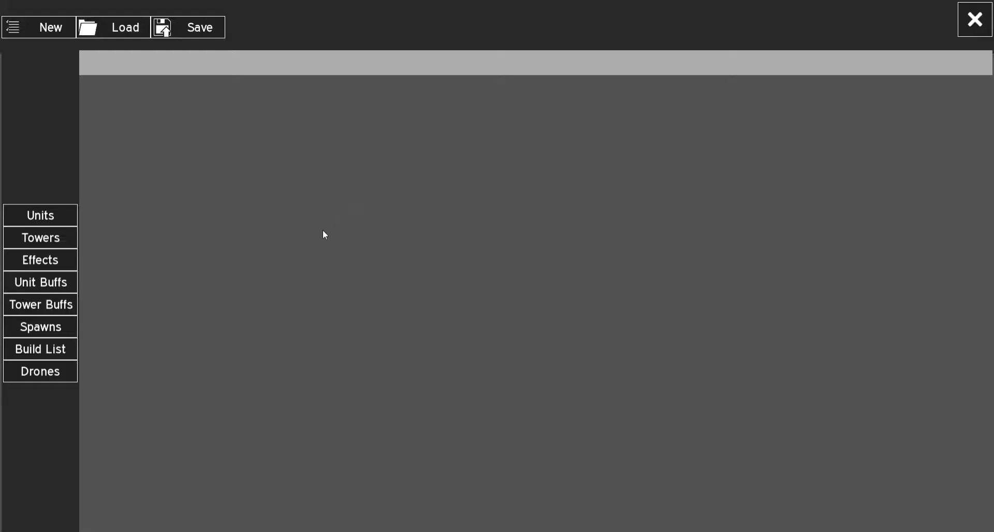
left_click(65, 240)
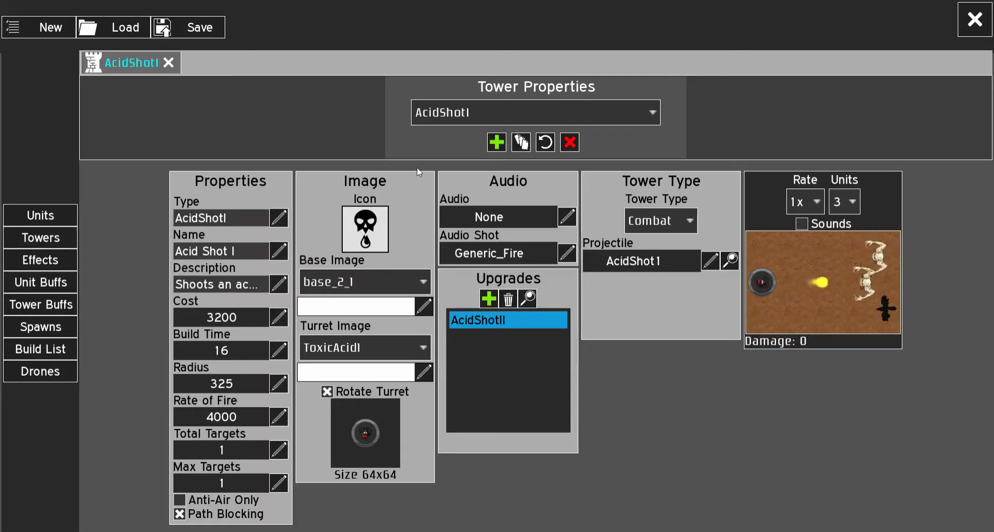
Load the GunTower entry from the list of towers
left_click(497, 112)
scroll(543, 267, "down", 15)
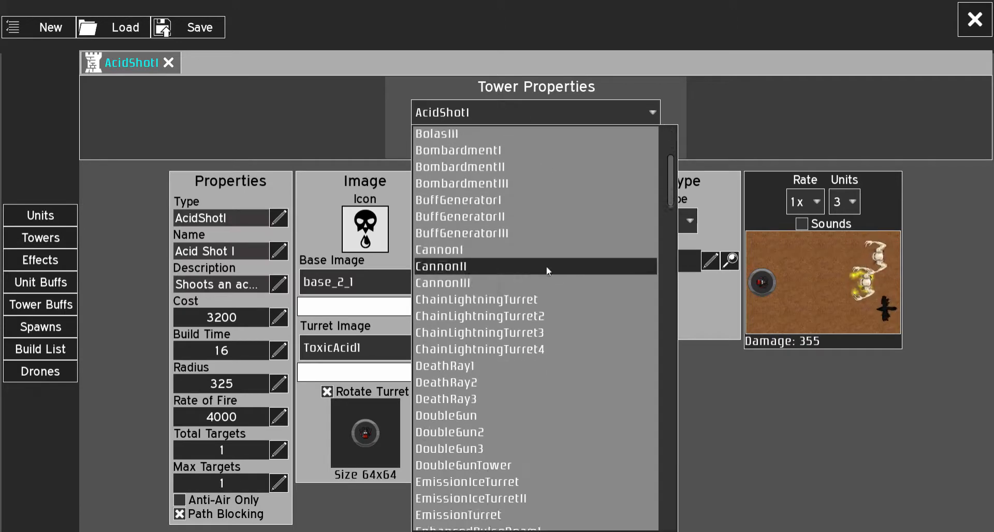
scroll(548, 269, "down", 8)
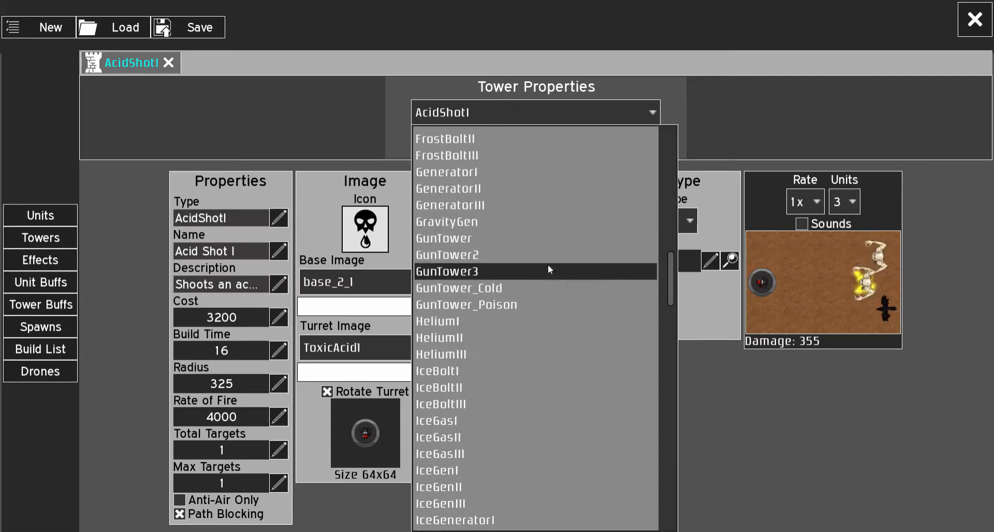
scroll(548, 265, "up", 7)
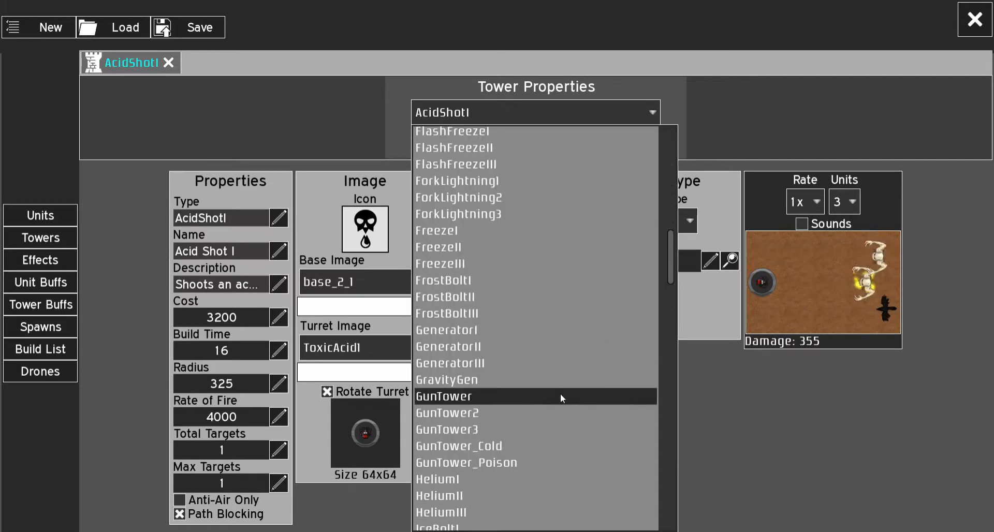
left_click(560, 395)
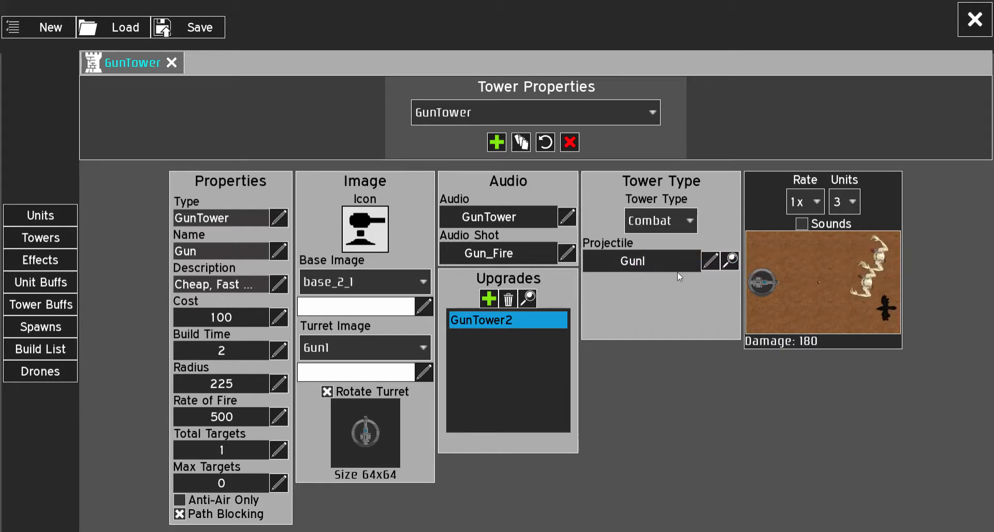
Examine the subtype options of GunTower's GunI projectile effect and watch its shots in the tower preview
left_click(730, 261)
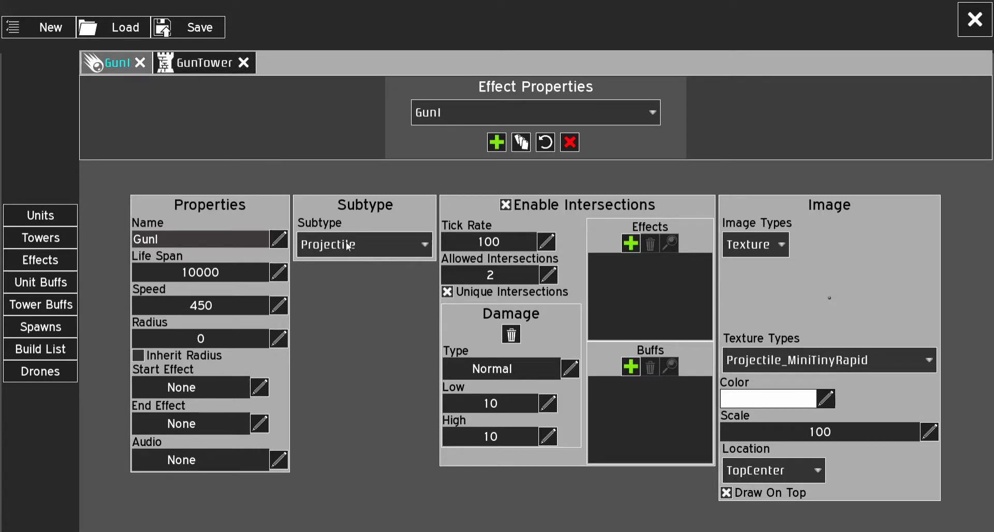
left_click(363, 245)
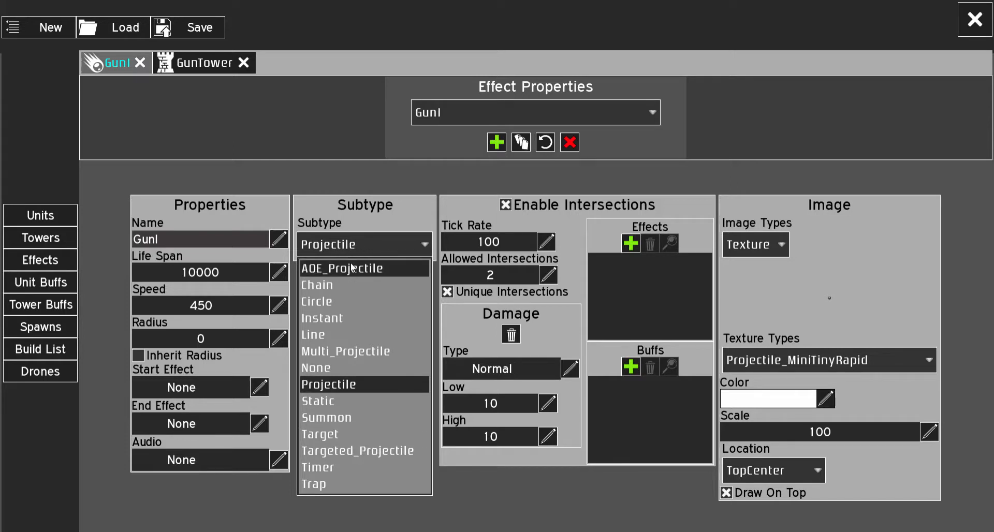
left_click(356, 247)
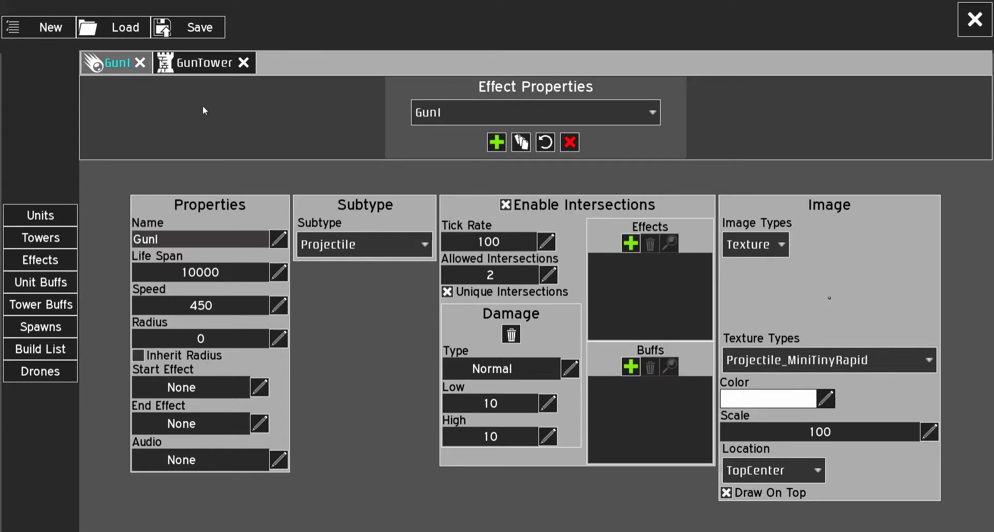
left_click(205, 63)
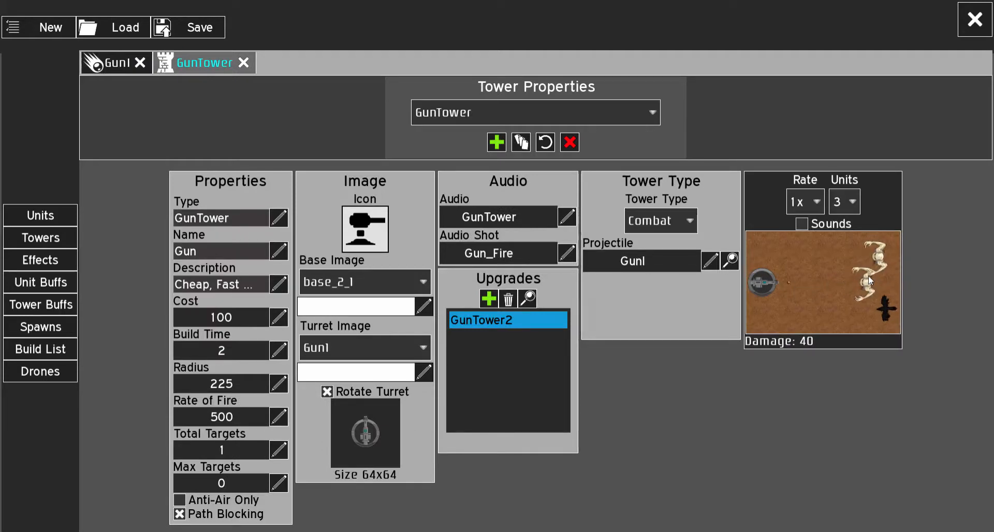
Set the GunI effect's Life Span to 250 and check its shots in the GunTower preview
left_click(111, 64)
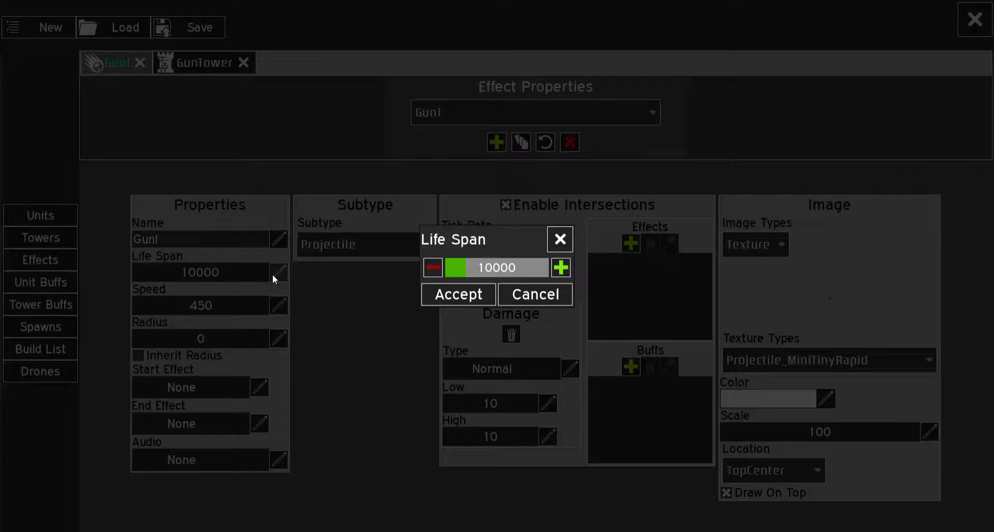
left_click(278, 272)
type("5")
type("20")
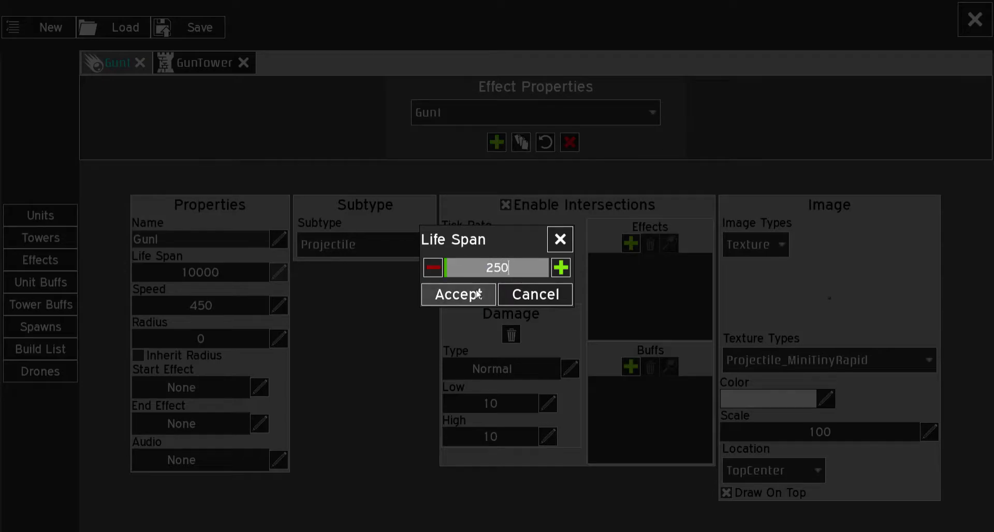
left_click(474, 295)
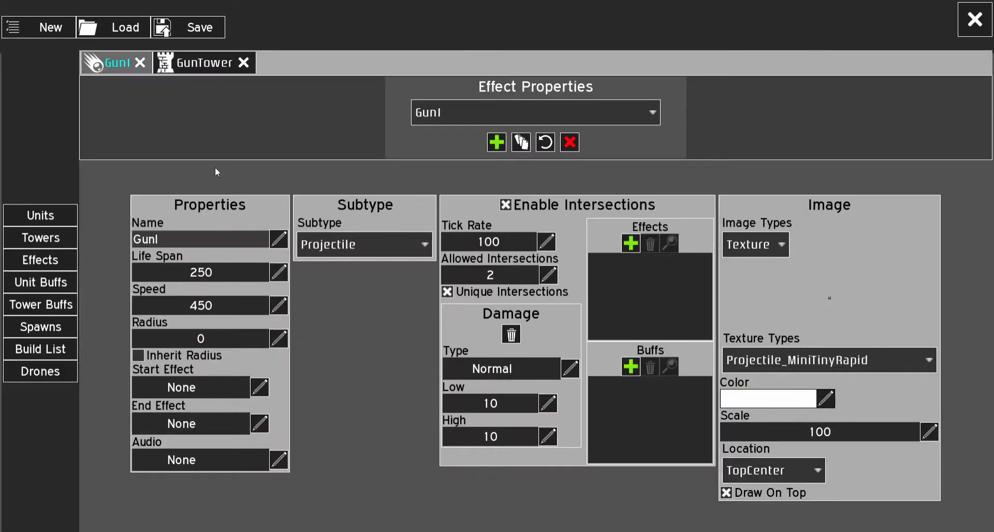
left_click(205, 62)
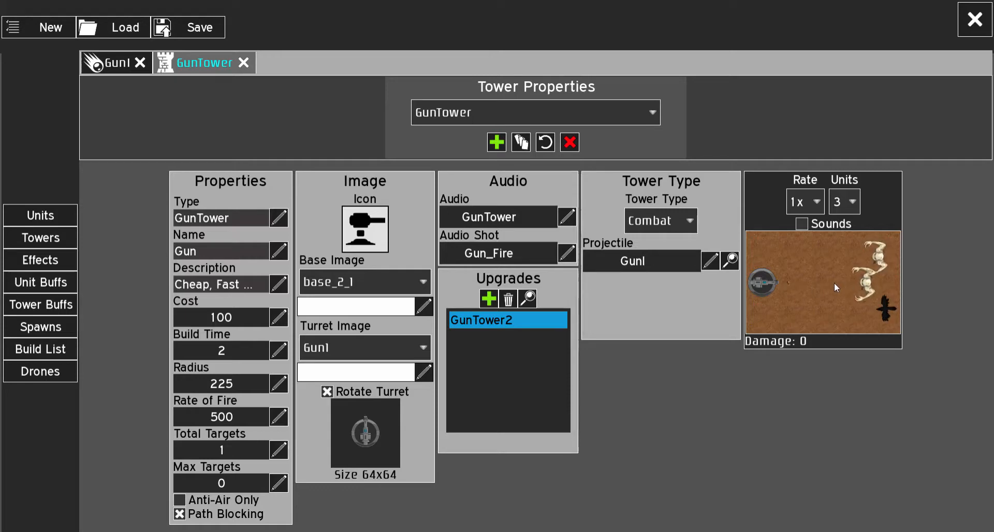
Restore the GunI effect's Life Span to 10000
left_click(114, 64)
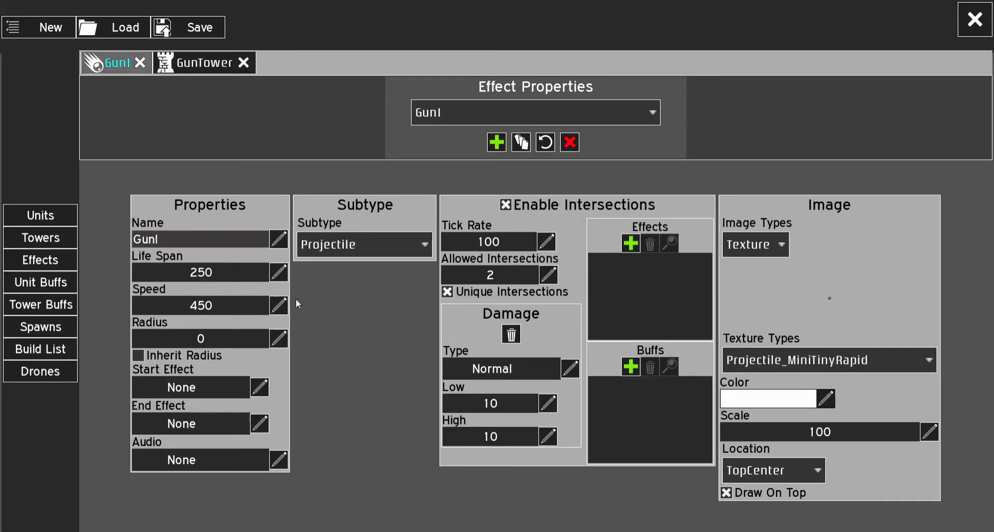
left_click(278, 274)
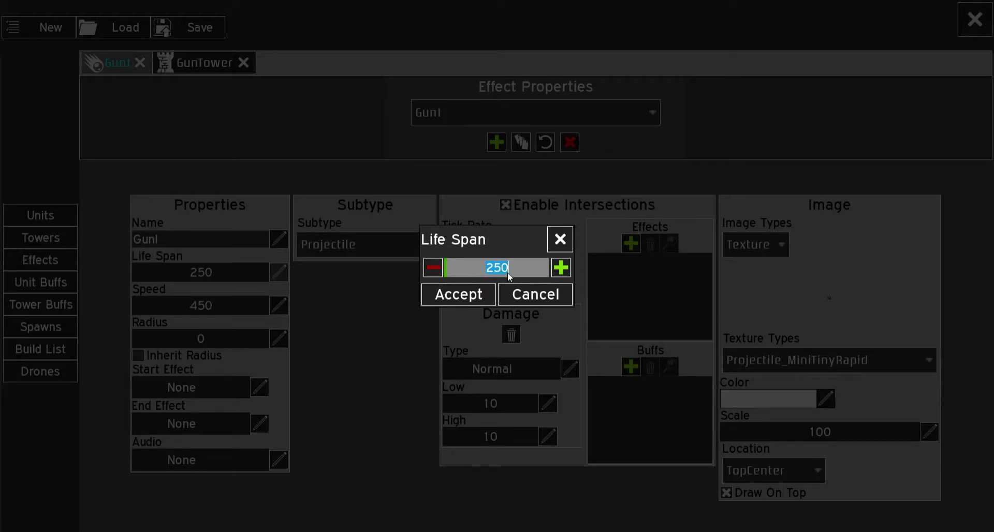
type("2500")
left_click_drag(507, 270, 473, 268)
type("10000")
left_click(448, 296)
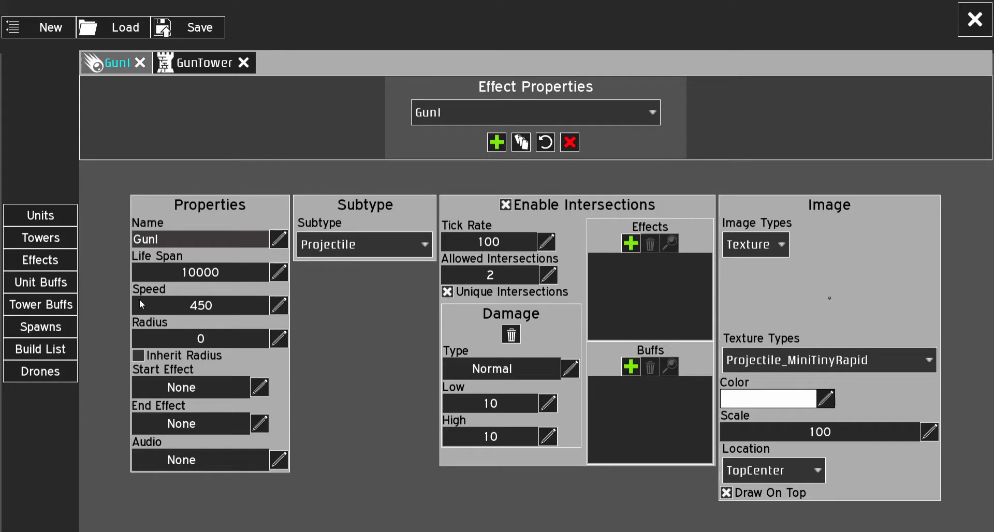
Set the GunI effect's Speed to 50 and check the slower shots in the GunTower preview
left_click(279, 305)
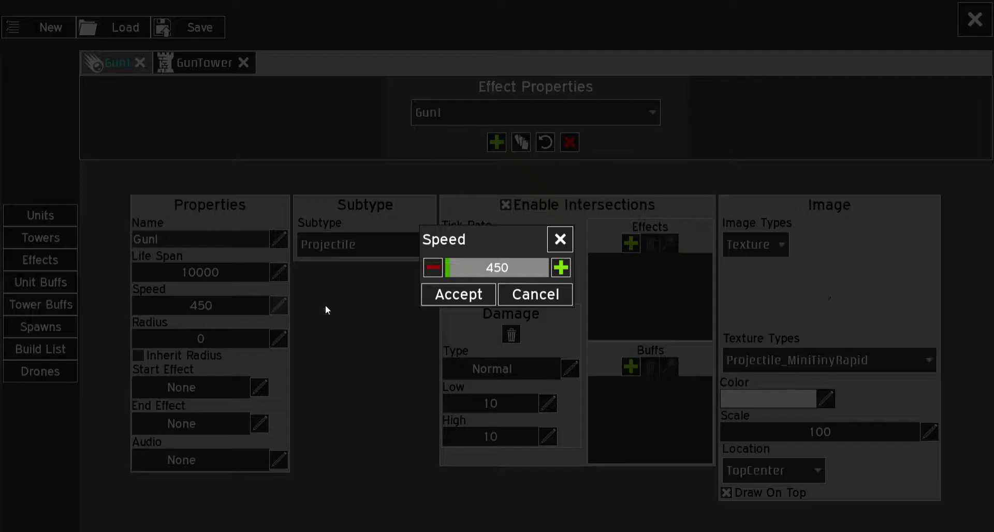
type("50")
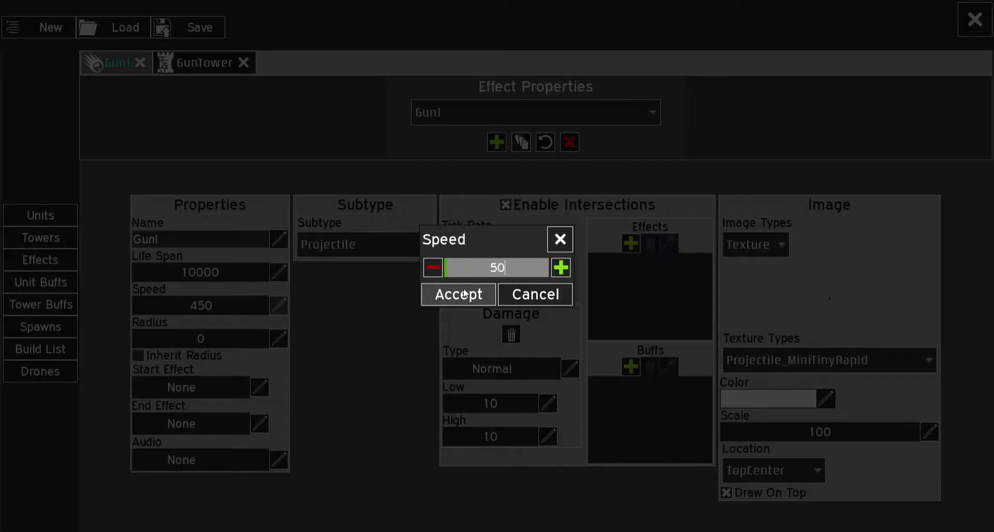
left_click(459, 294)
left_click(205, 62)
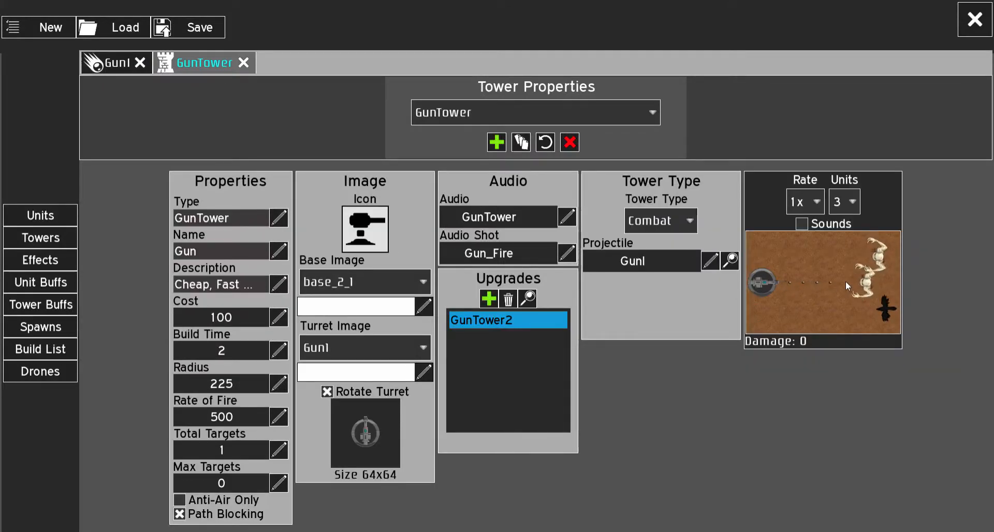
Raise the GunI effect's Speed to 1000 and check the shots in the GunTower preview
left_click(118, 66)
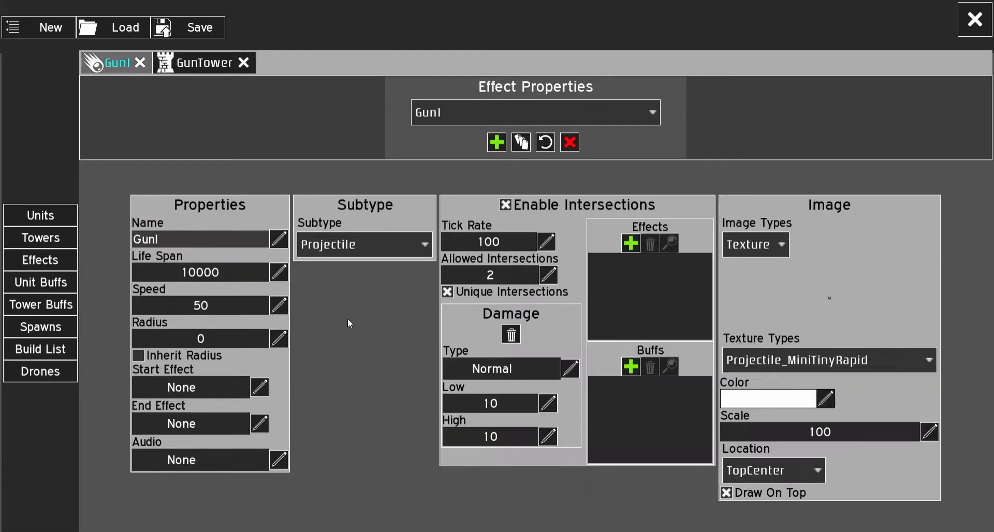
left_click(282, 307)
type("1000")
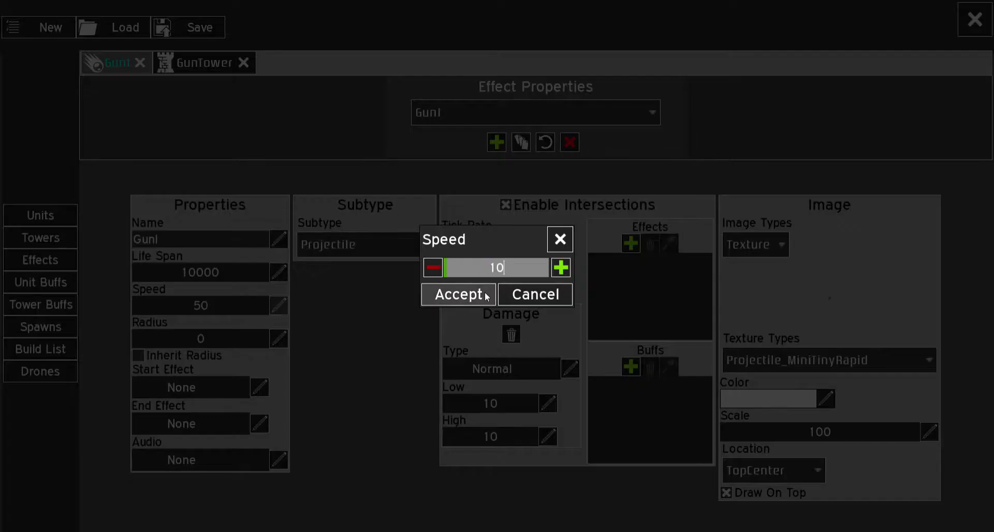
left_click(458, 295)
left_click(187, 66)
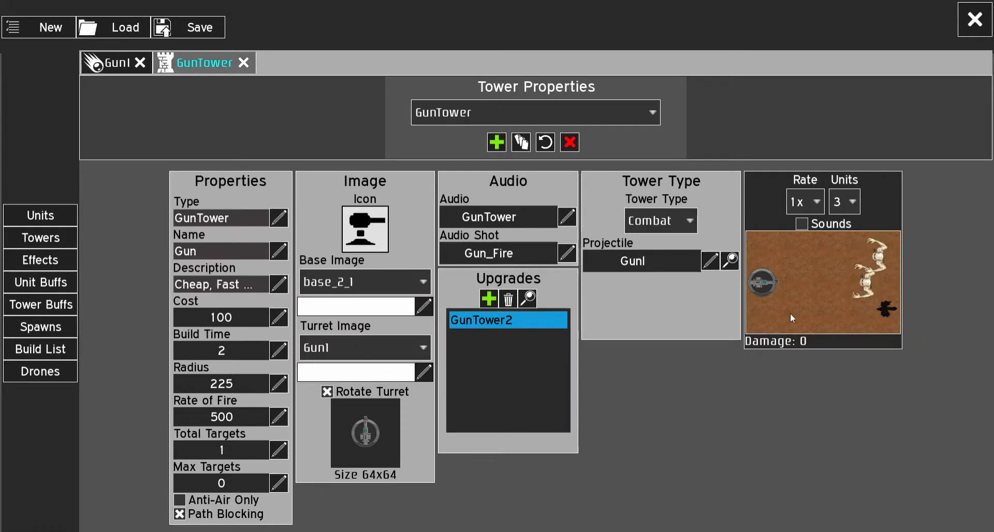
Set the GunI effect's intersection Tick Rate to 50, check the GunTower preview and return to the effect
left_click(110, 62)
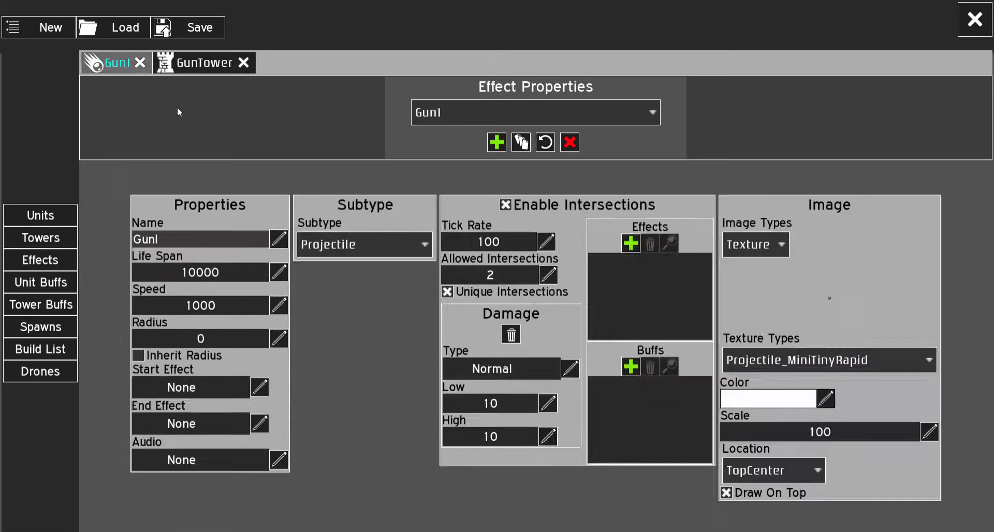
left_click(546, 245)
left_click_drag(482, 265, 516, 267)
type("50")
left_click(470, 290)
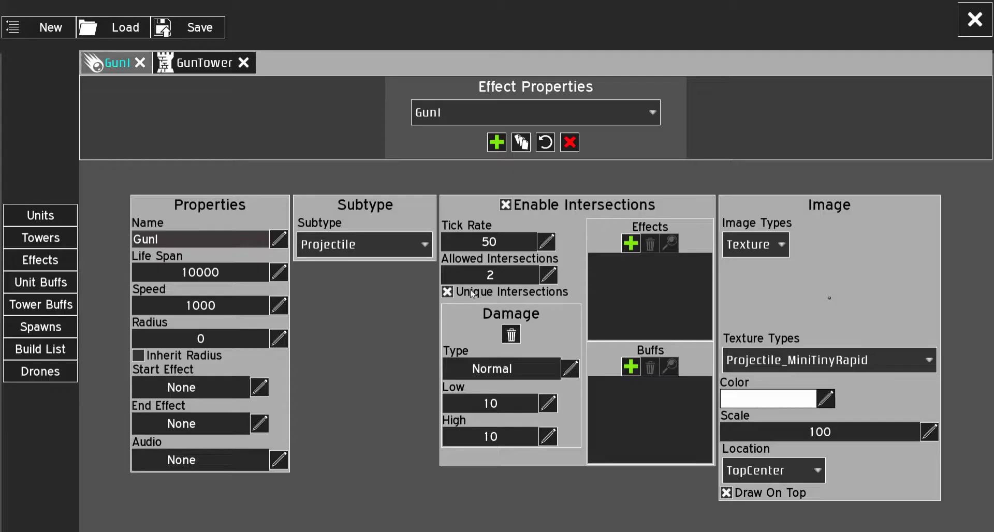
left_click(207, 64)
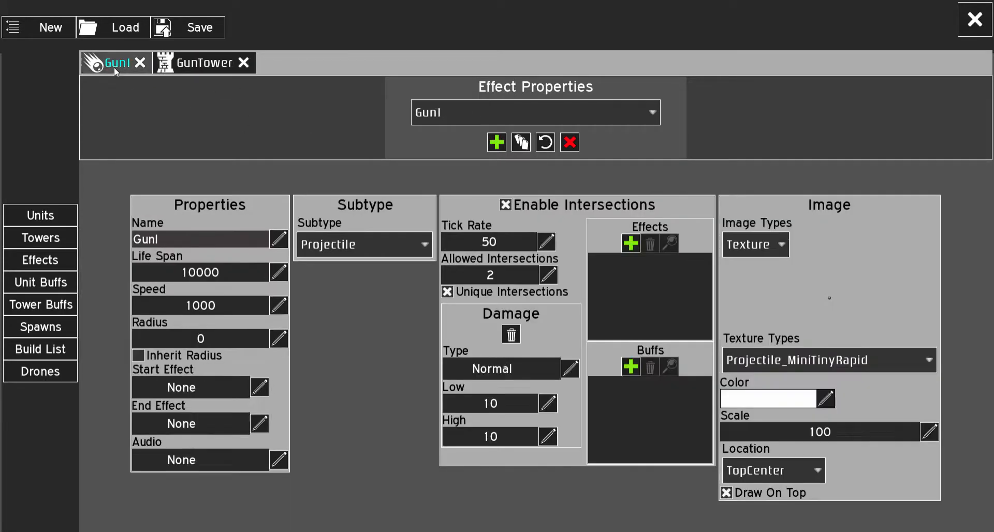
left_click(110, 63)
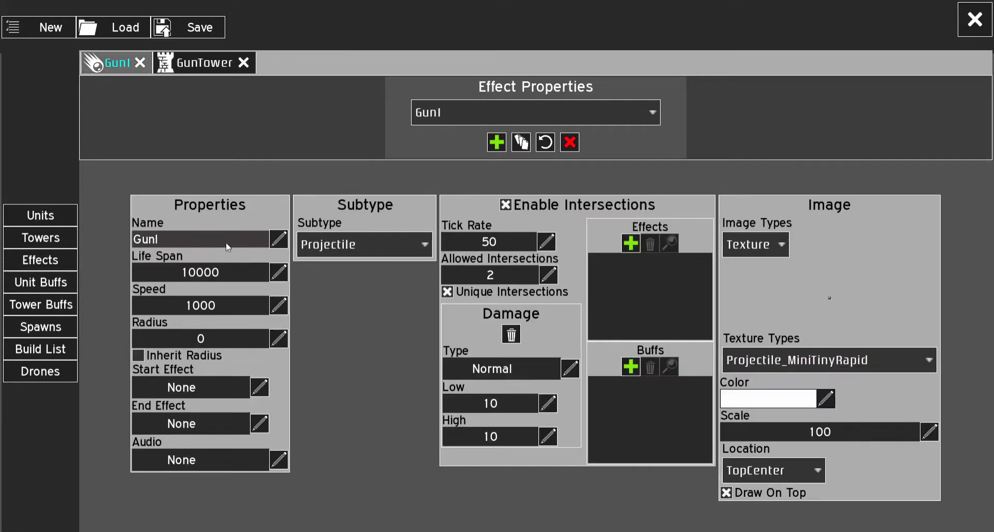
Set the GunI effect's Speed to 250
left_click(279, 313)
type("500")
left_click_drag(482, 266, 519, 265)
type("250")
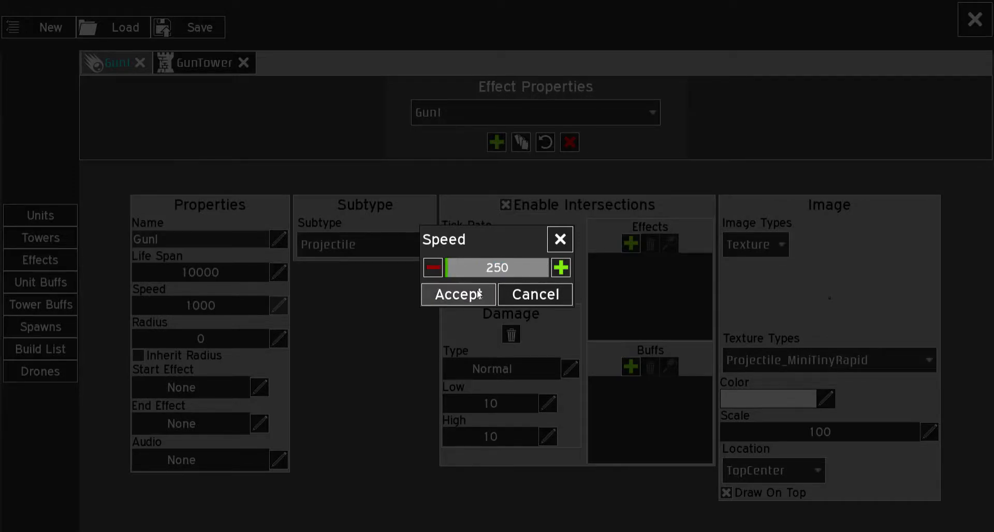
left_click(479, 294)
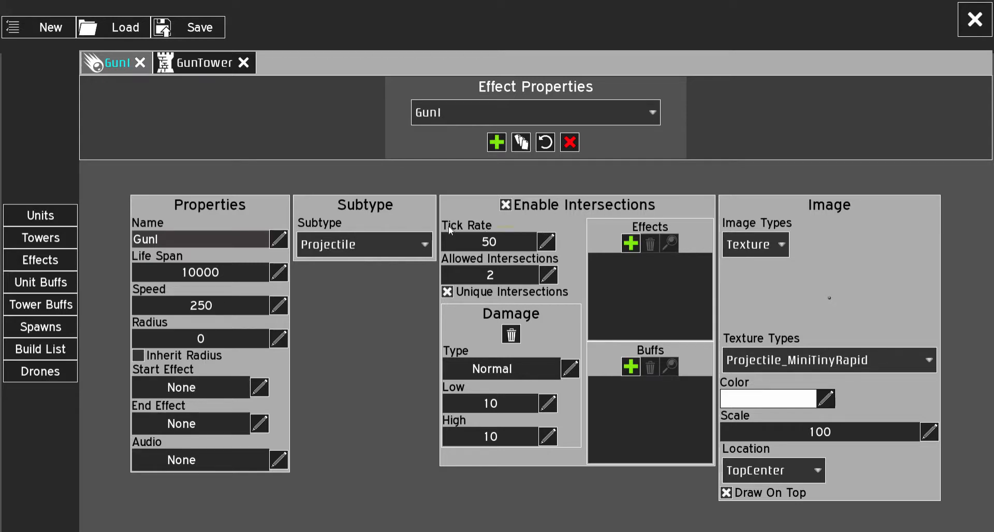
Turn off Unique Intersections for the GunI effect
mouse_move(480, 260)
mouse_move(502, 302)
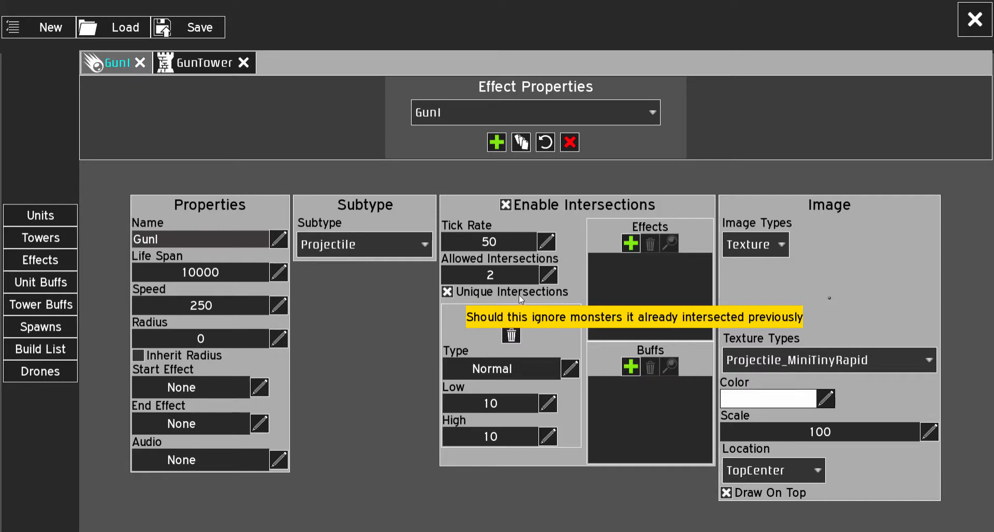
left_click(452, 296)
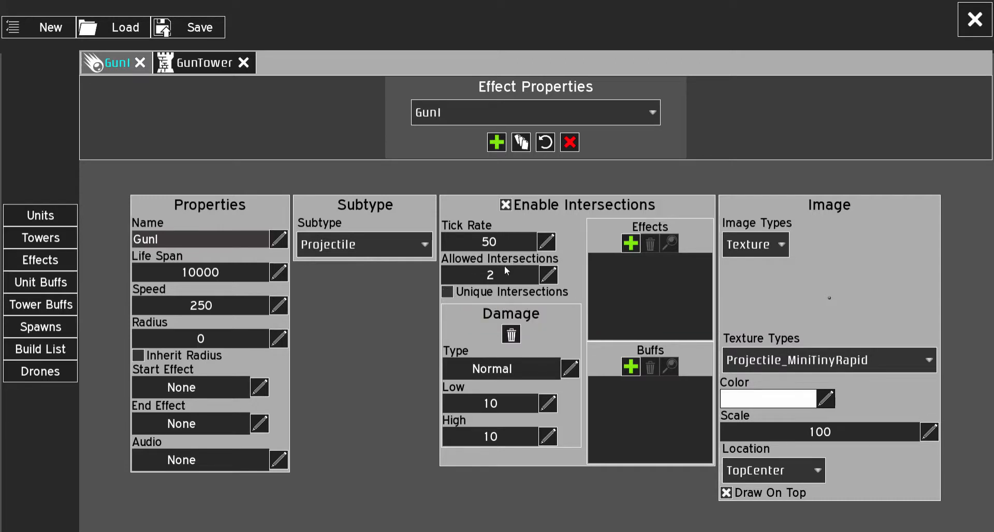
left_click(548, 274)
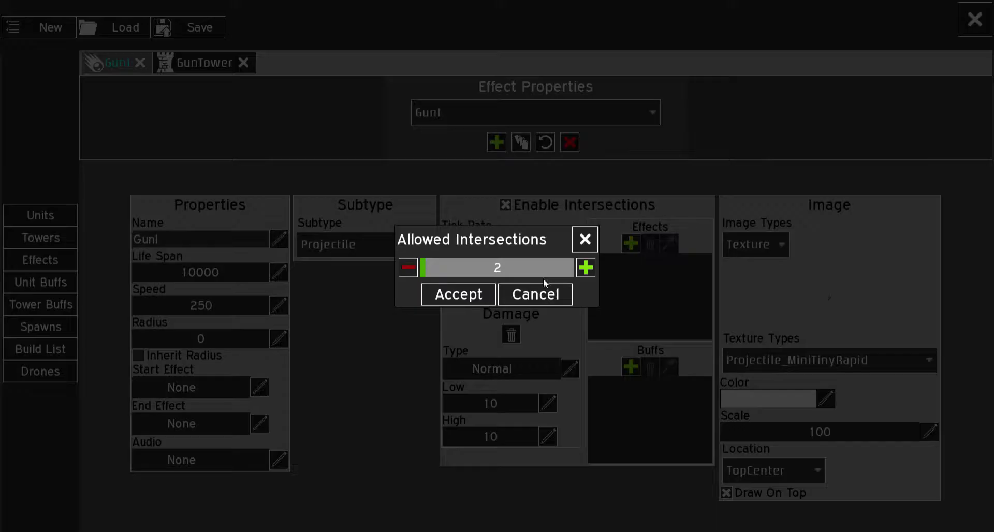
left_click(585, 267)
left_click(585, 267)
left_click(414, 271)
left_click(561, 296)
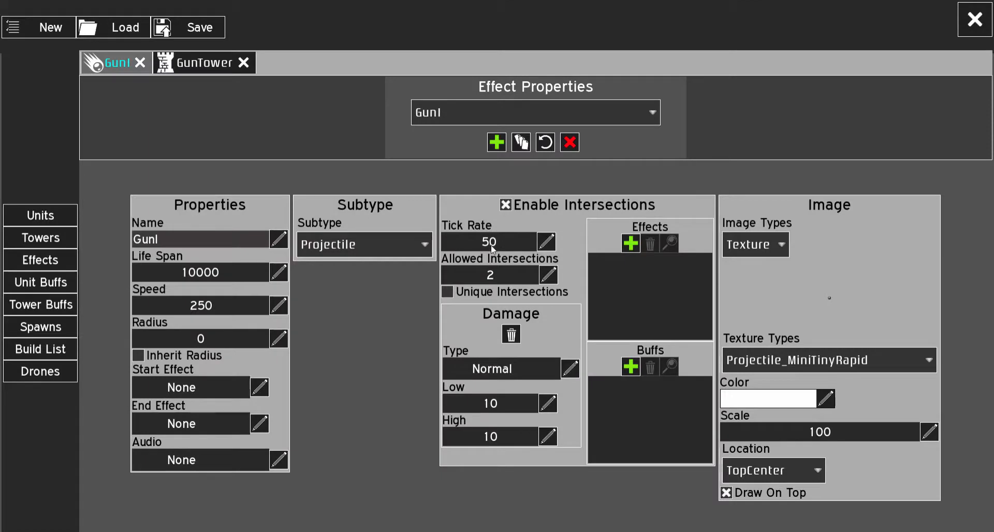
Set the GunI effect's intersection Tick Rate to 25, check the GunTower preview and return to the effect
mouse_move(539, 264)
left_click(528, 244)
left_click(436, 268)
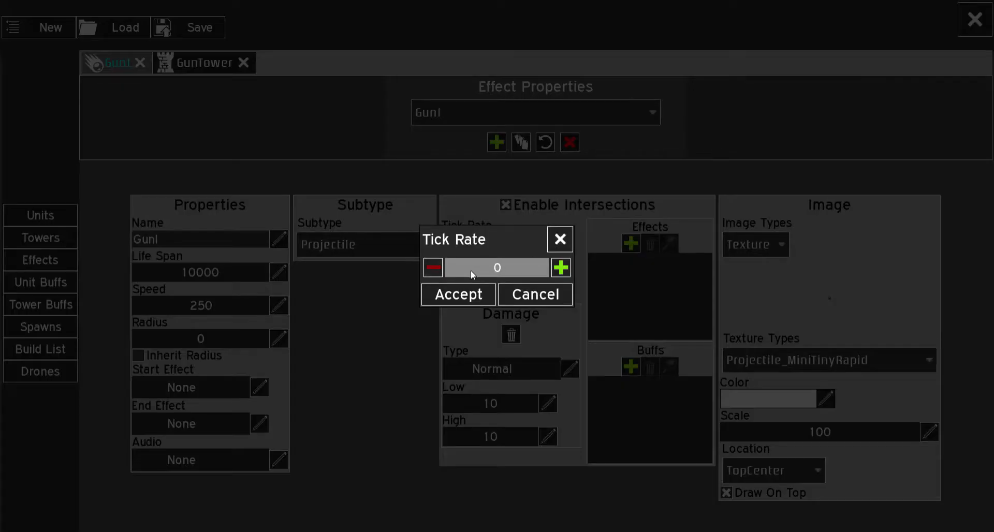
type("25")
left_click(458, 294)
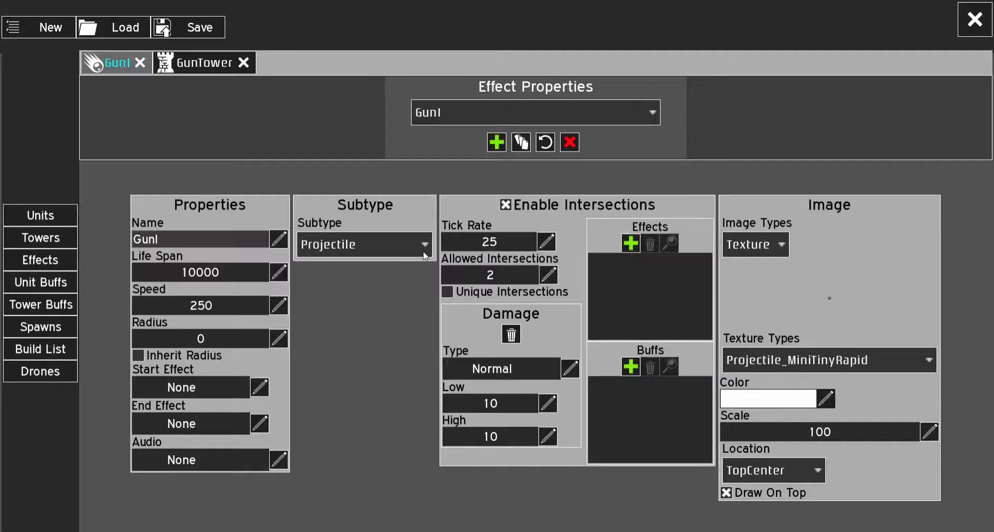
left_click(193, 65)
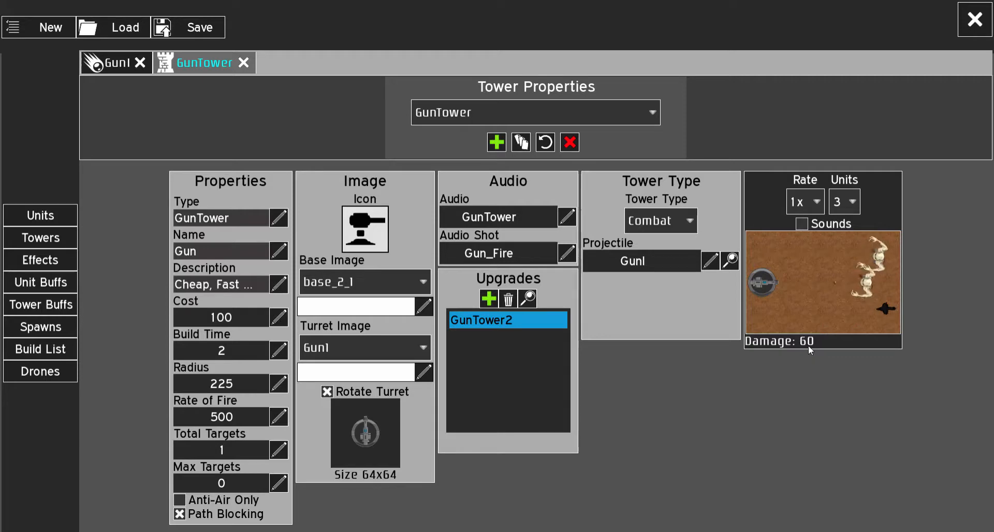
left_click(109, 62)
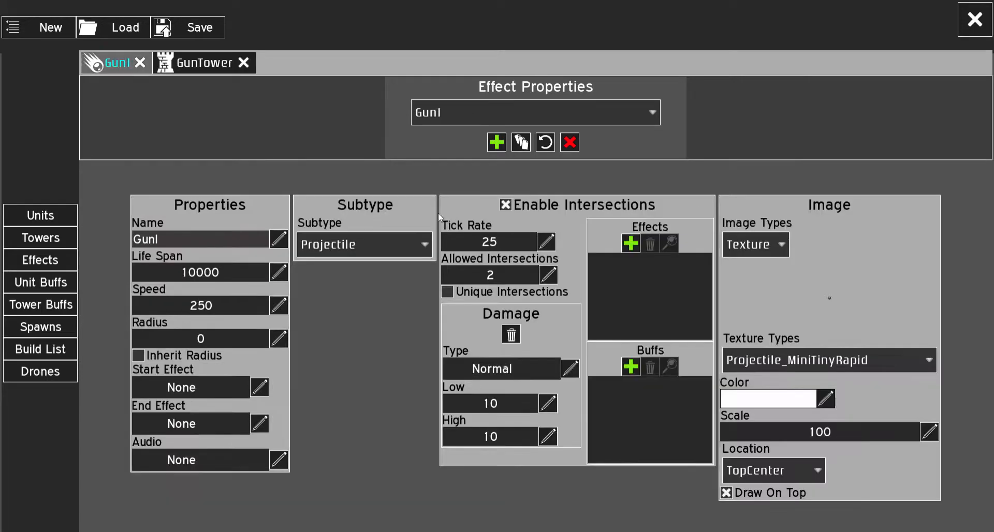
Set the GunI effect's Allowed Intersections to -1 for unlimited hits and check the shots in the GunTower preview
left_click(549, 274)
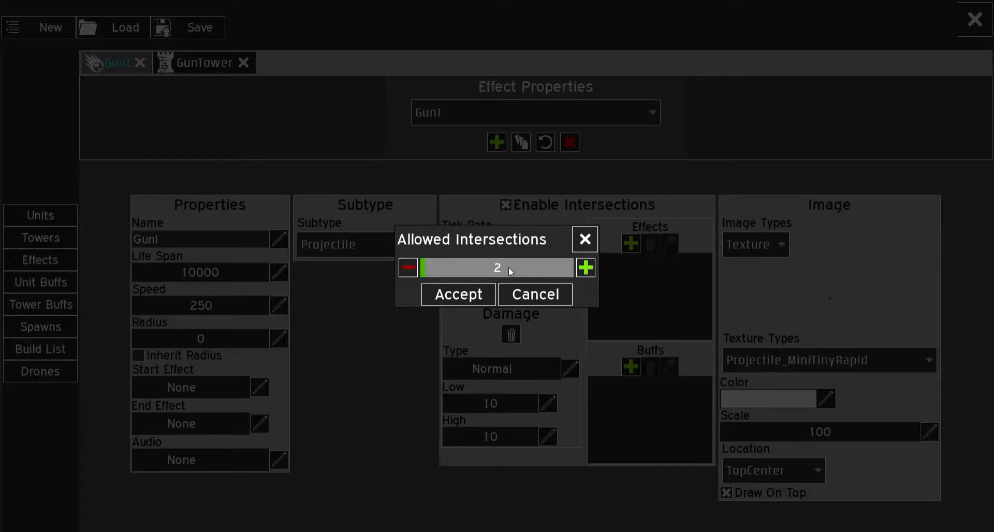
left_click(409, 269)
left_click(408, 269)
left_click(409, 268)
left_click(454, 303)
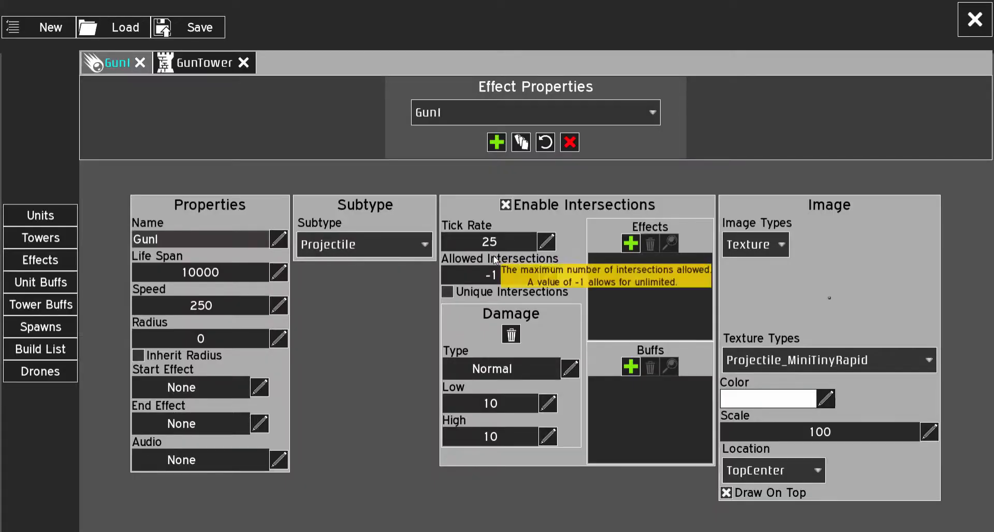
left_click(202, 63)
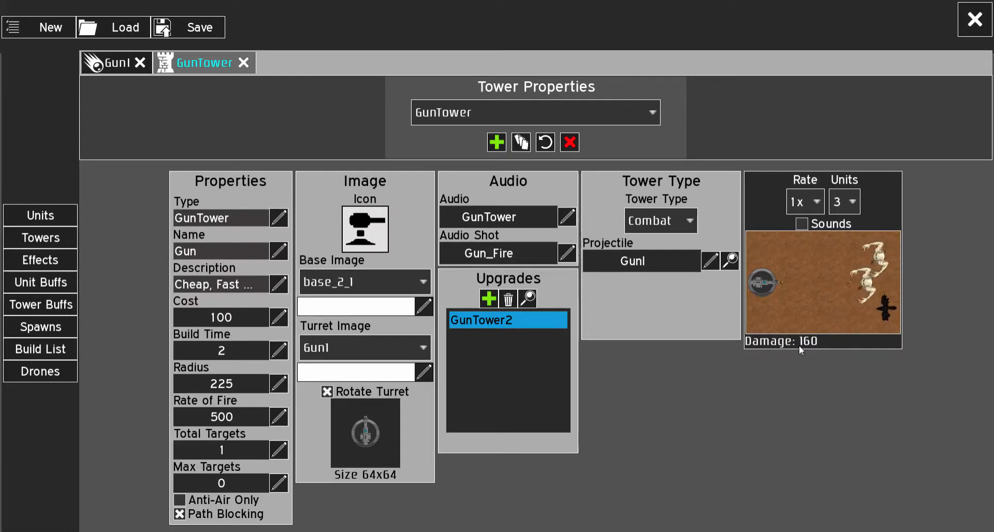
left_click(105, 67)
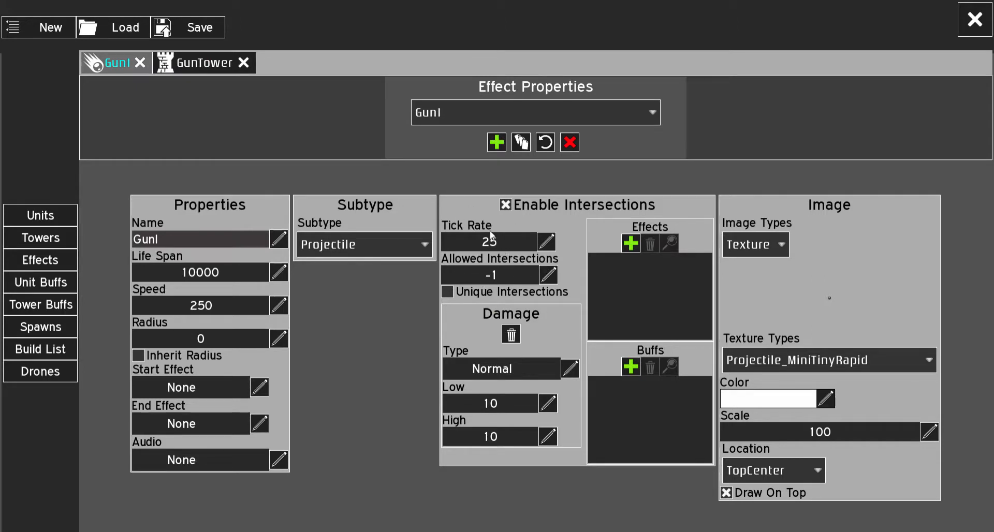
mouse_move(490, 236)
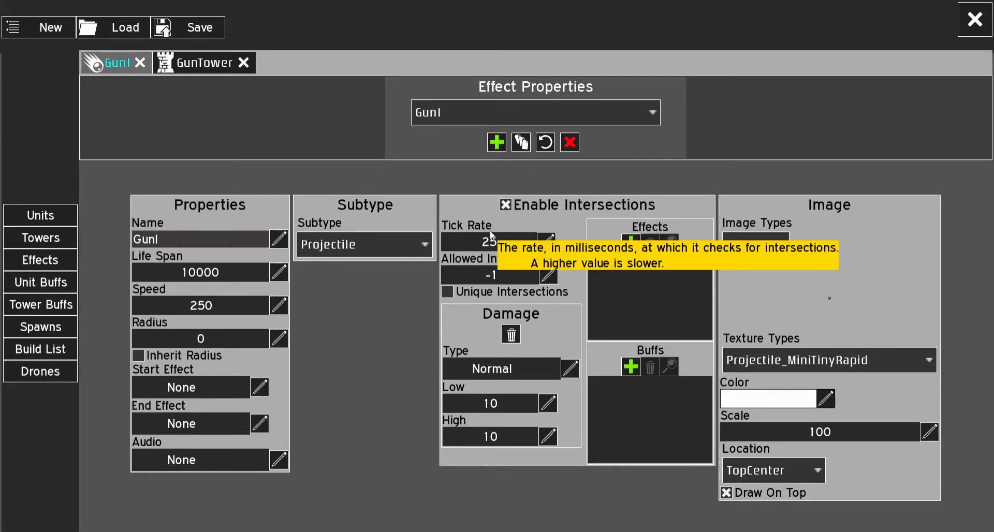
Set the GunI effect's Allowed Intersections to 1, check the GunTower preview and return to the effect
left_click(548, 275)
left_click(585, 268)
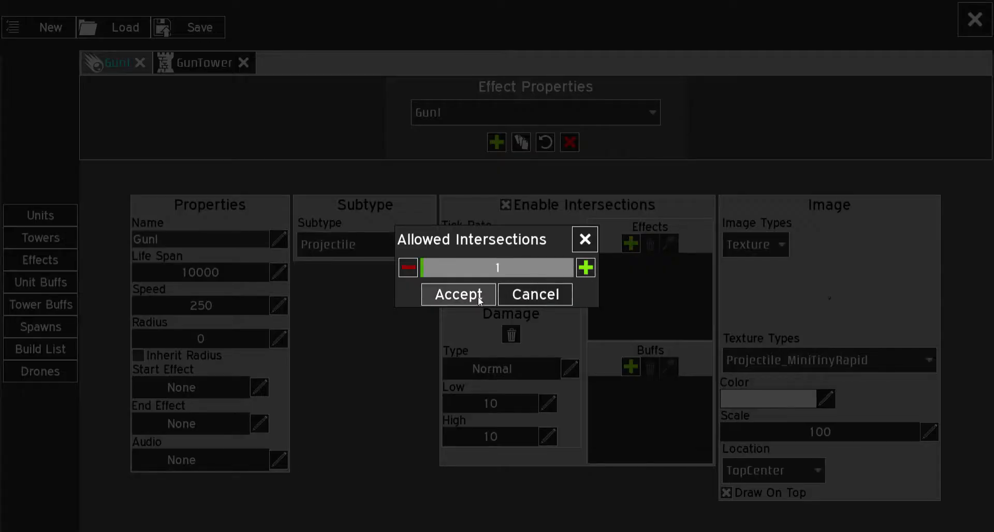
left_click(466, 295)
left_click(204, 64)
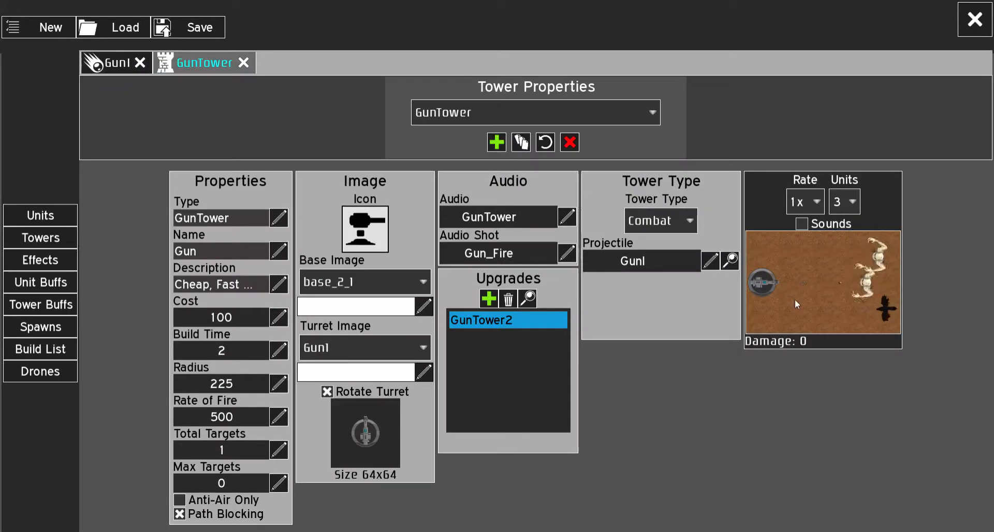
left_click(108, 70)
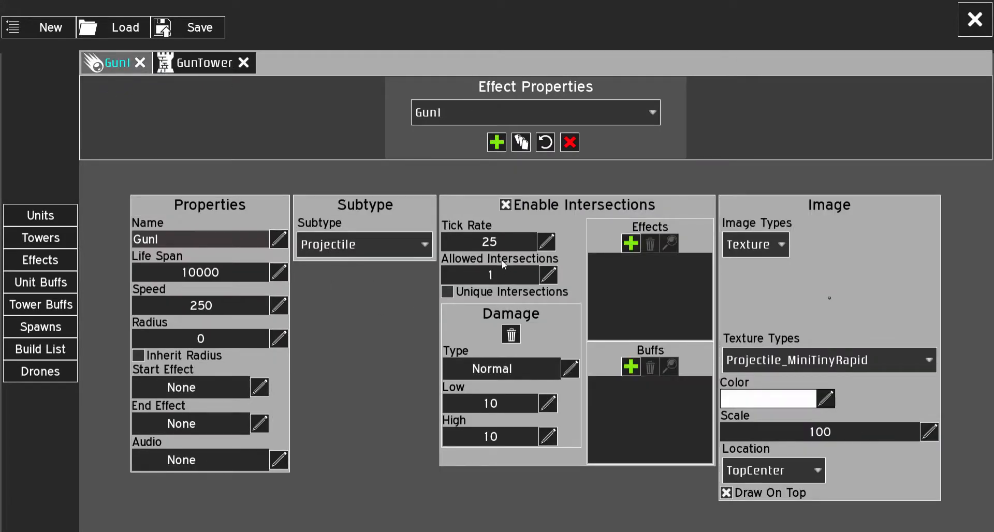
mouse_move(503, 262)
left_click(200, 68)
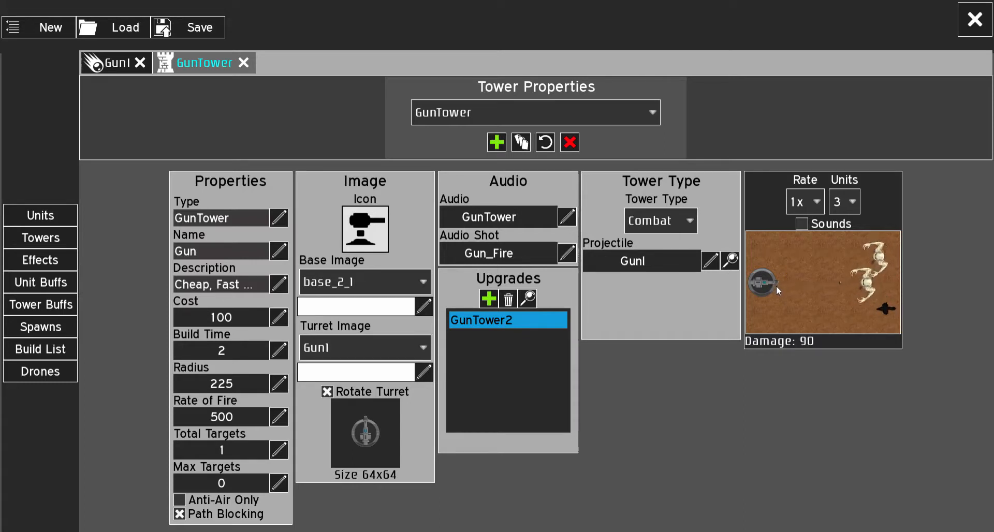
left_click(117, 70)
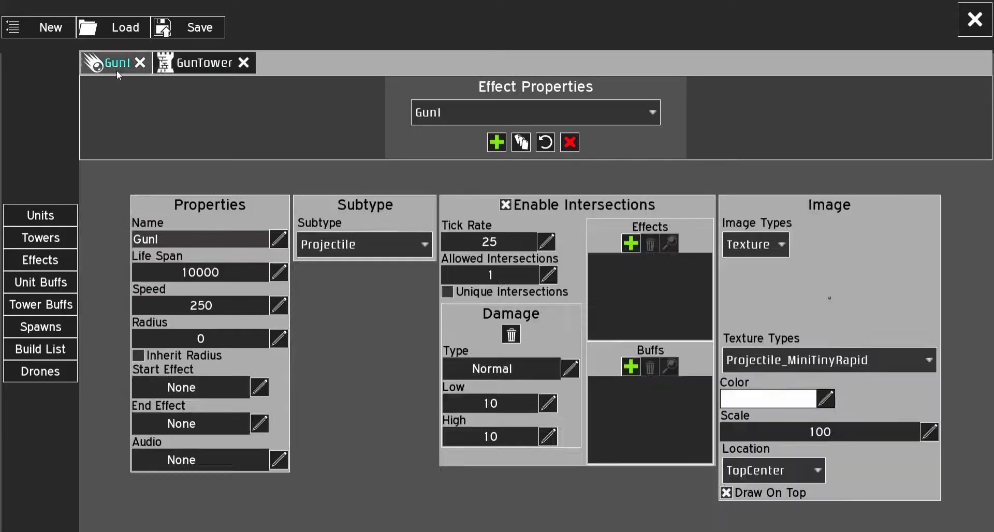
Assign Sparks as the GunI effect's Start Effect and check the shots in the GunTower preview
left_click(259, 387)
left_click(520, 273)
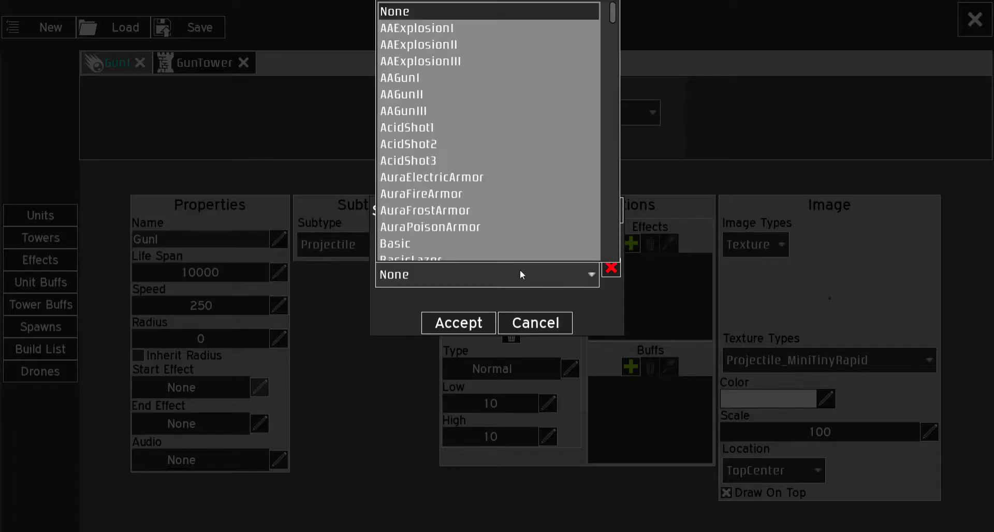
key("s")
key("s")
scroll(474, 217, "down", 3)
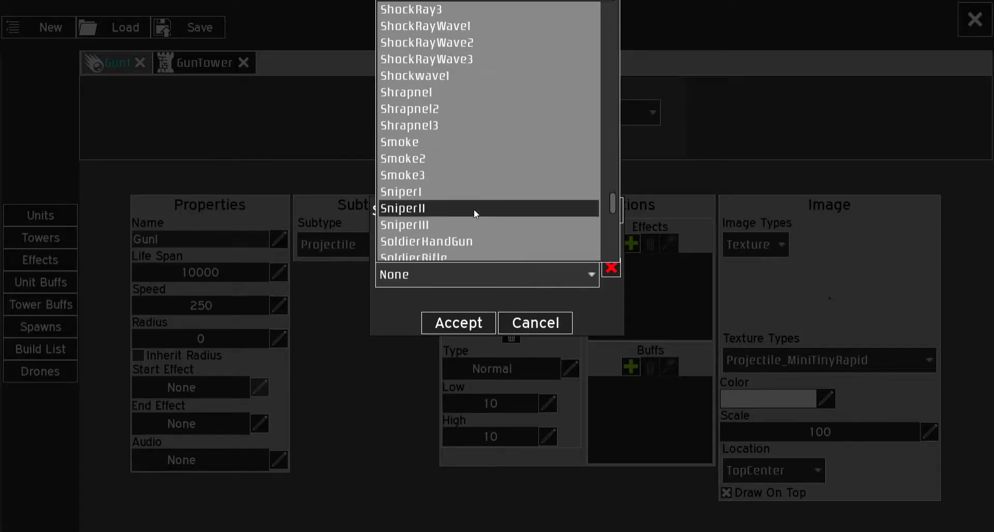
scroll(466, 203, "down", 3)
left_click(459, 179)
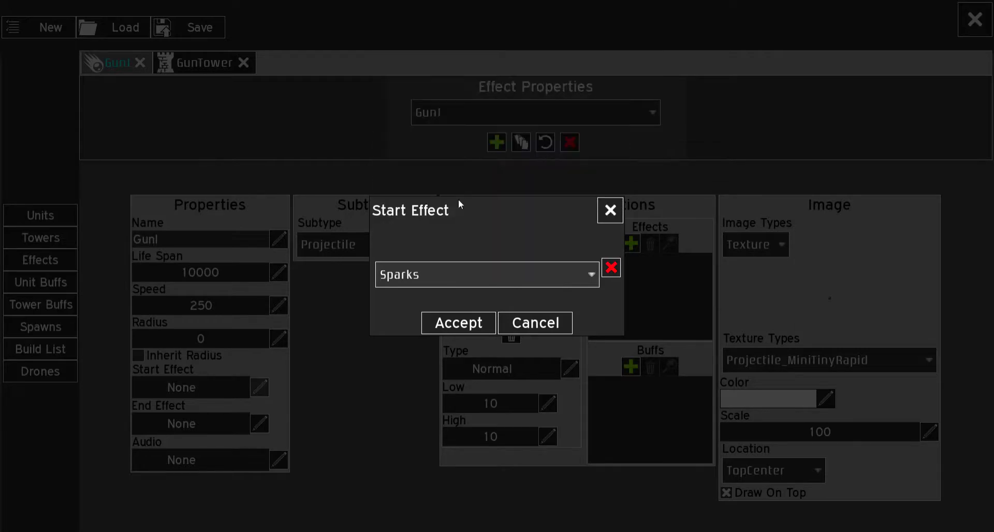
left_click(458, 322)
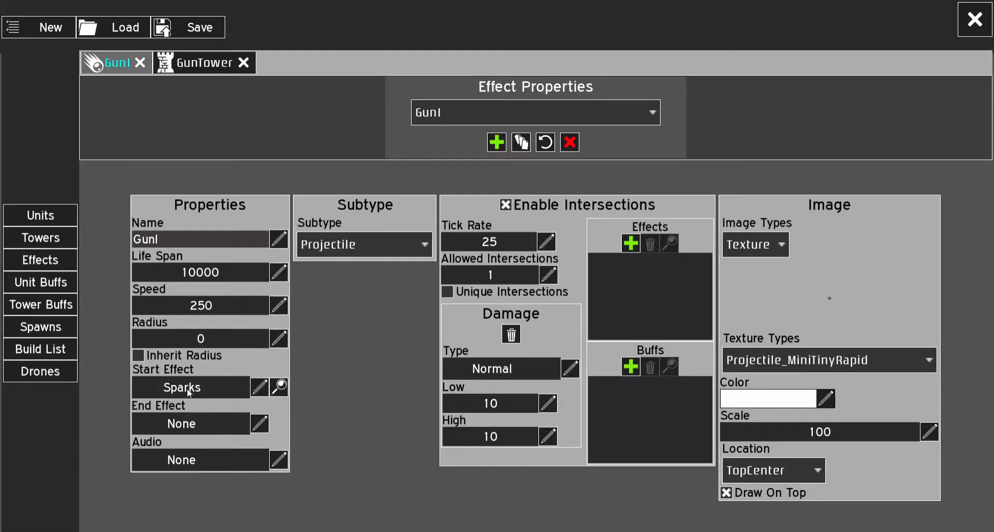
left_click(205, 63)
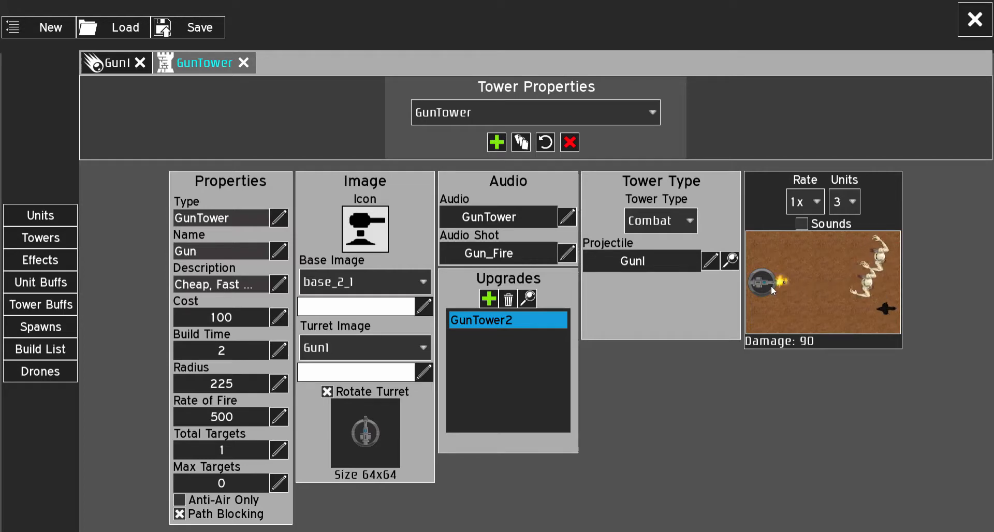
Assign PhaseExplosion1 as the GunI effect's End Effect and check the hits in the GunTower preview
left_click(118, 63)
left_click(258, 423)
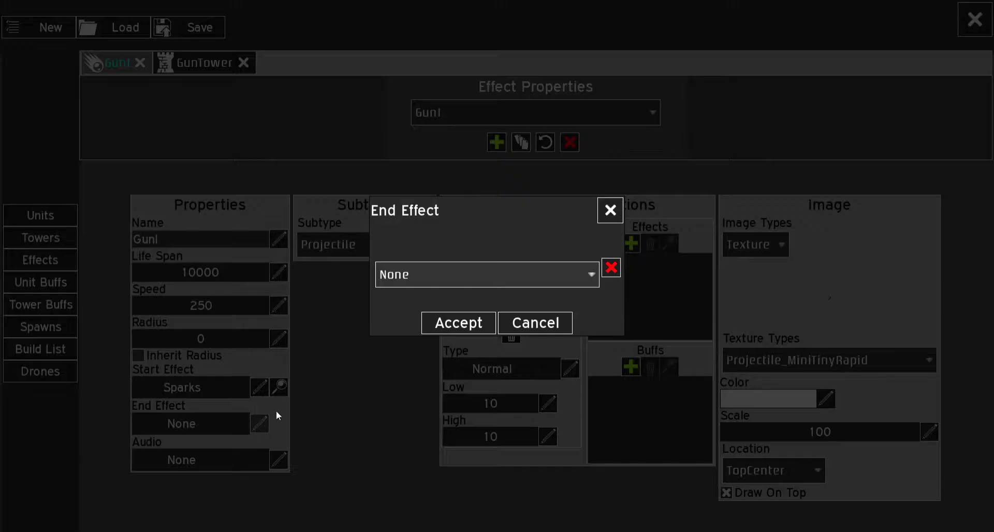
left_click(447, 281)
left_click_drag(610, 17, 616, 177)
left_click(523, 86)
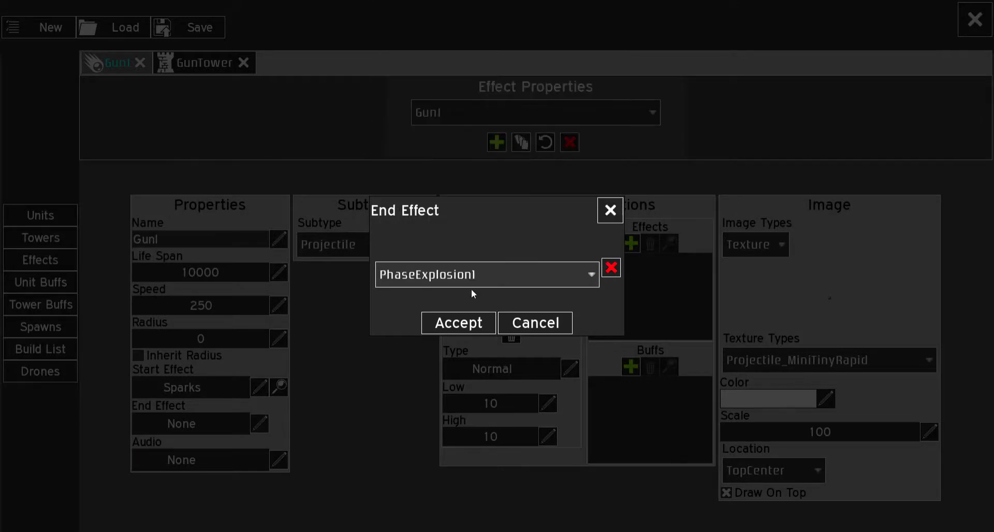
left_click(452, 324)
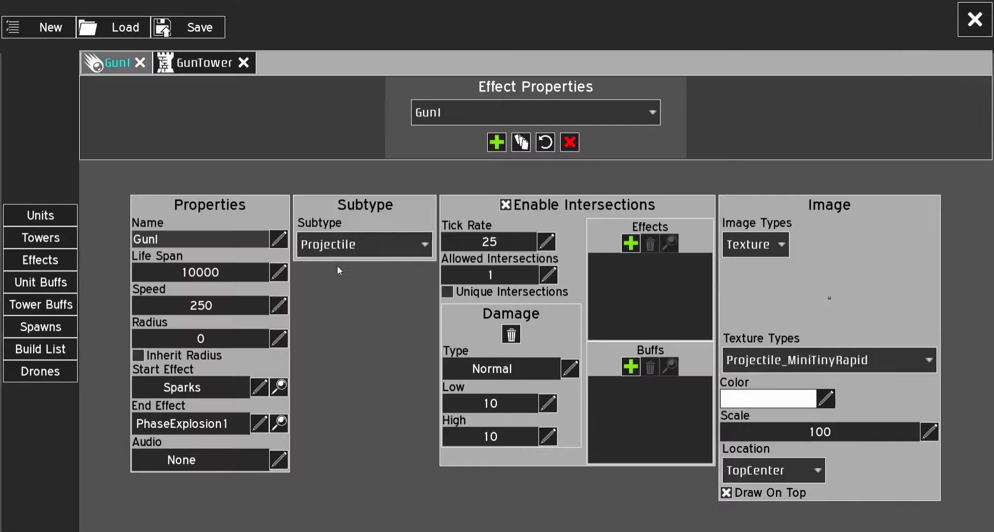
left_click(205, 62)
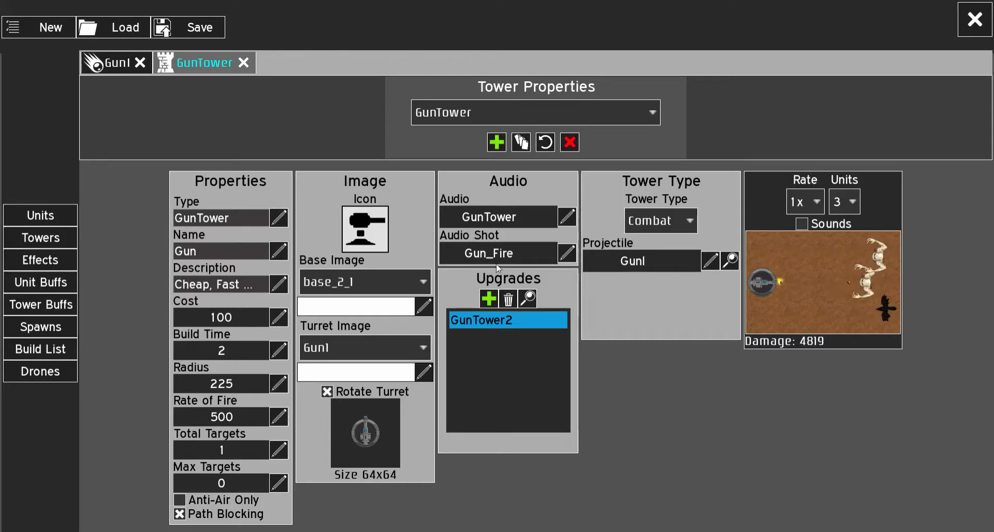
Review the subtypes available for the GunI effect without changing the selected one
left_click(111, 61)
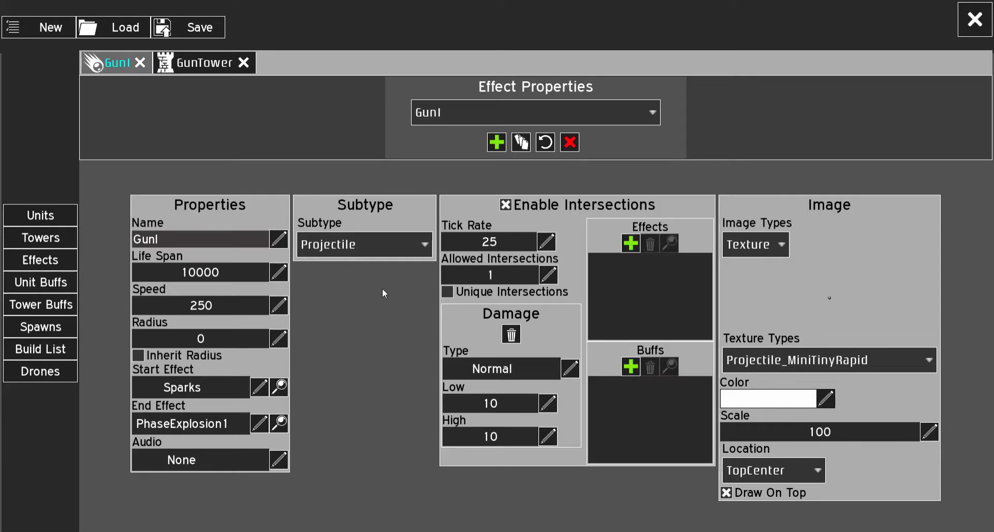
left_click(376, 244)
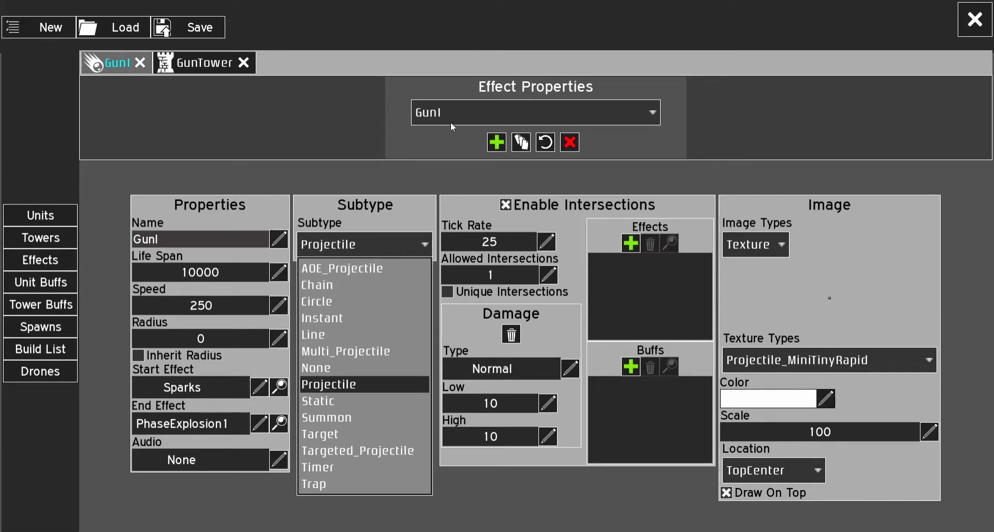
left_click(288, 125)
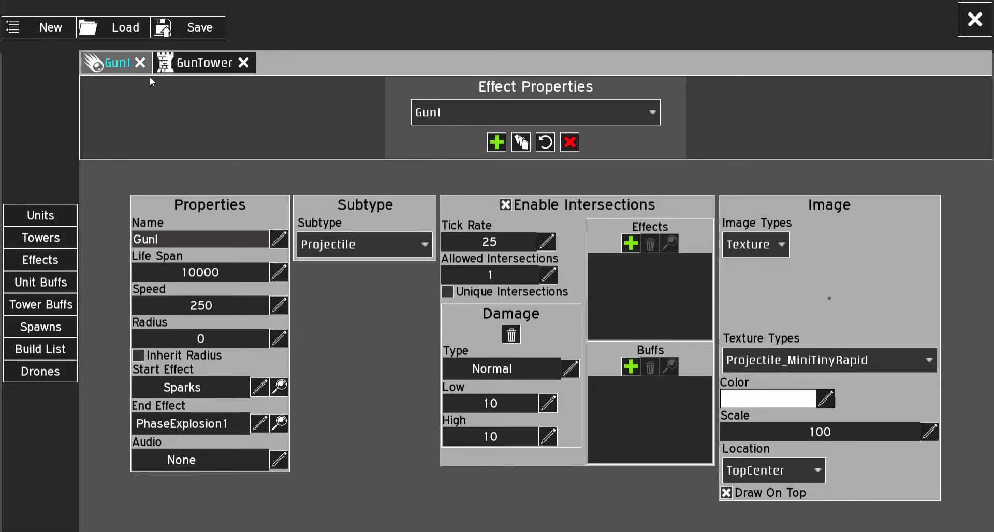
Close the GunI effect and load the CannonI tower in the tower properties
left_click(140, 62)
left_click(494, 108)
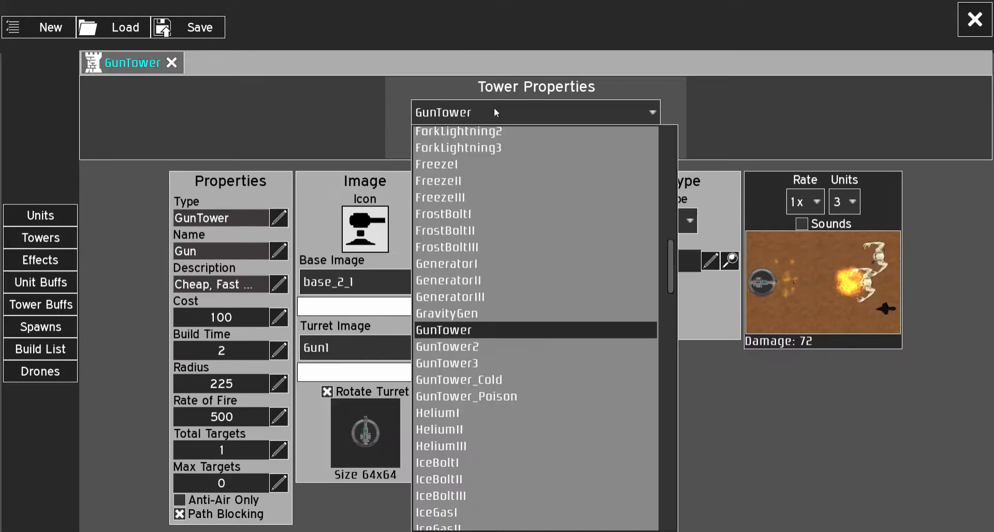
scroll(515, 224, "up", 10)
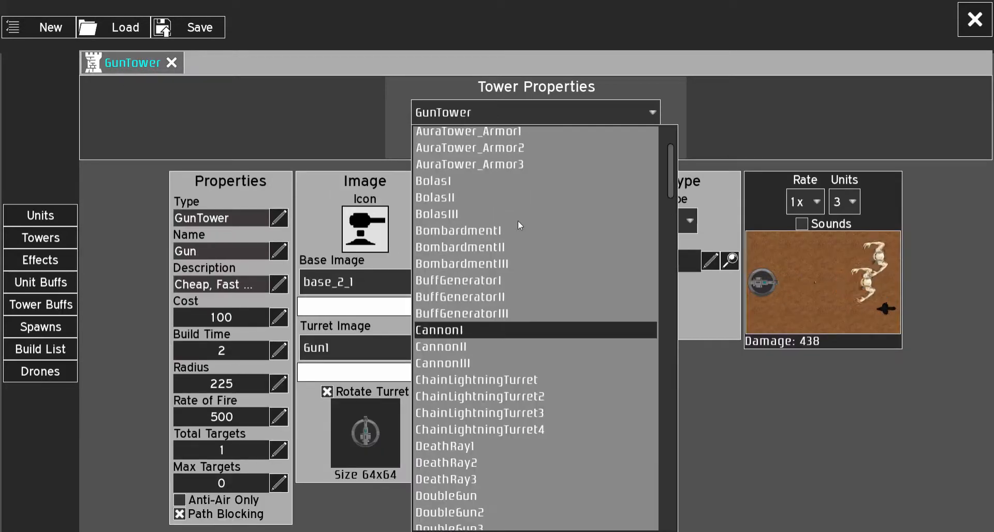
left_click(477, 330)
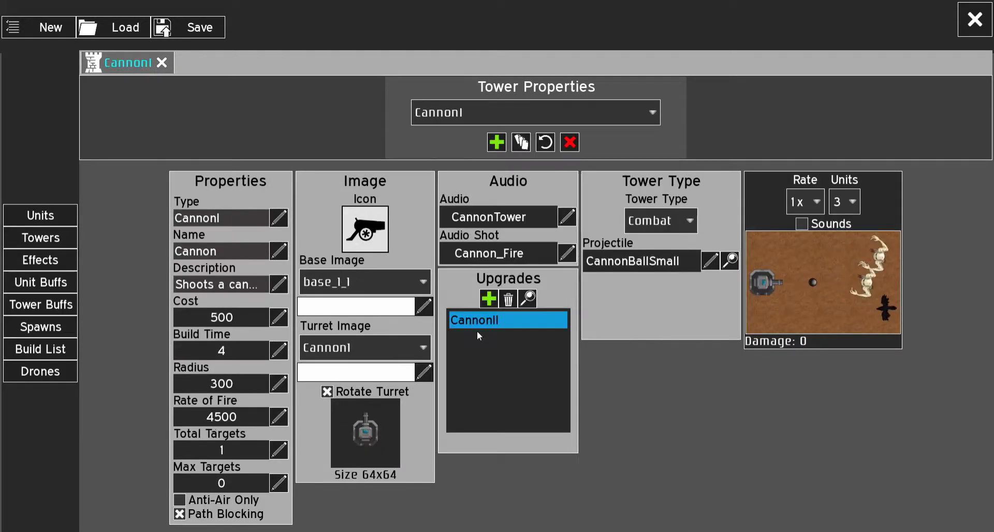
Examine the CannonI tower's CannonBallSmall projectile effect, the tower preview and the available effect subtypes
left_click(729, 265)
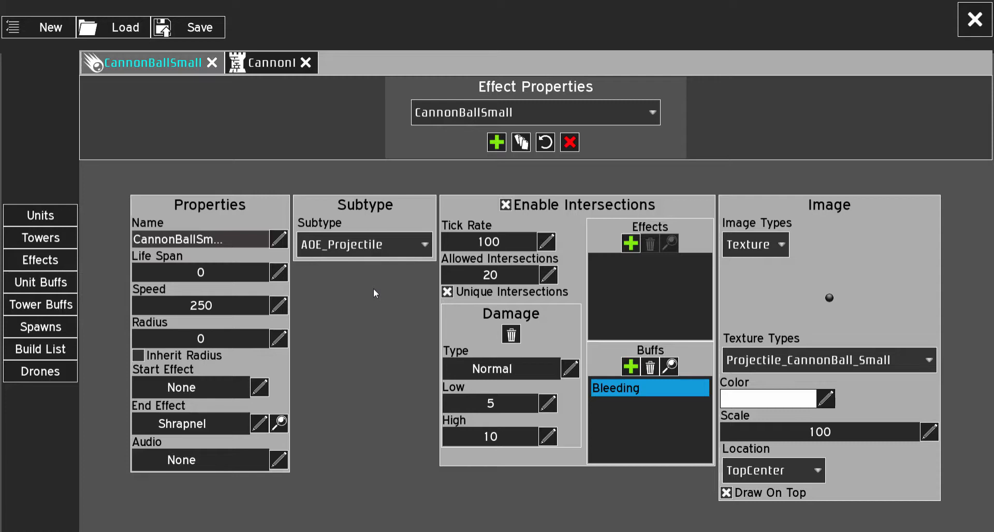
left_click(272, 62)
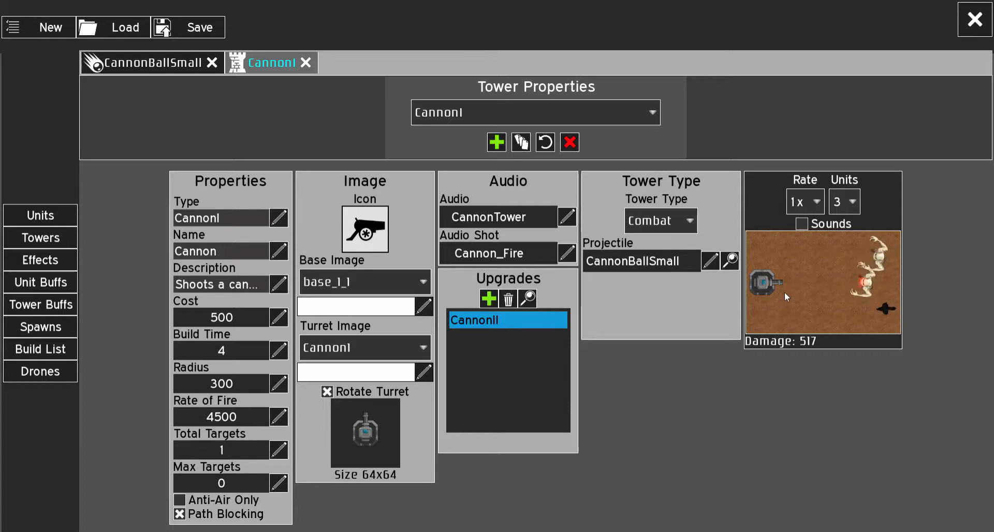
left_click(147, 66)
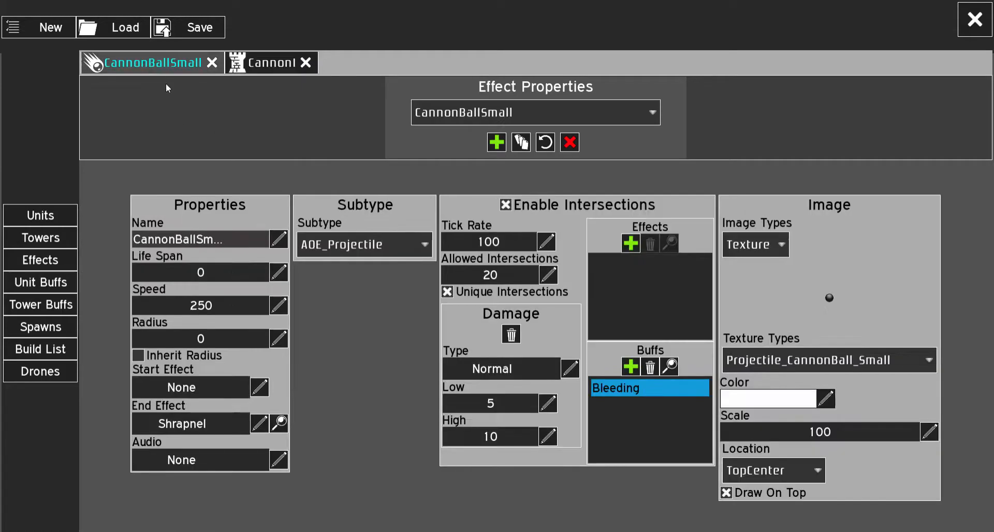
left_click(382, 247)
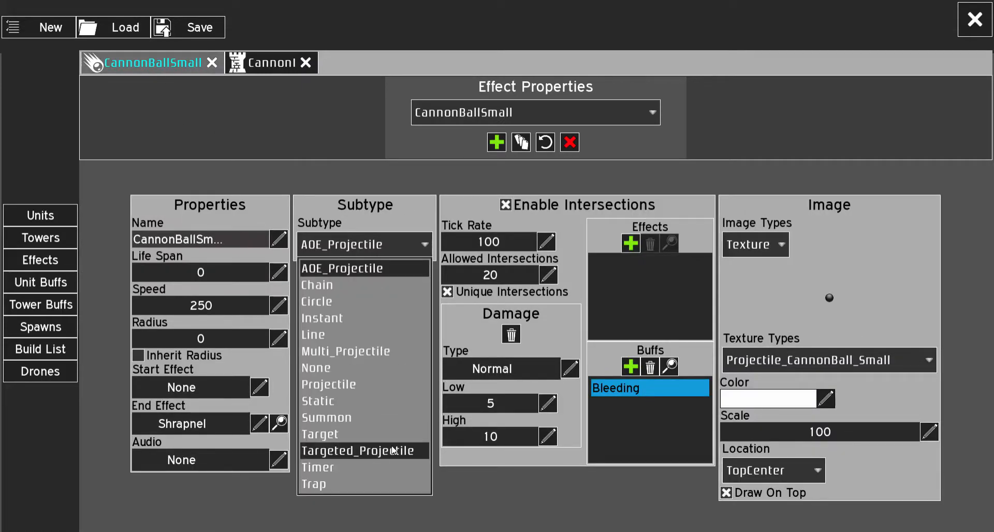
left_click(507, 493)
left_click(371, 245)
Load the FlashFreezeI tower in the tower properties and examine its FlashFreezeProjectileI projectile effect
left_click(264, 66)
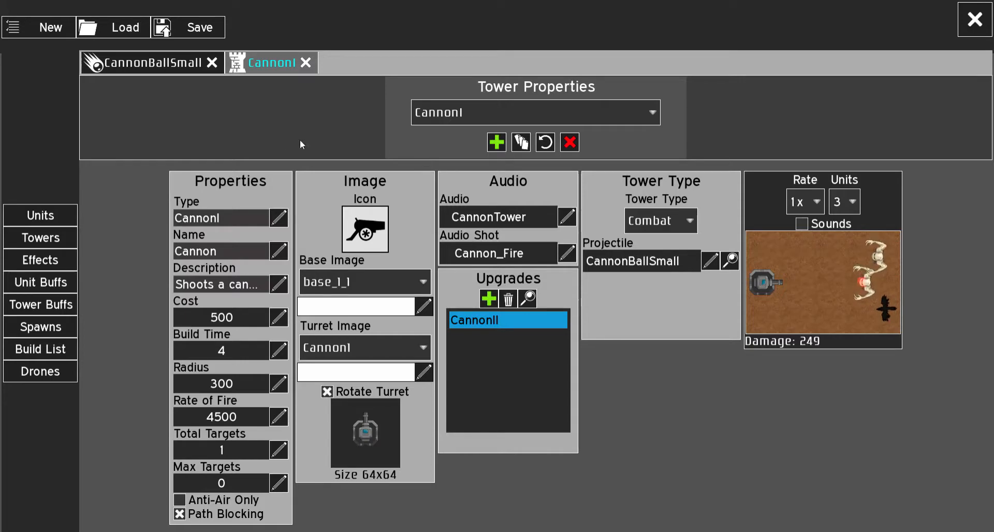
left_click(468, 112)
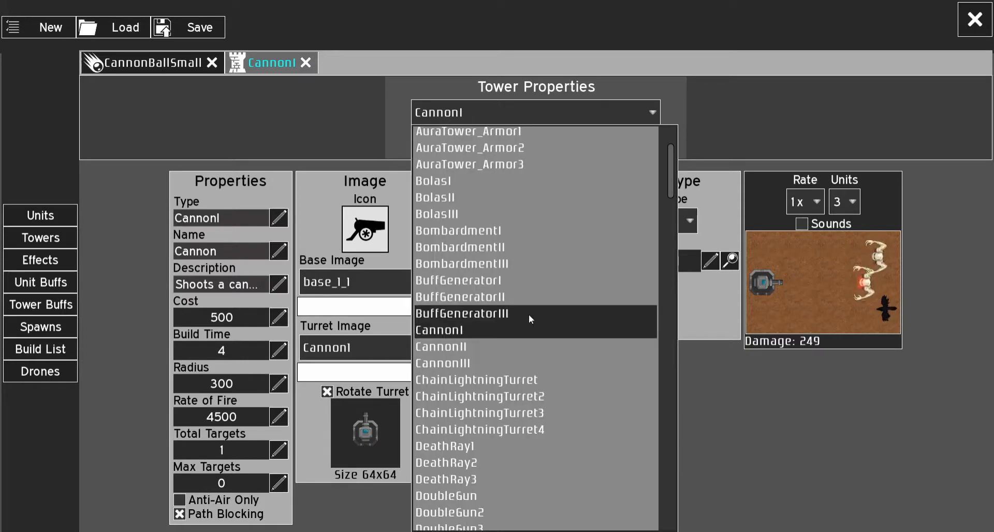
scroll(565, 340, "down", 7)
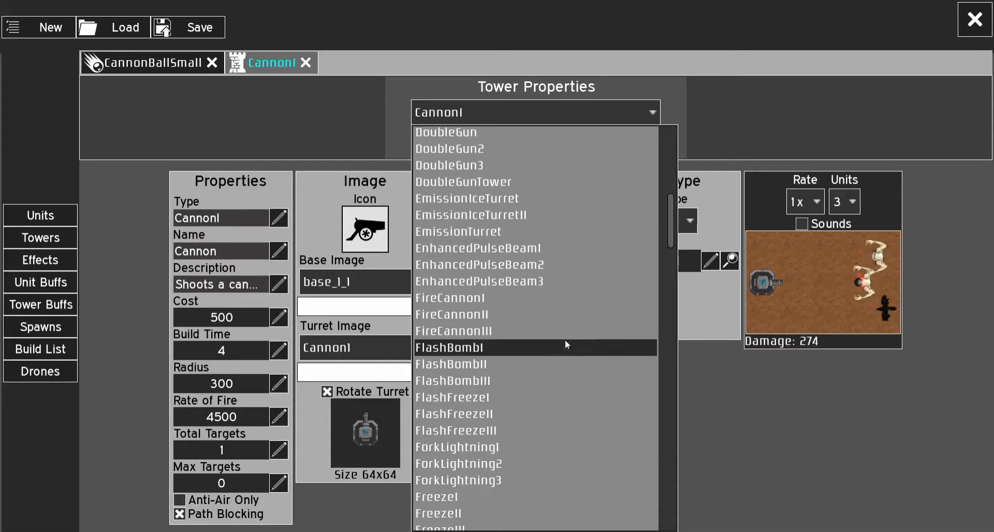
scroll(564, 340, "down", 2)
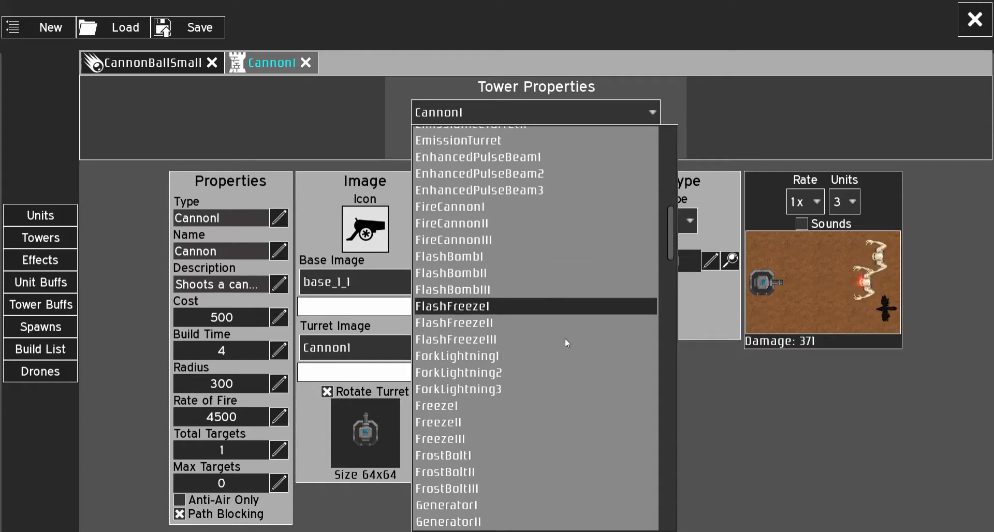
left_click(535, 307)
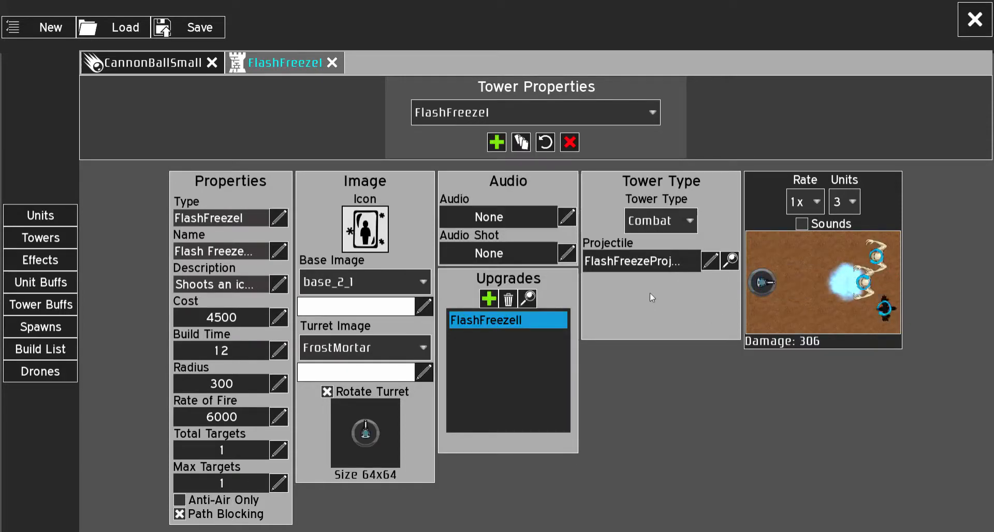
left_click(730, 261)
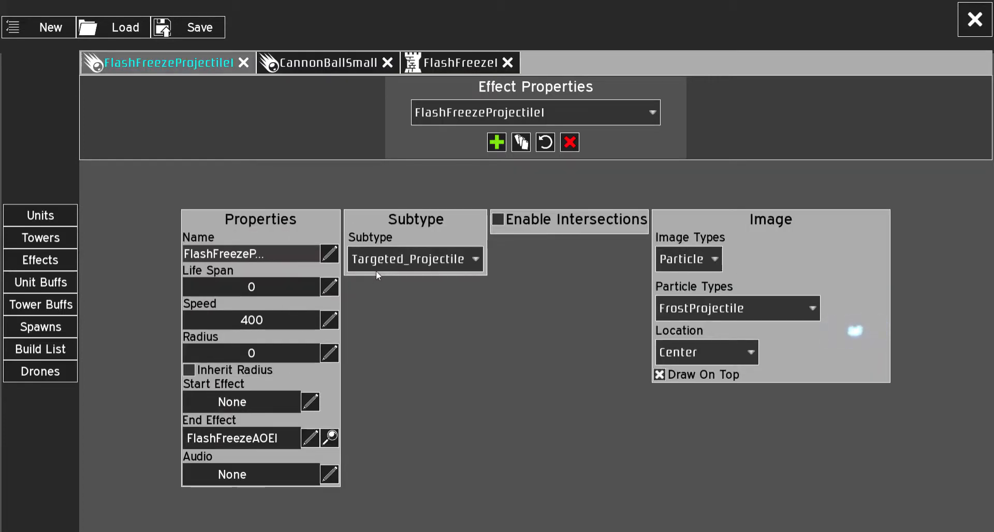
left_click(450, 62)
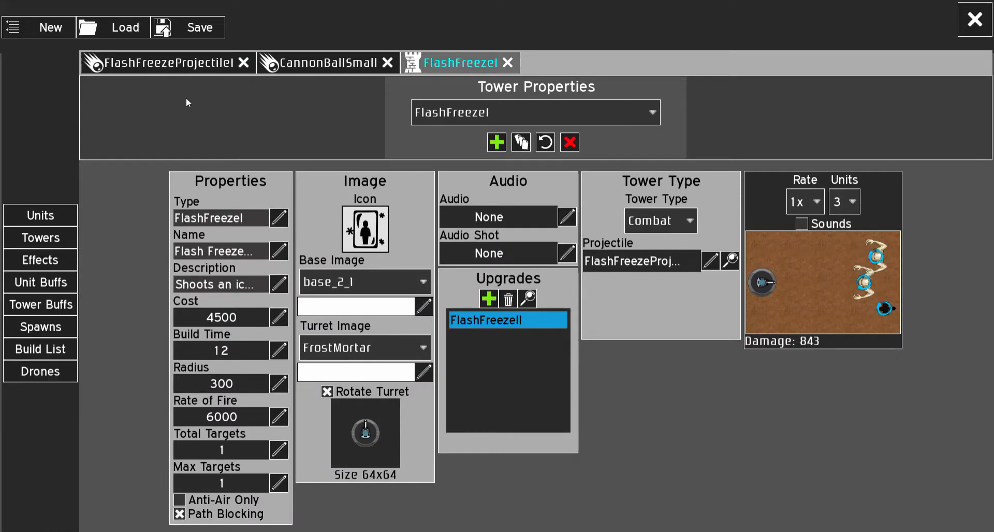
Enable intersections on the FlashFreezeProjectileI effect and check the shots in the FlashFreezeI tower preview
left_click(171, 63)
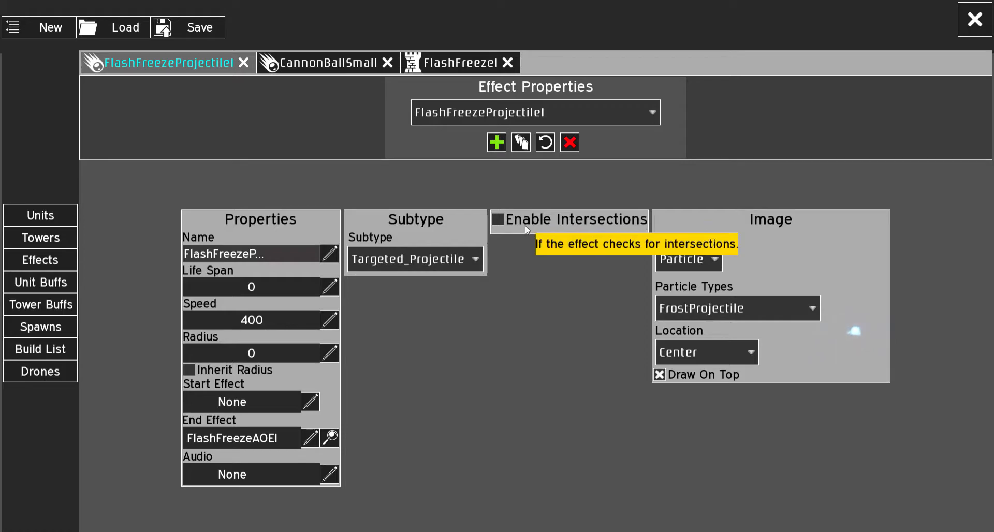
left_click(434, 63)
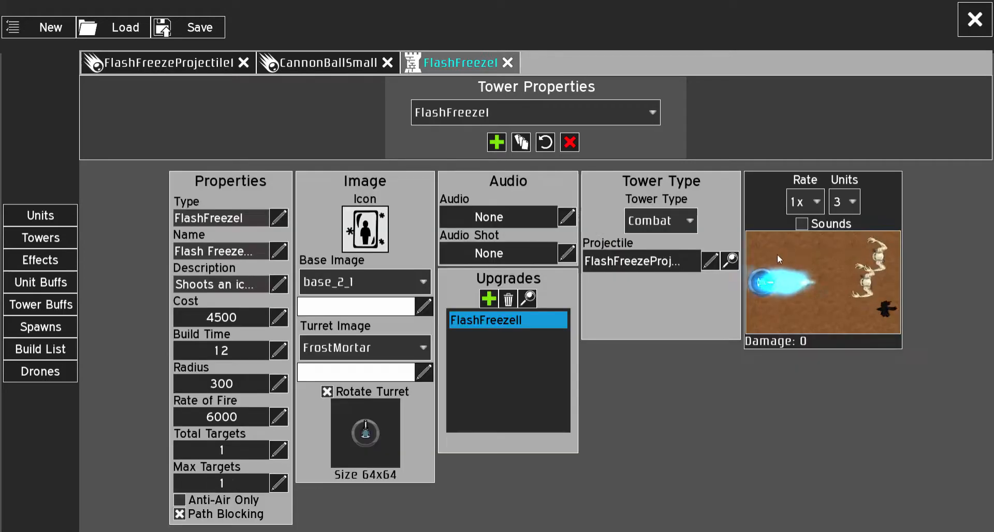
left_click(181, 69)
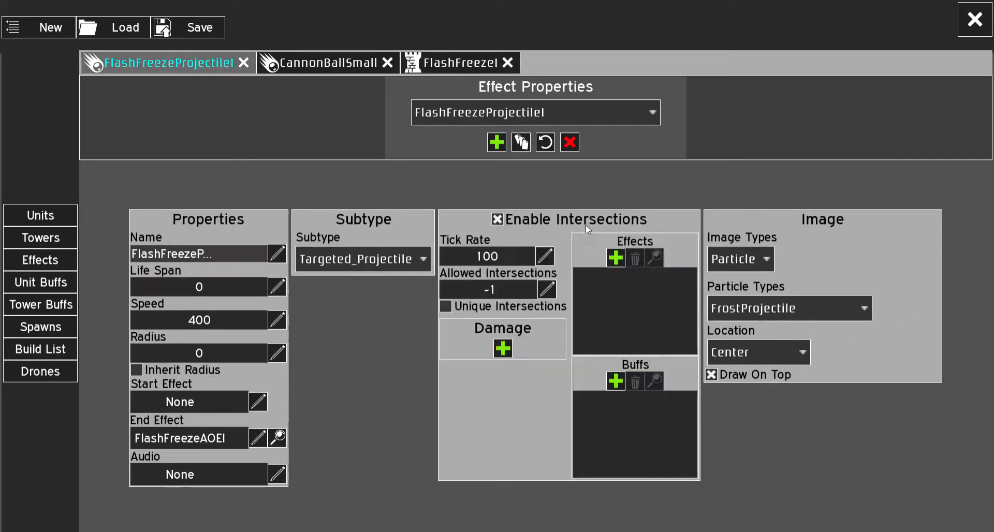
left_click(442, 64)
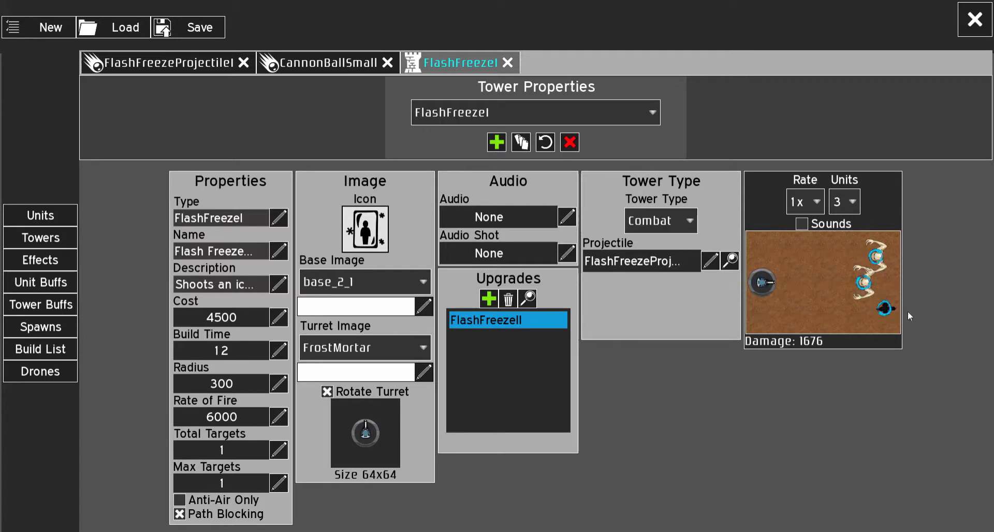
Review the subtypes available for the FlashFreezeProjectileI effect, leaving Targeted_Projectile selected, and close both open effects
left_click(157, 63)
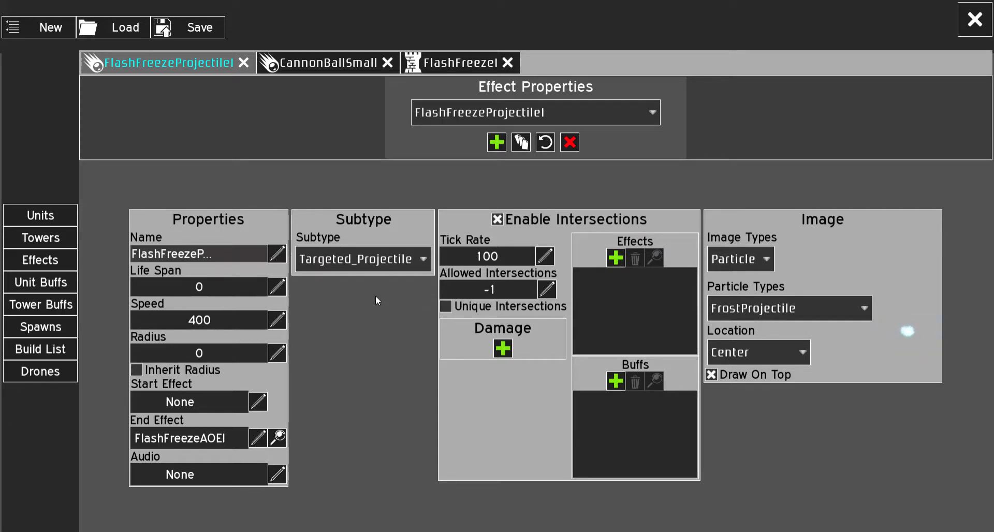
left_click(339, 260)
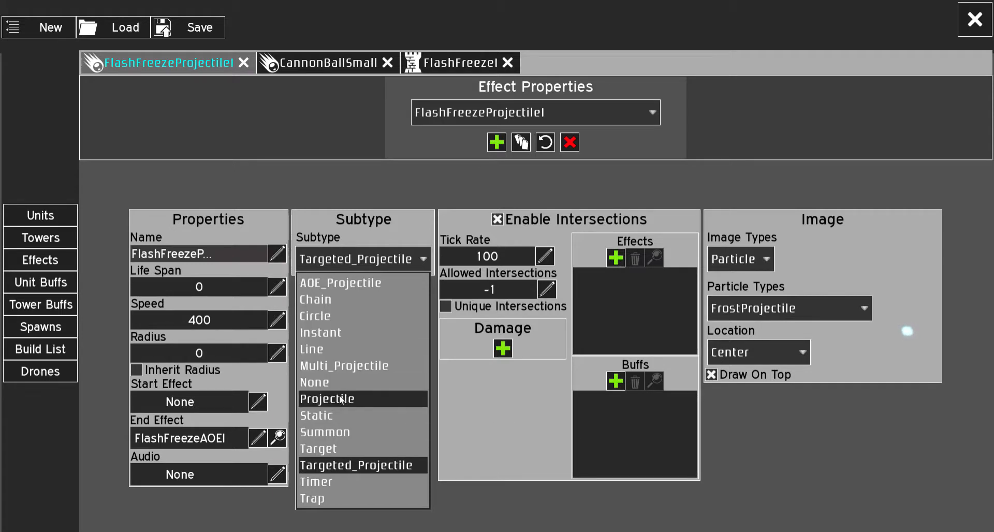
left_click(502, 438)
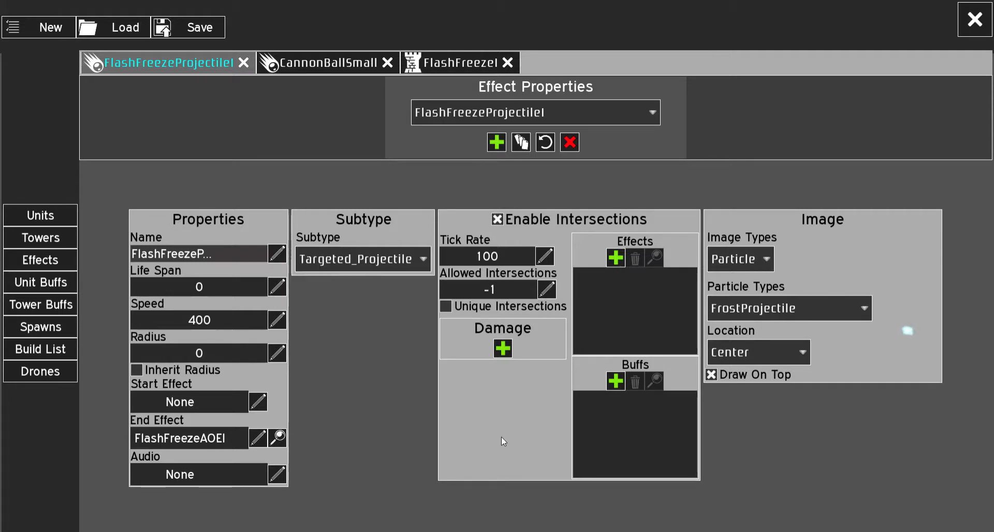
left_click(243, 63)
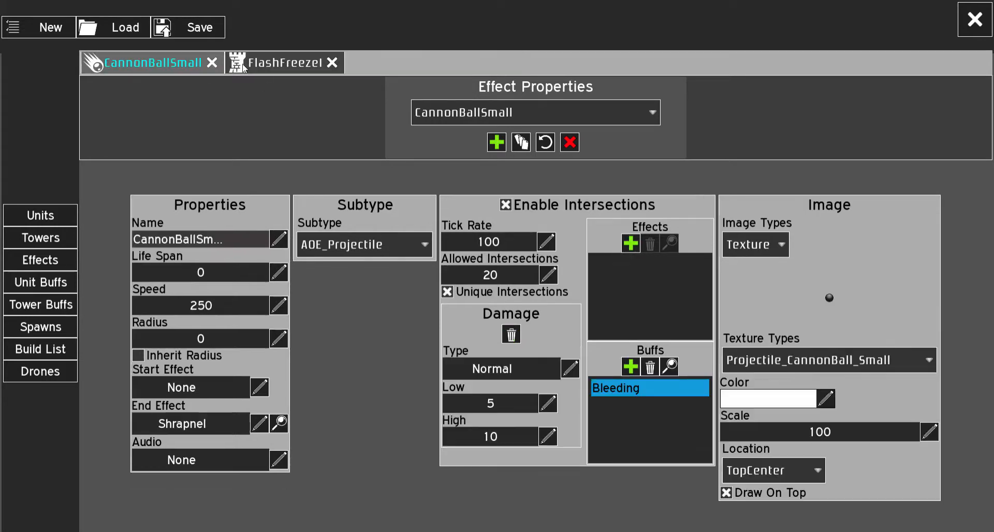
left_click(213, 65)
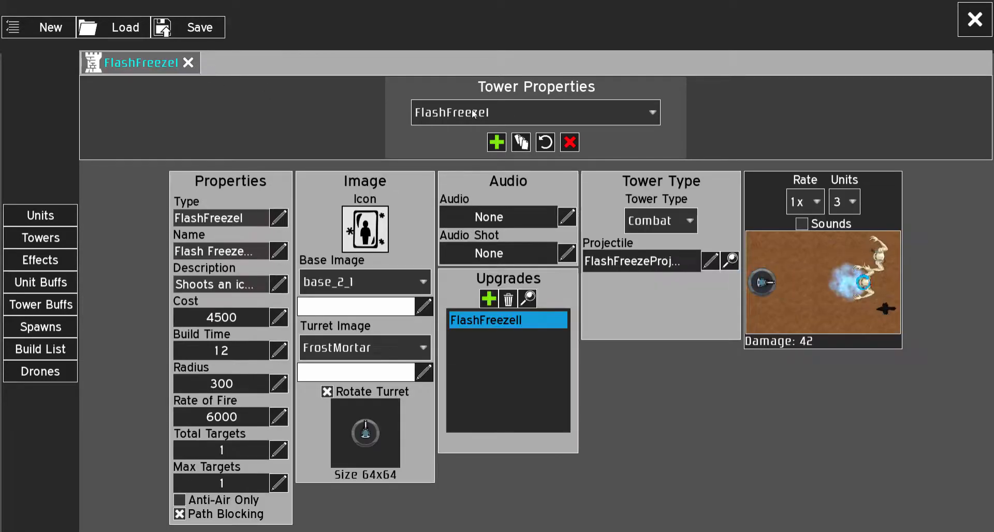
Load the LightningTurret tower and examine its Bolt projectile effect
left_click(496, 112)
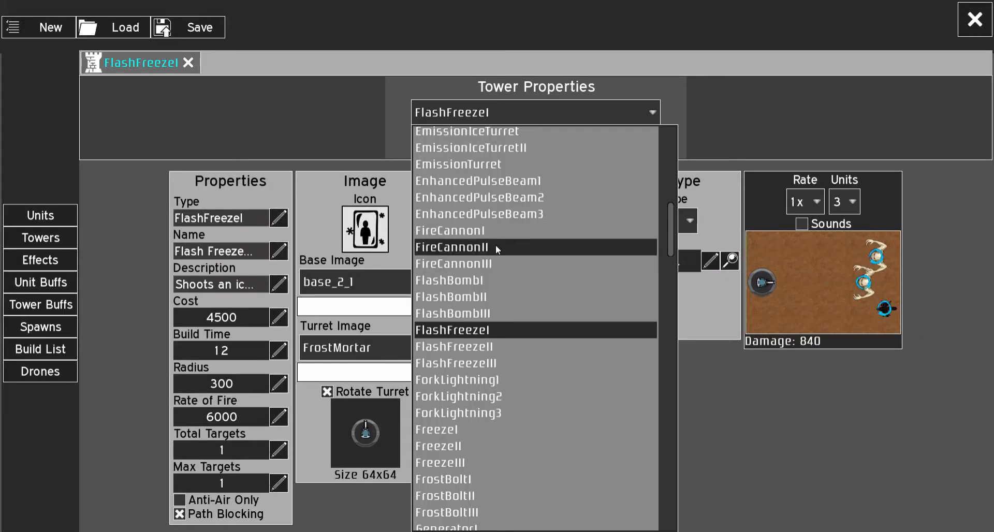
scroll(495, 245, "up", 4)
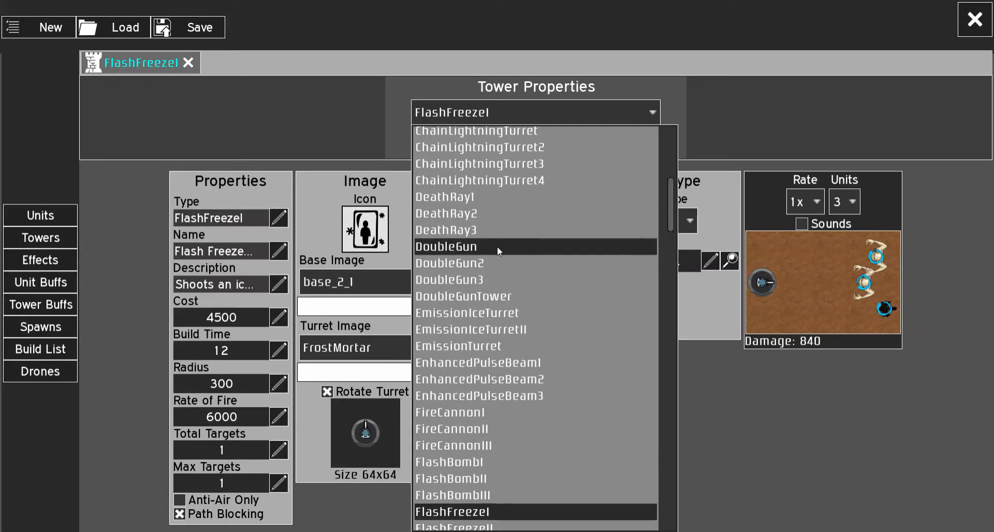
scroll(495, 246, "up", 4)
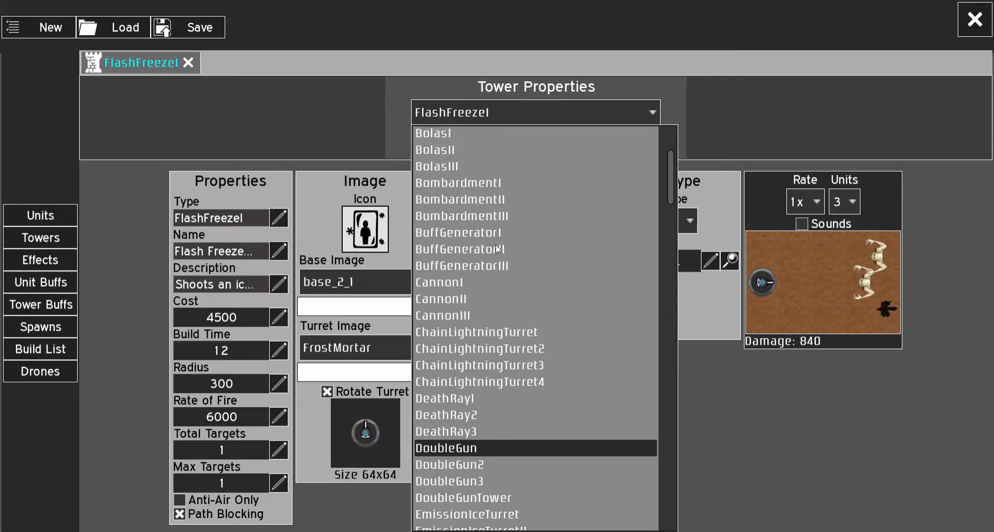
scroll(496, 249, "up", 2)
scroll(495, 248, "down", 4)
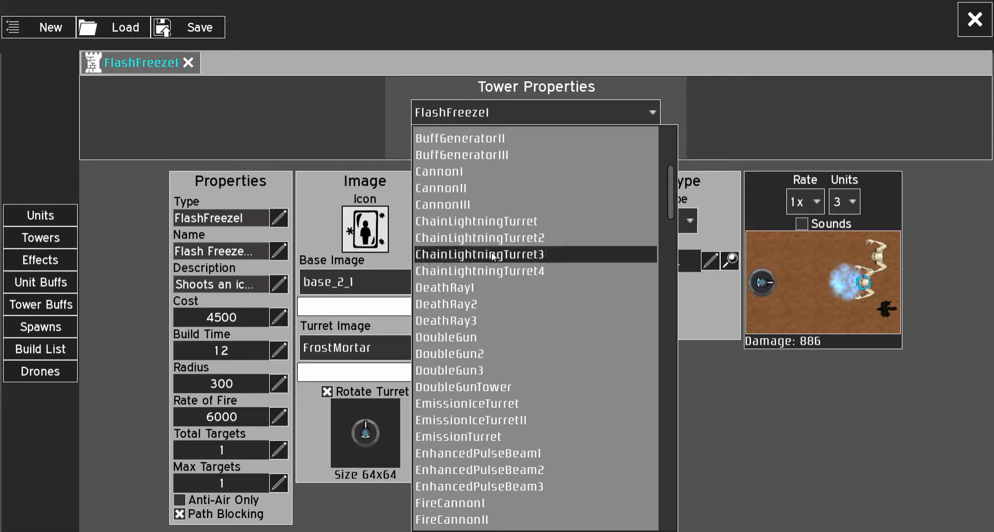
scroll(495, 251, "down", 4)
scroll(492, 253, "down", 10)
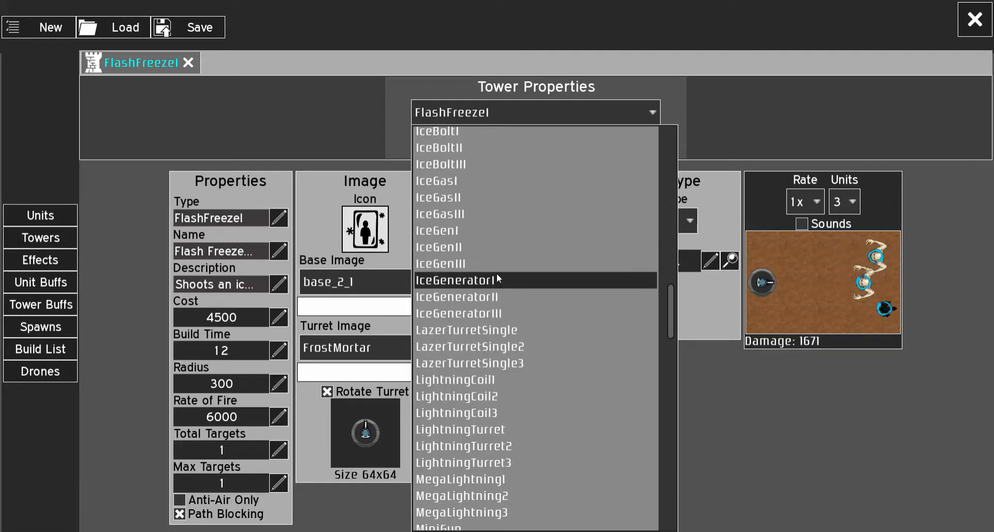
left_click(518, 429)
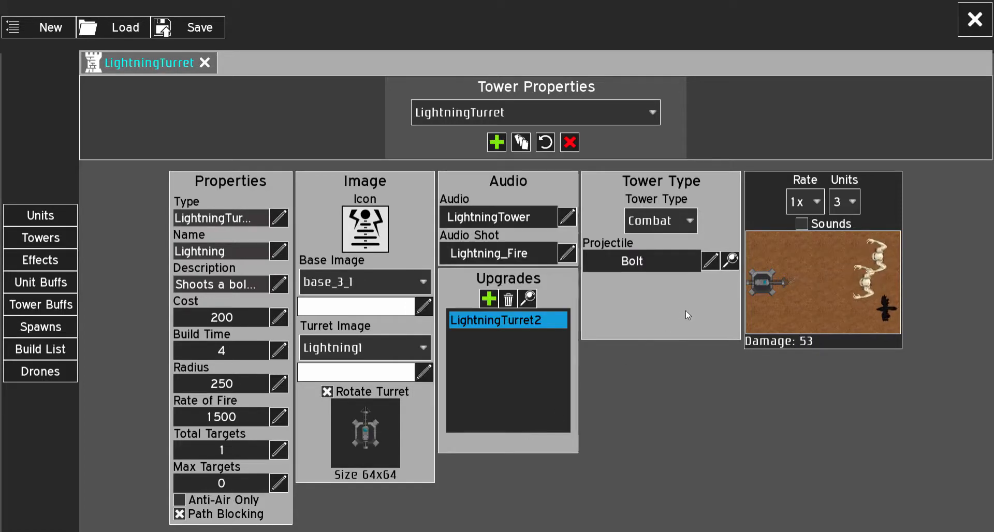
left_click(731, 261)
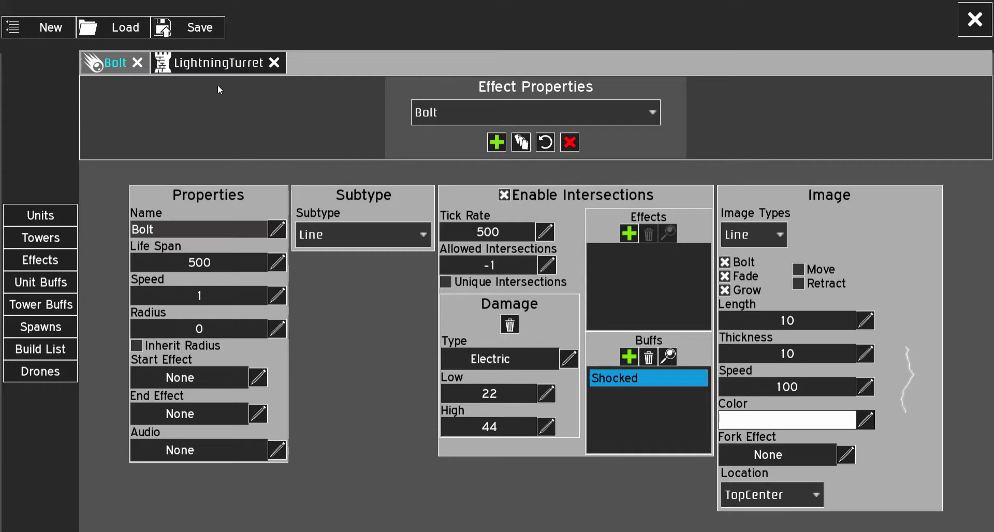
left_click(216, 67)
Load the LazerTurretSingle tower and compare its Laser projectile effect with the shots in the tower preview
left_click(463, 114)
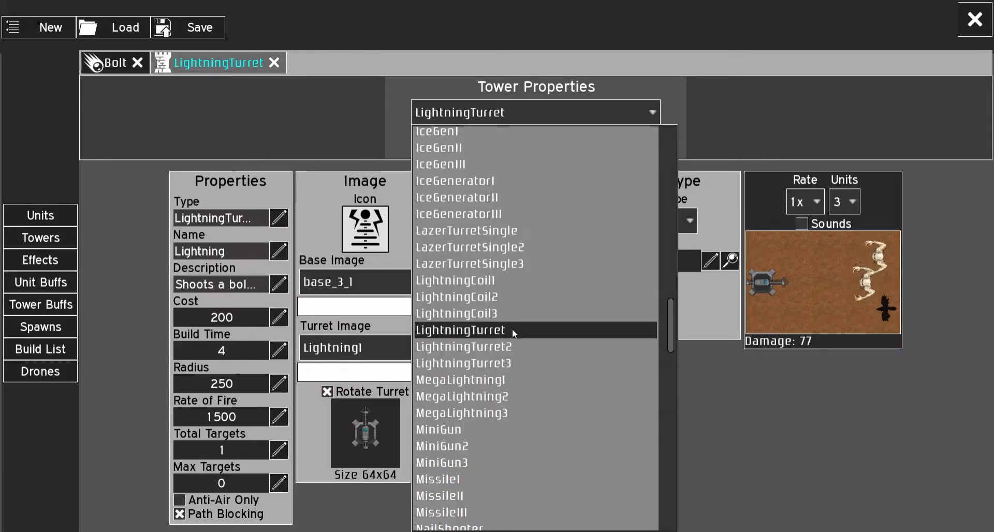
left_click(518, 231)
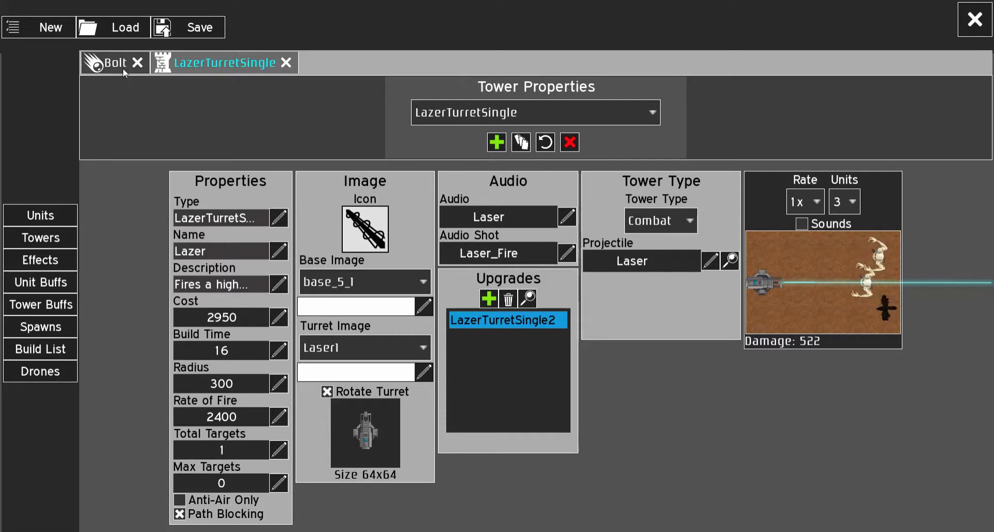
left_click(731, 261)
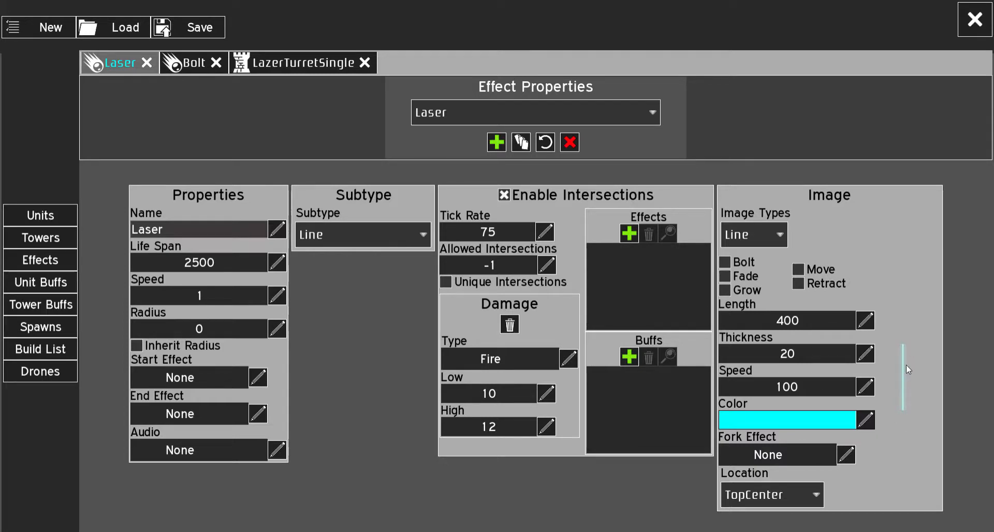
left_click(290, 62)
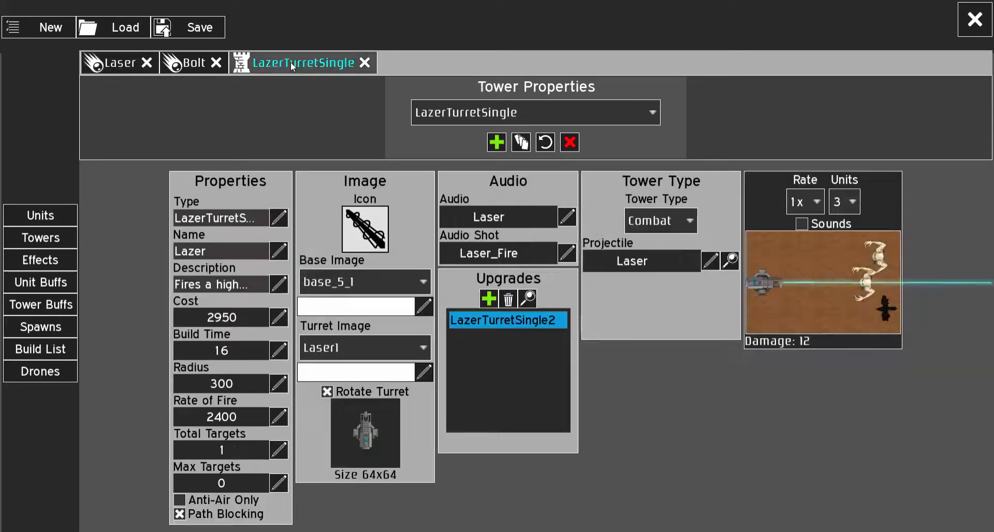
Look through the list of available towers for another example, keeping LazerTurretSingle loaded
left_click(525, 114)
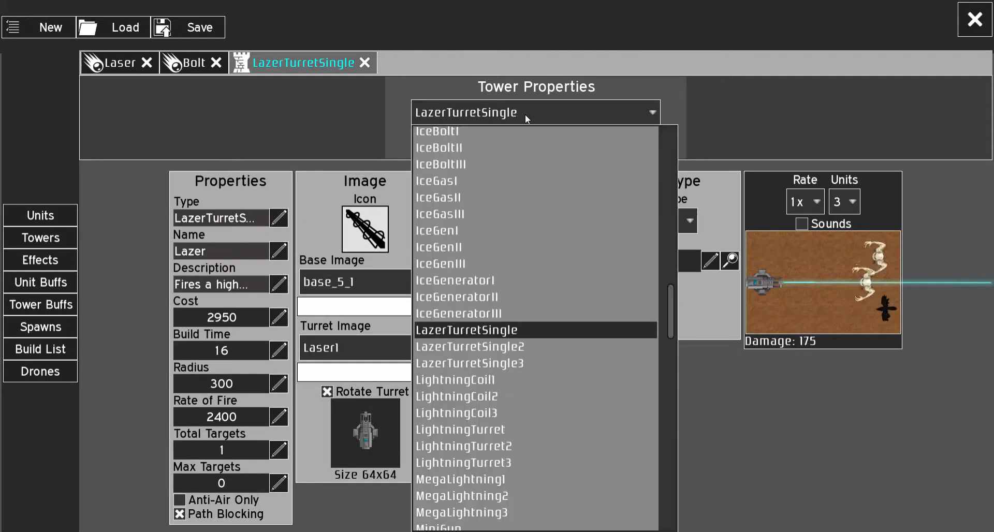
scroll(555, 361, "down", 10)
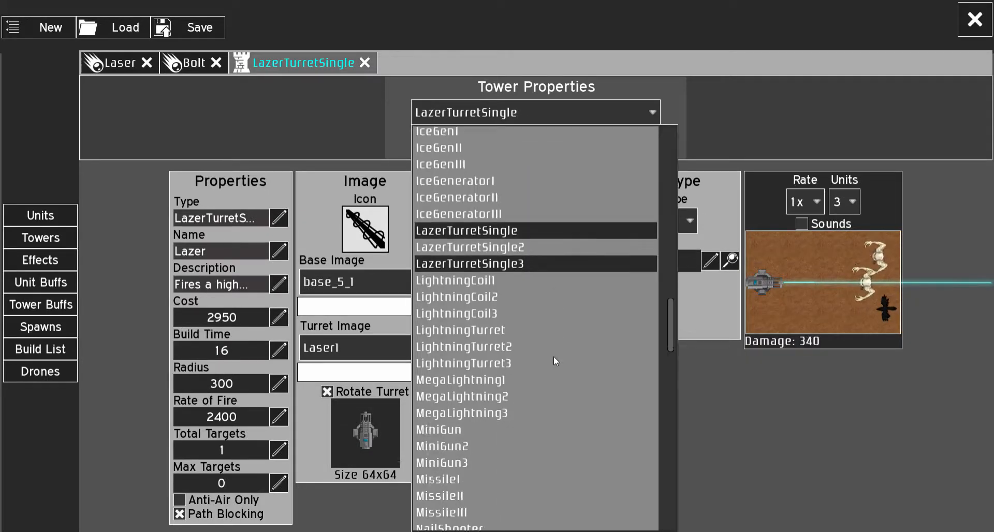
scroll(554, 357, "down", 10)
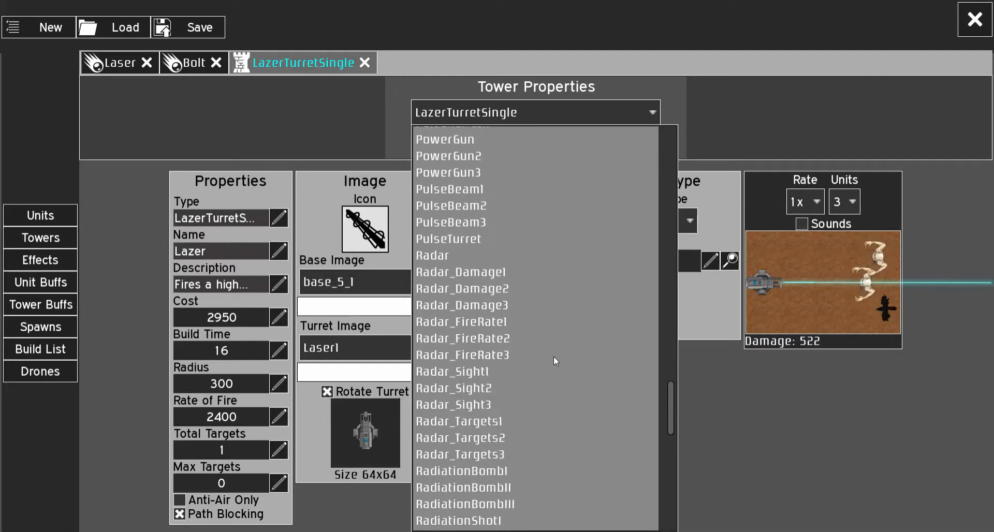
scroll(554, 357, "down", 1)
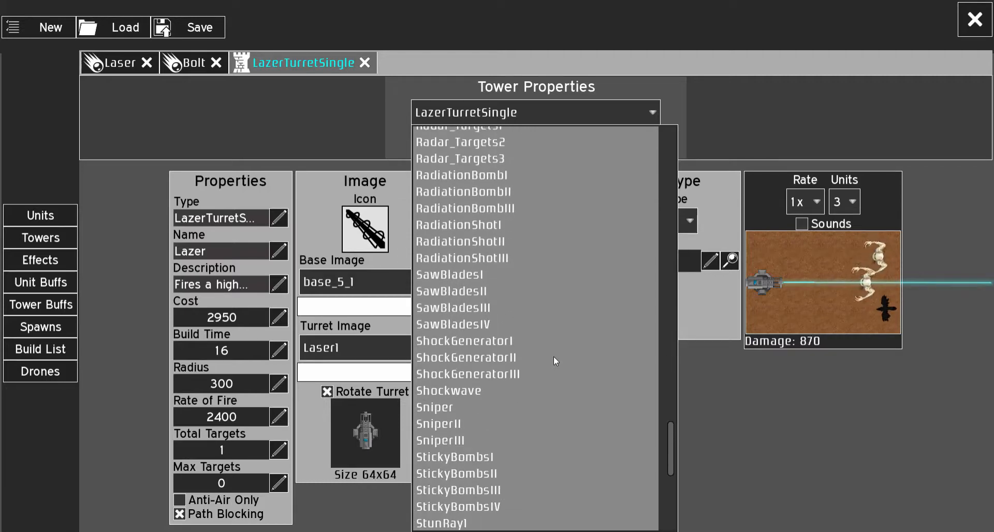
scroll(553, 356, "down", 3)
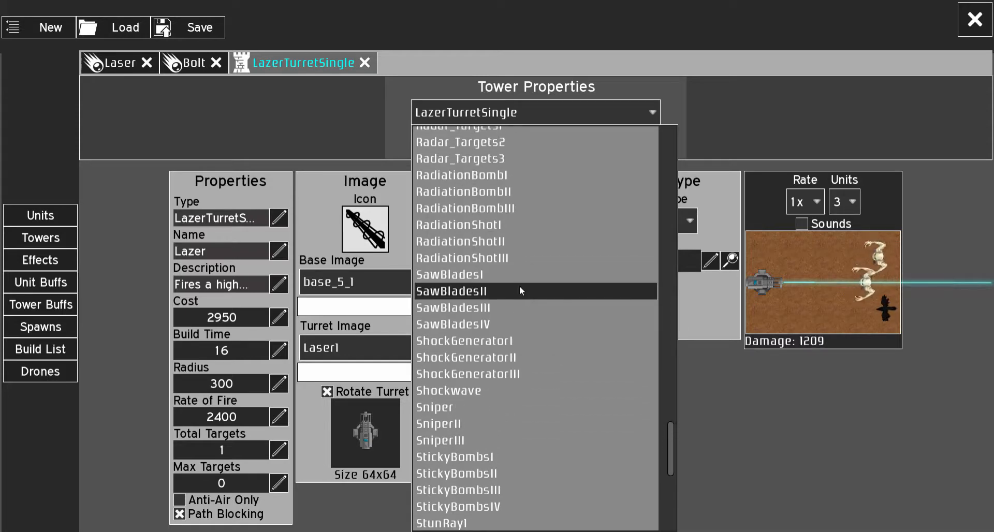
scroll(520, 285, "up", 7)
scroll(518, 286, "down", 5)
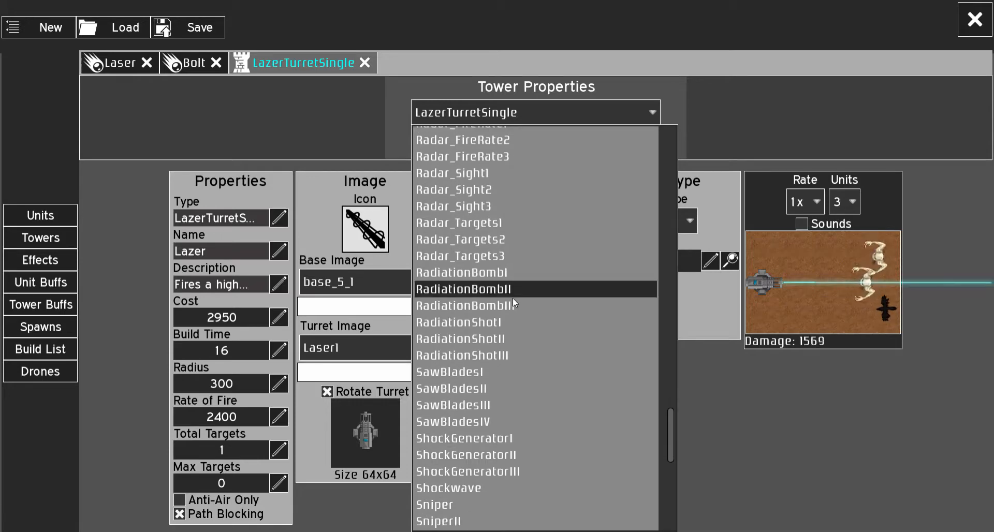
scroll(513, 297, "down", 2)
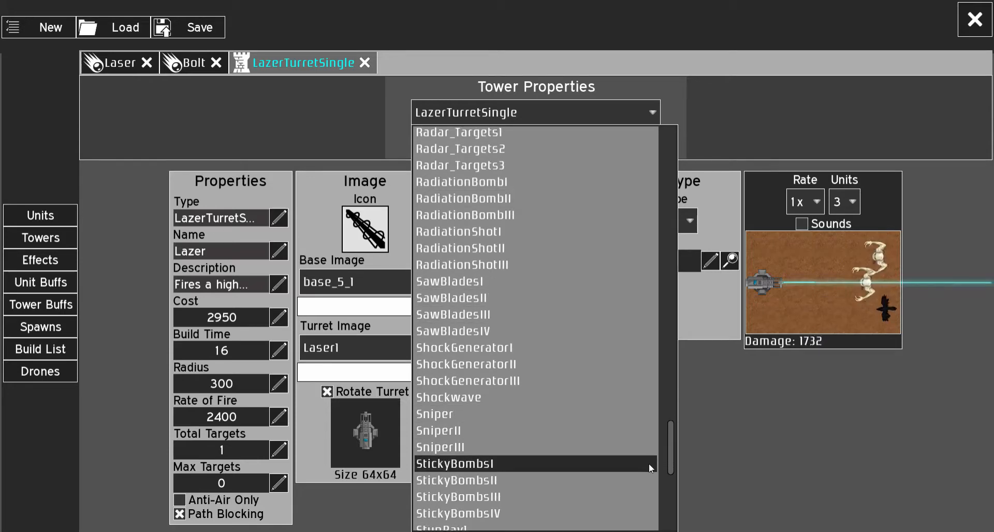
left_click_drag(672, 454, 684, 317)
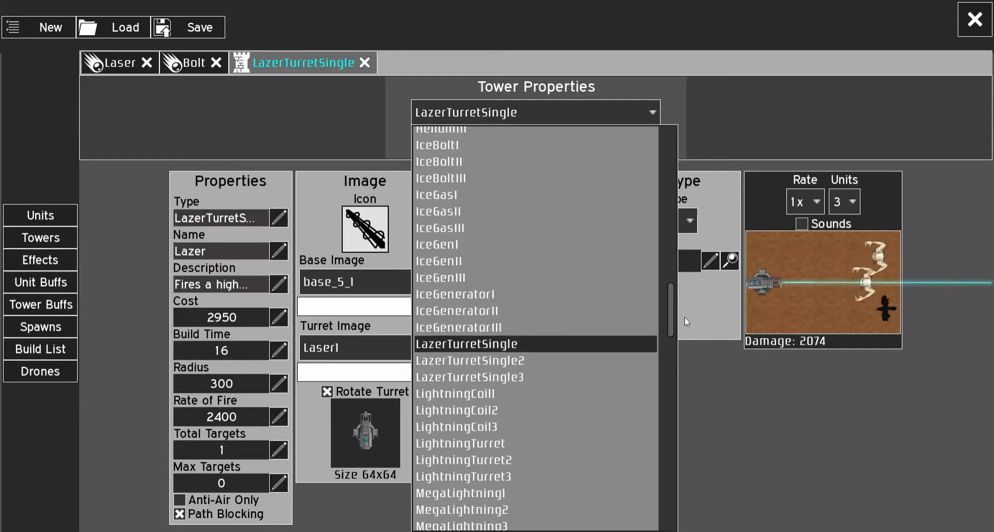
left_click(684, 317)
View the shots of the LazerTurretSingle2 and LazerTurretSingle3 upgrades, close both, and return to the LazerTurretSingle tower
left_click(531, 302)
left_click(532, 302)
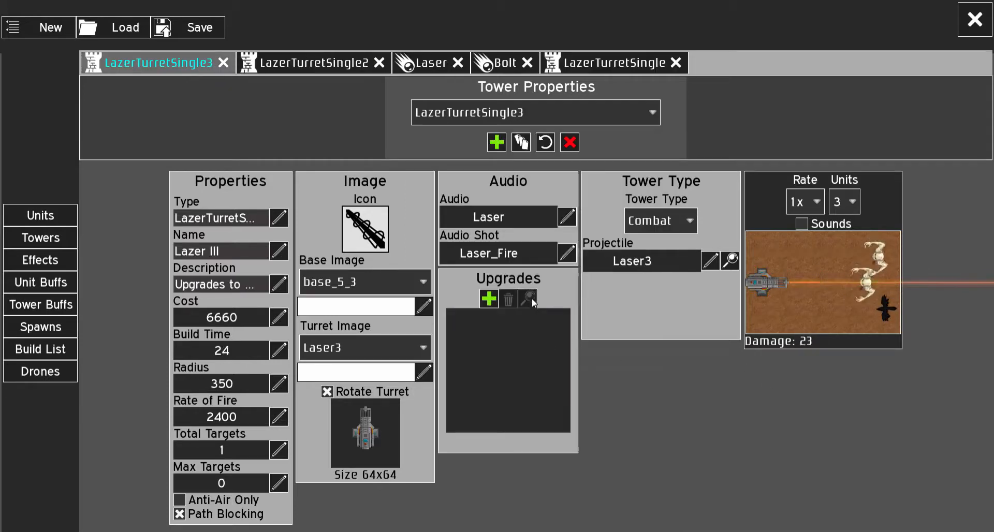
left_click(224, 63)
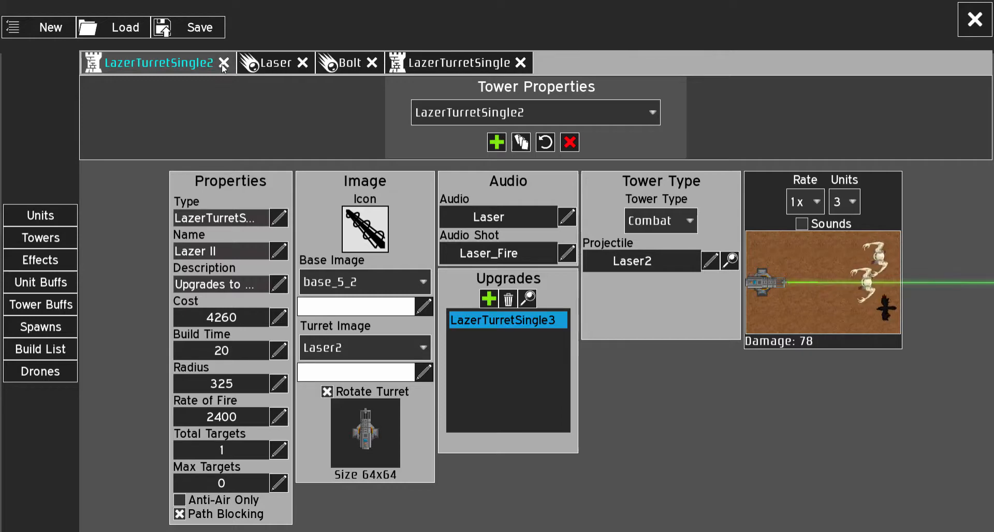
left_click(224, 63)
left_click(340, 64)
Load the PulseBeam3 tower in place of LazerTurretSingle
left_click(483, 113)
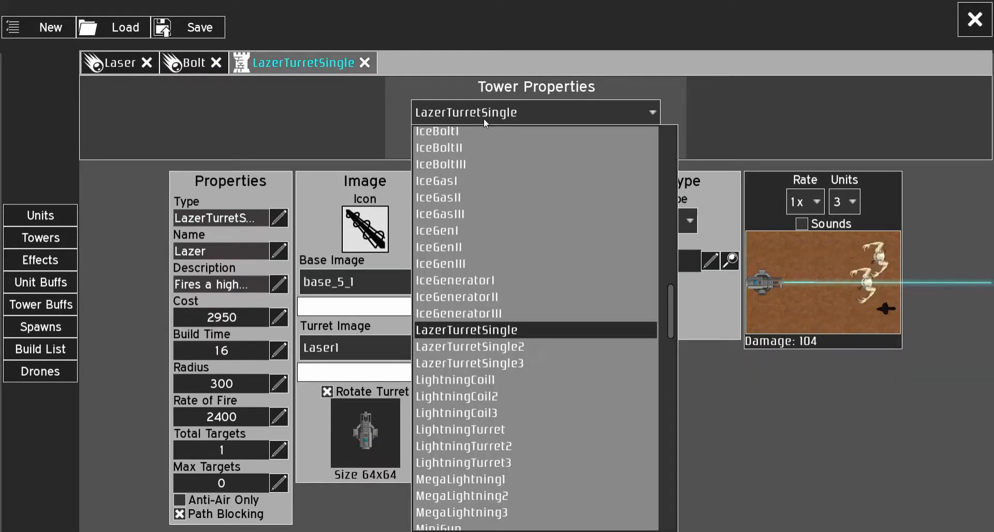
scroll(514, 215, "down", 2)
scroll(514, 215, "down", 5)
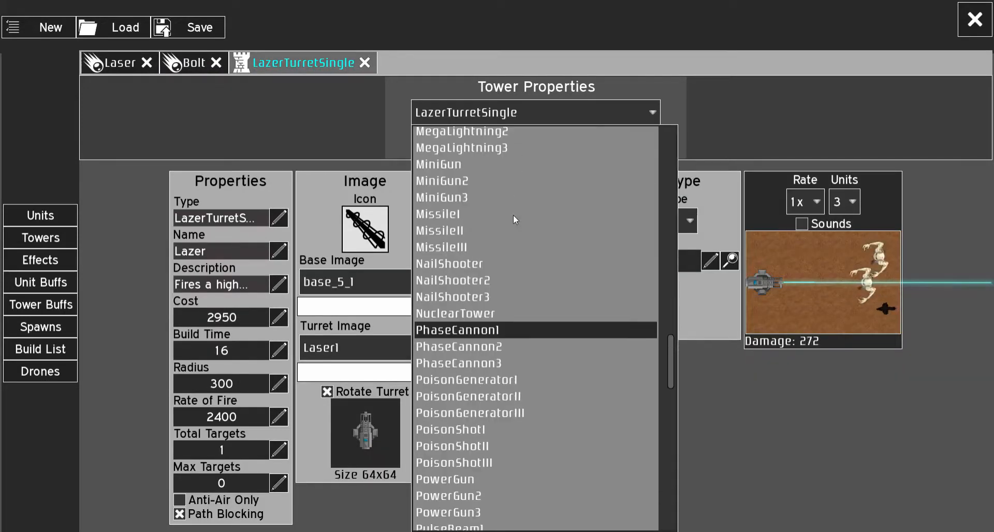
scroll(516, 224, "down", 4)
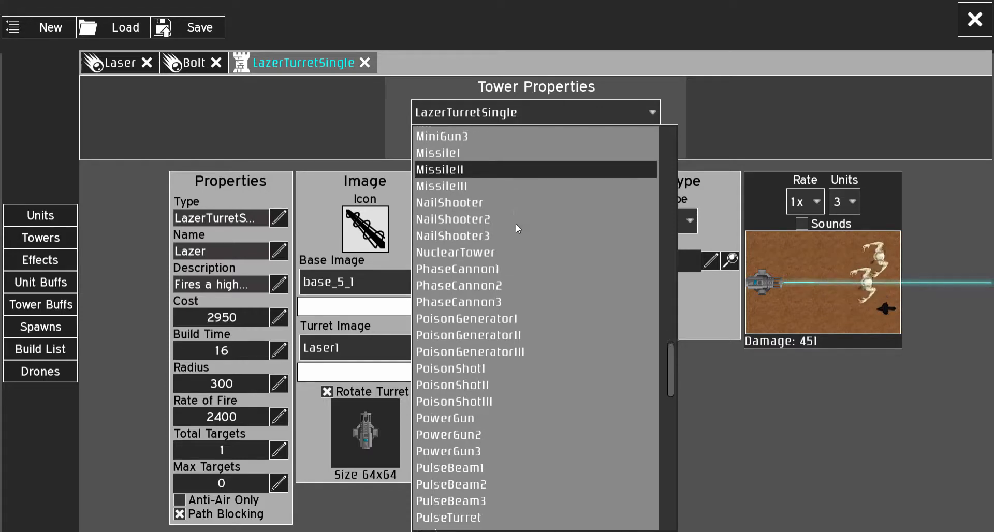
scroll(521, 242, "up", 5)
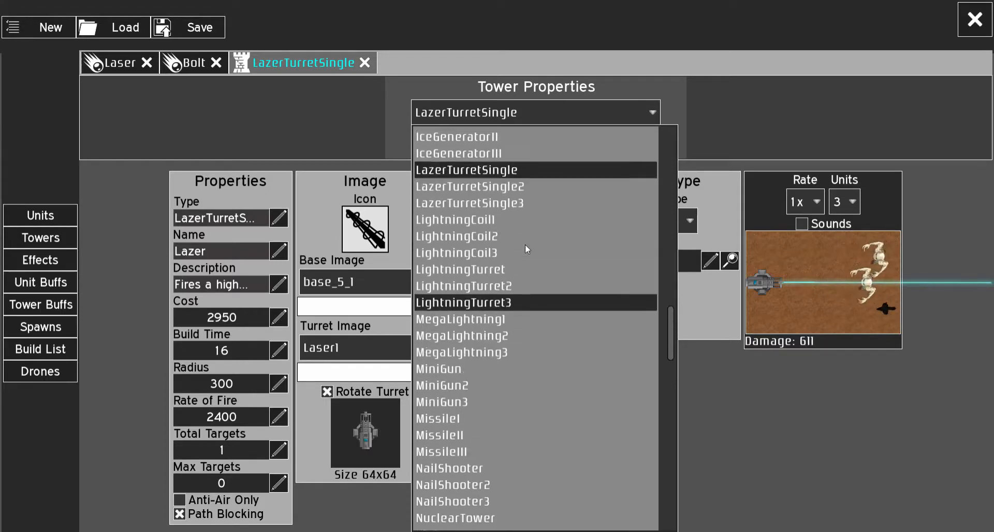
scroll(525, 244, "up", 3)
scroll(524, 245, "down", 7)
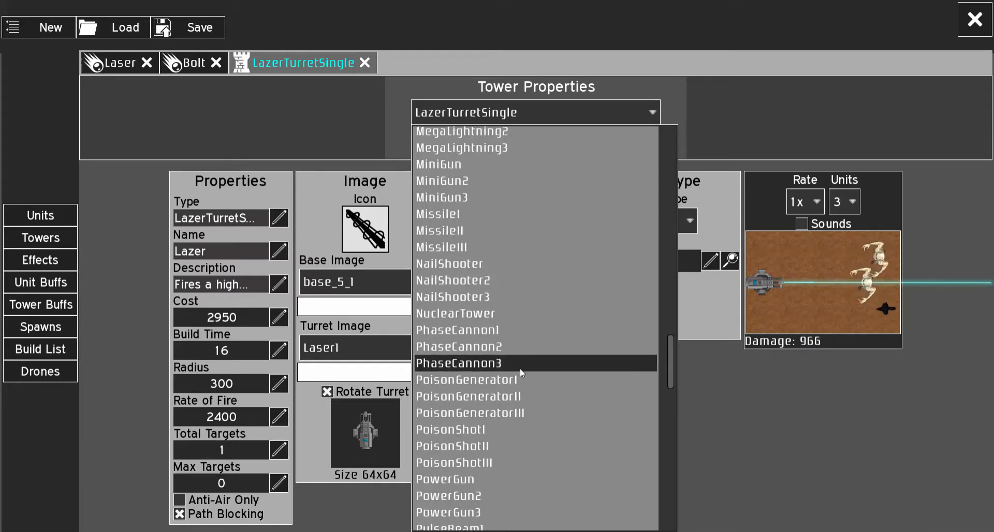
scroll(515, 364, "down", 3)
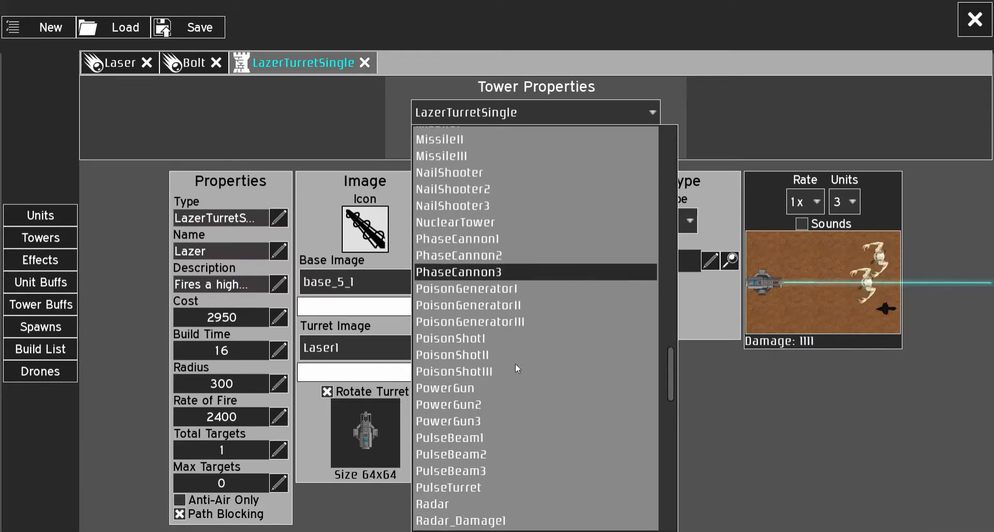
left_click(493, 467)
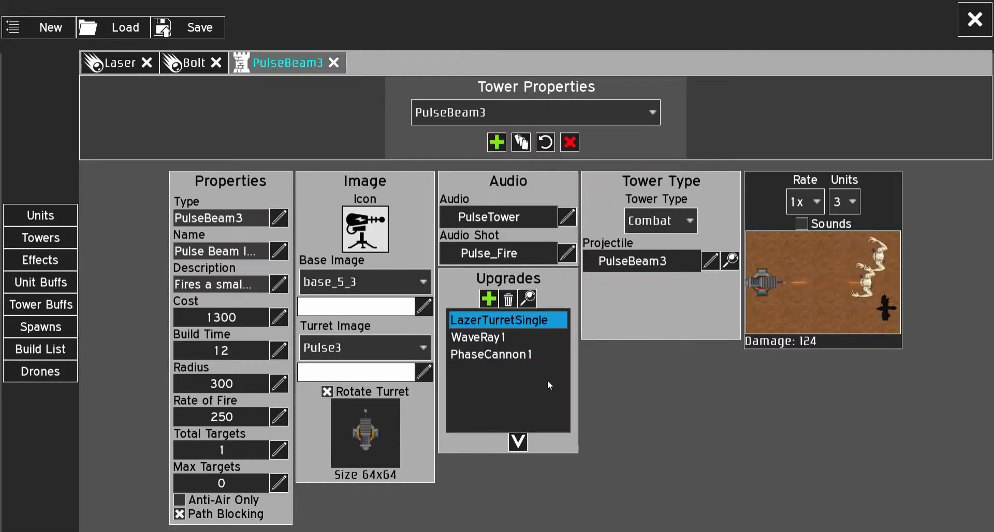
Open the WaveRay1 upgrade of PulseBeam3, check its shots, and open its ShockRay1 projectile effect
left_click(544, 352)
left_click(537, 337)
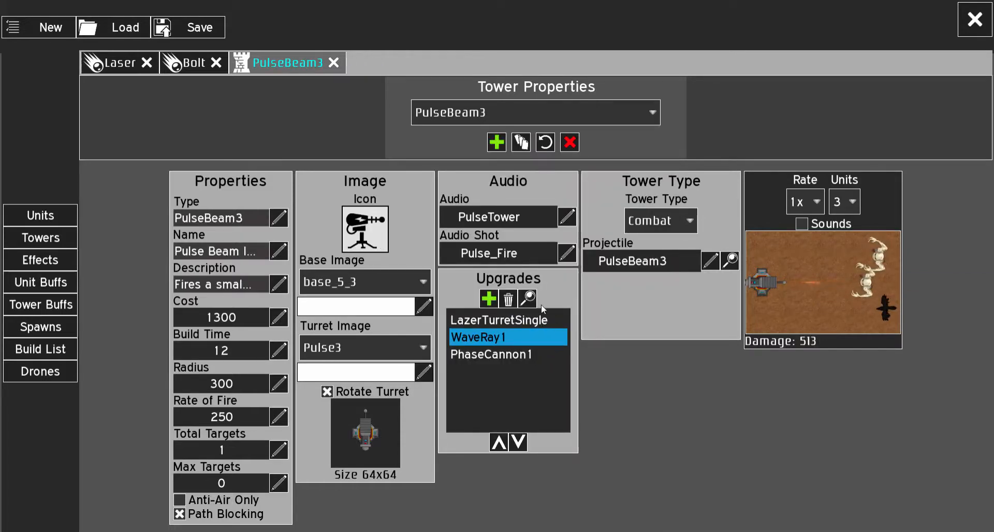
left_click(528, 299)
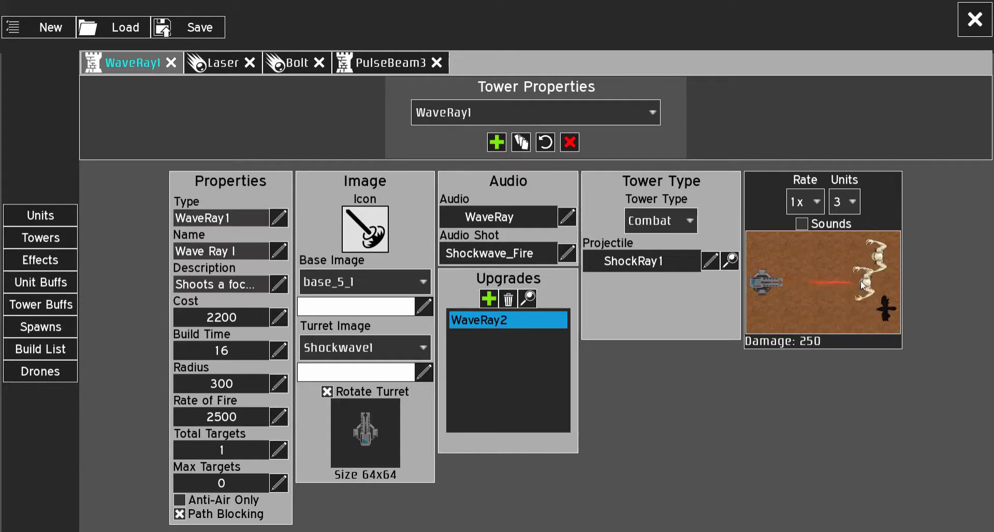
left_click(730, 261)
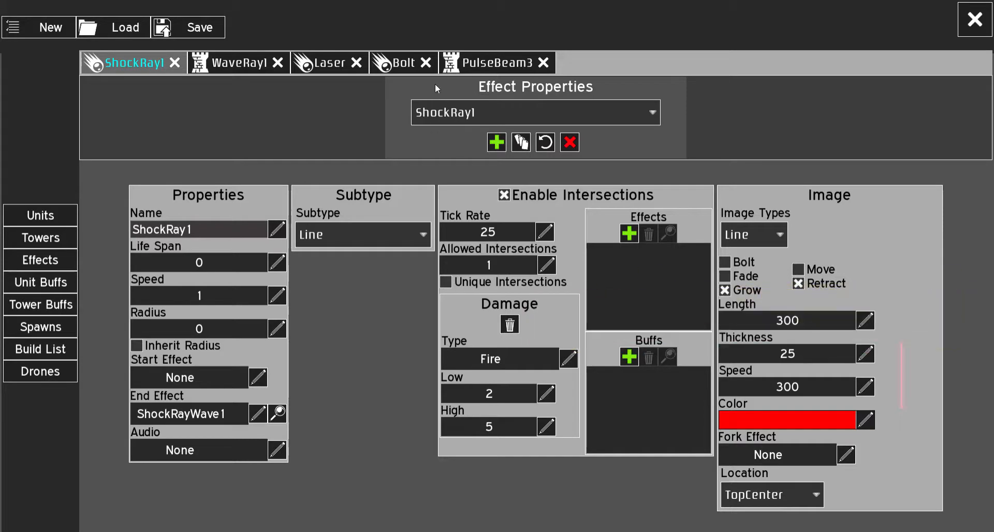
Bring the WaveRay1 tower to the front and close the open PulseBeam3, Laser and Bolt items
left_click_drag(484, 63, 231, 67)
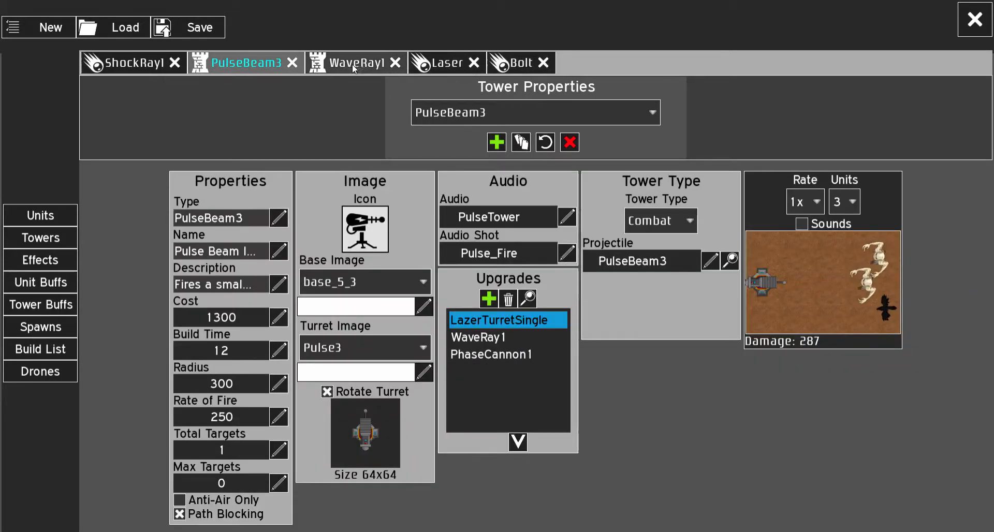
left_click_drag(341, 64, 346, 71)
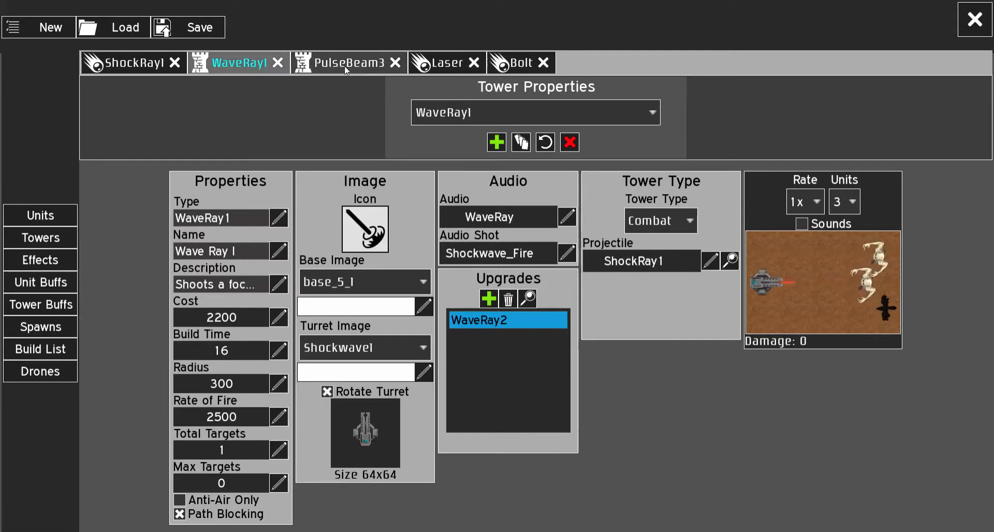
left_click(395, 64)
left_click(355, 64)
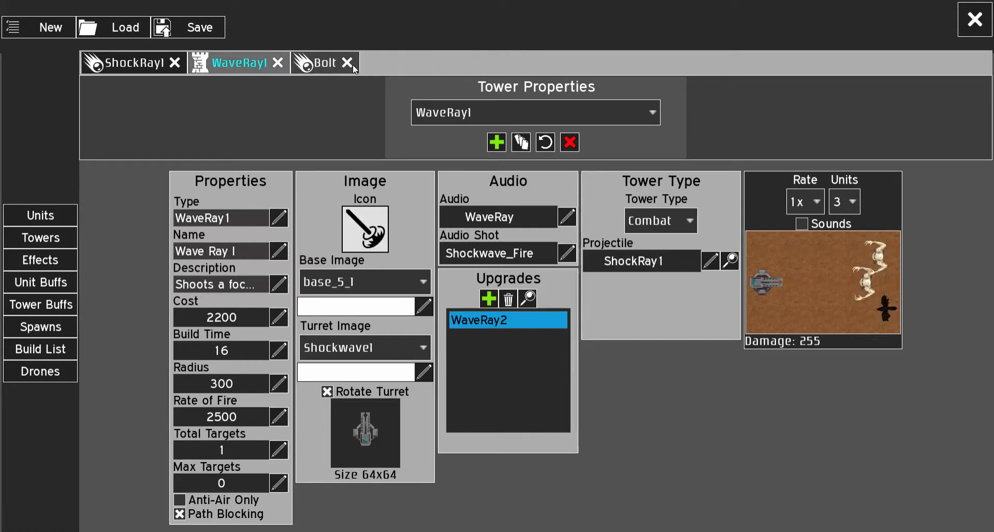
left_click(353, 66)
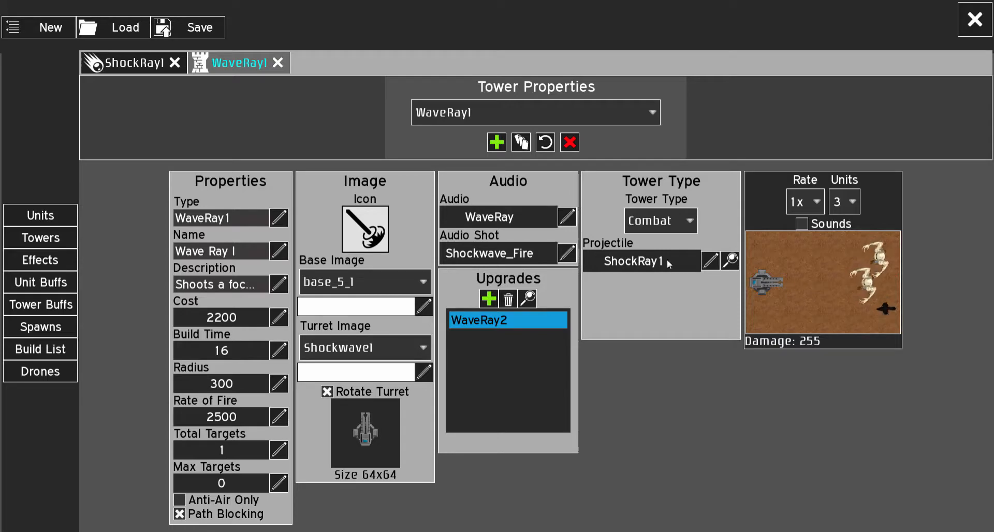
Disable Retract on the ShockRay1 effect's line image and compare its settings with the shots in the WaveRay1 preview
left_click(118, 71)
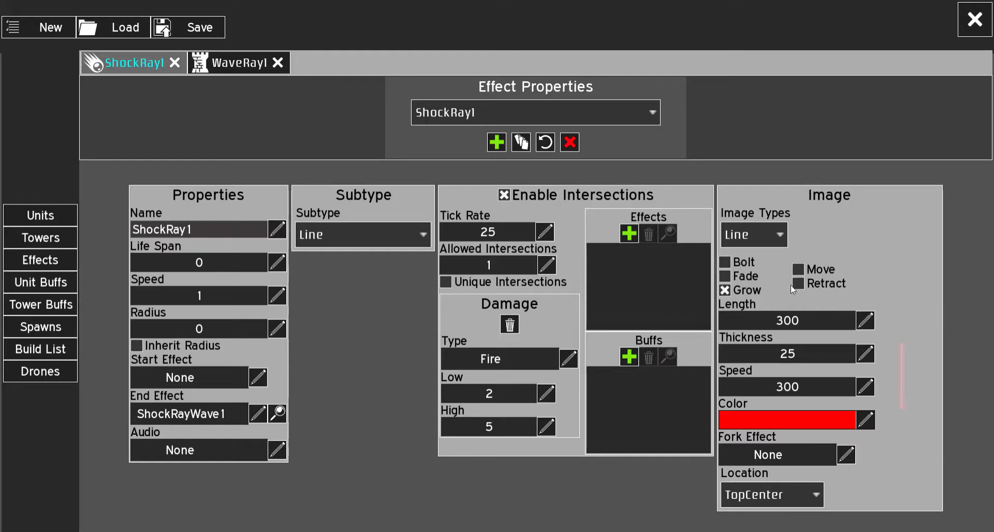
left_click(241, 63)
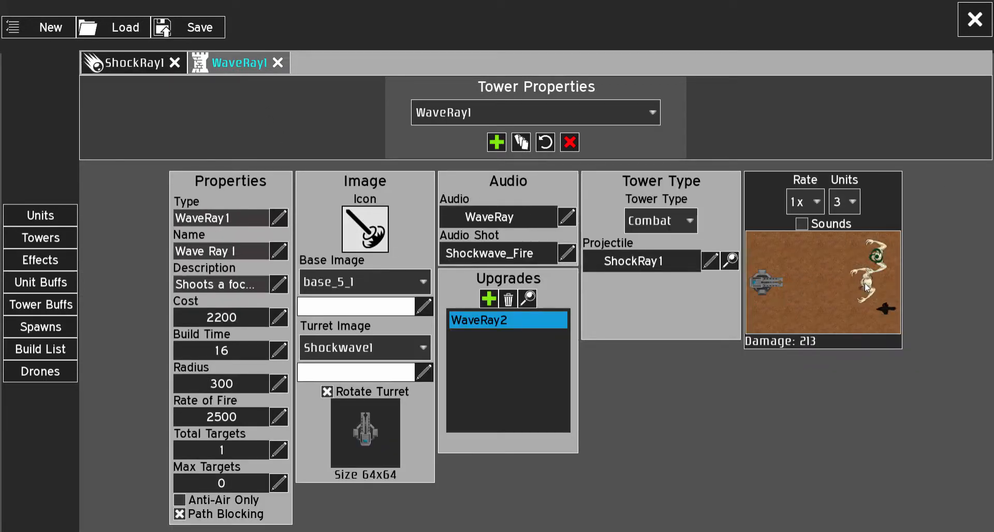
left_click(127, 67)
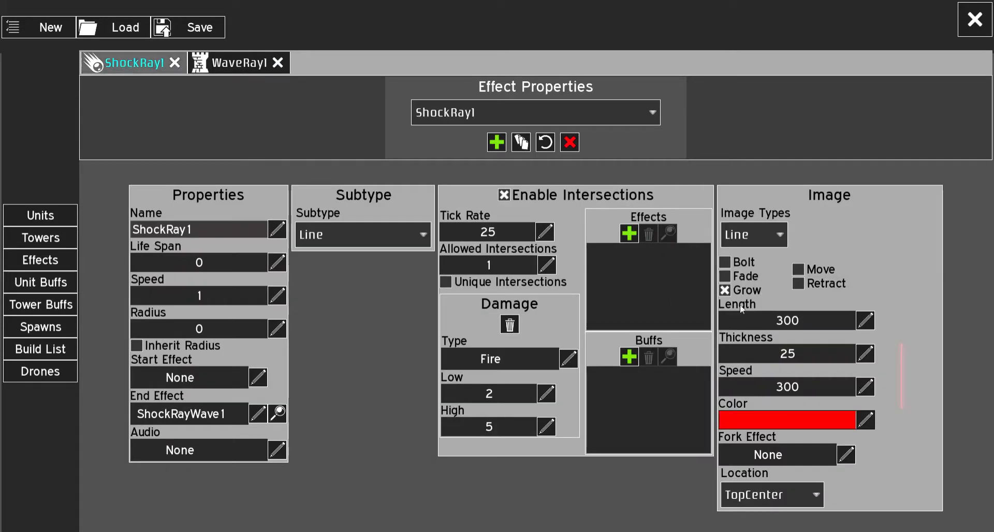
left_click(234, 66)
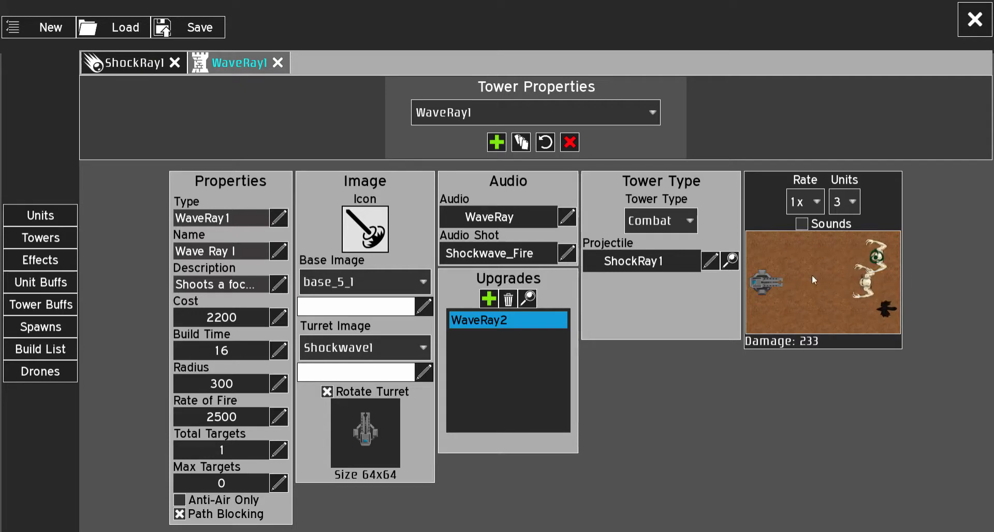
Enable Move and disable Grow on the ShockRay1 effect's line image, and check the shots in the WaveRay1 preview
left_click(129, 63)
left_click(826, 284)
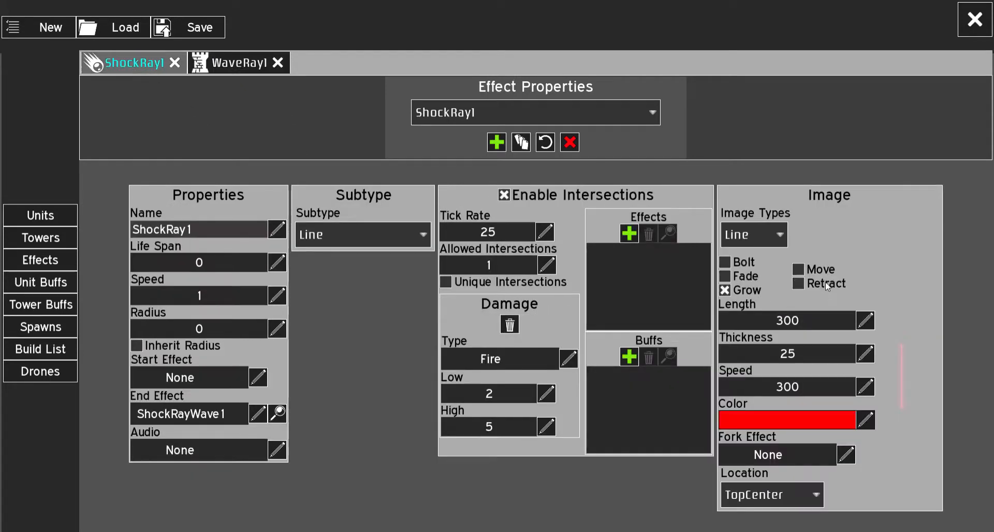
left_click(819, 271)
left_click(735, 293)
left_click(236, 63)
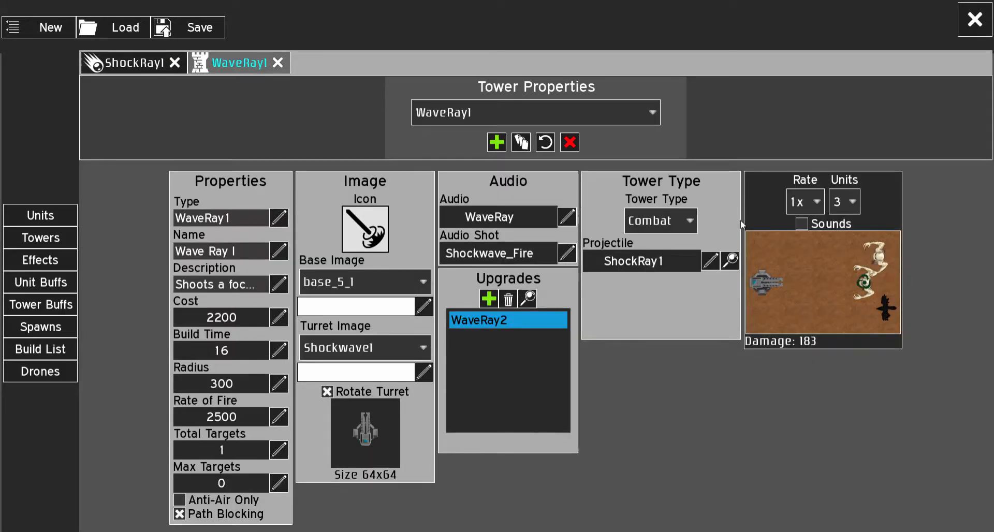
left_click(130, 63)
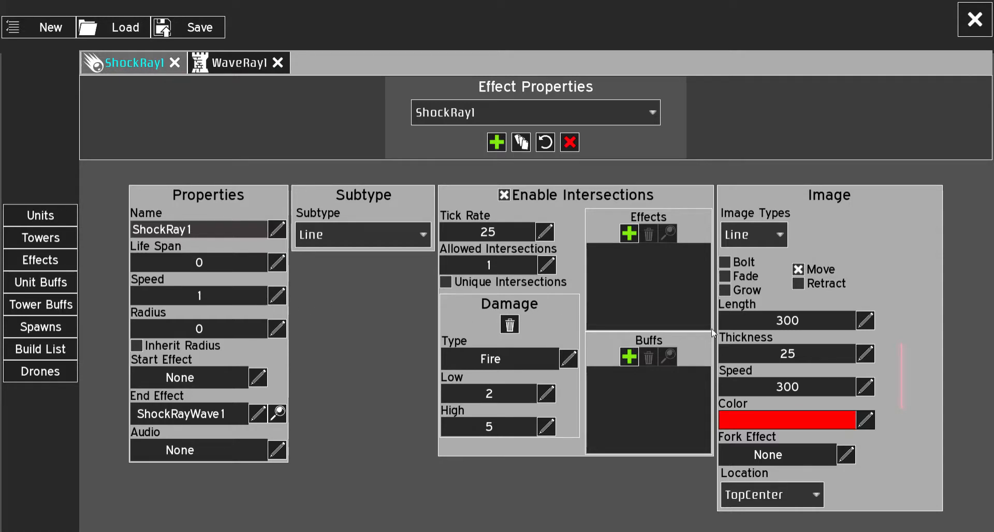
left_click(233, 67)
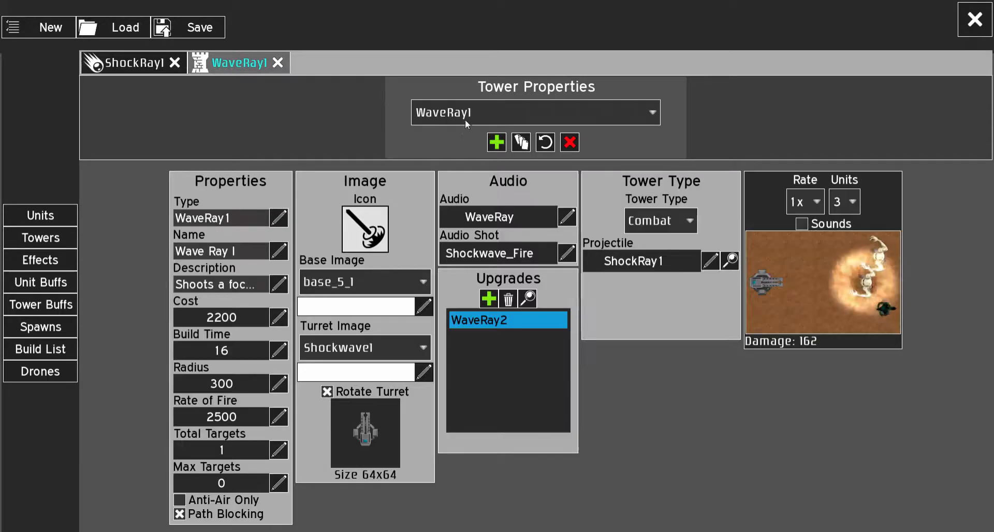
Load the PulseBeam1 tower in place of WaveRay1 and open its PulseBeam1 projectile effect
left_click(465, 117)
scroll(508, 228, "up", 5)
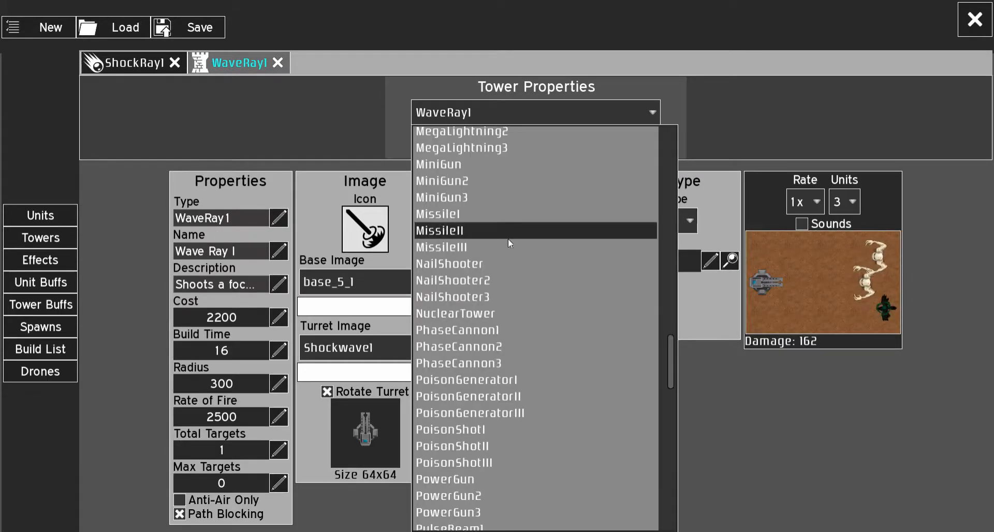
scroll(502, 438, "down", 2)
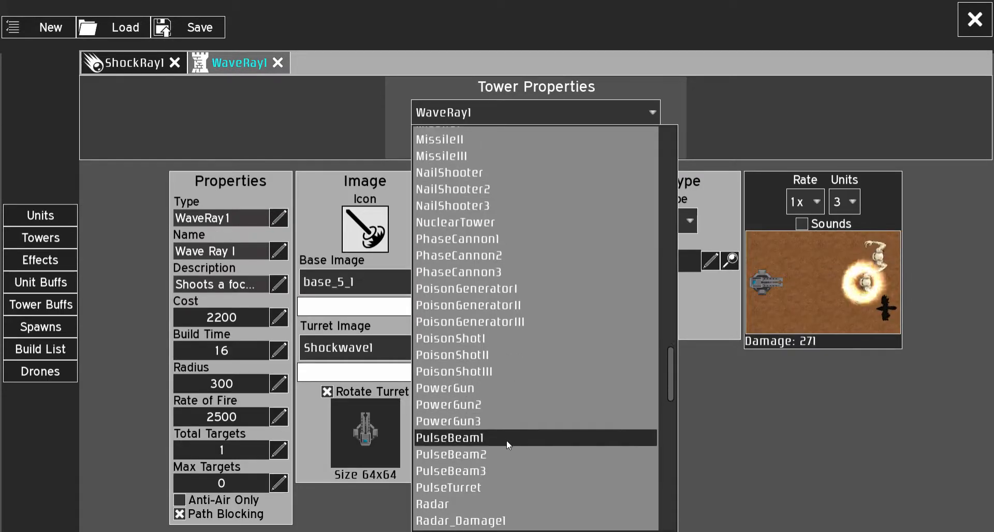
left_click(506, 440)
left_click(730, 261)
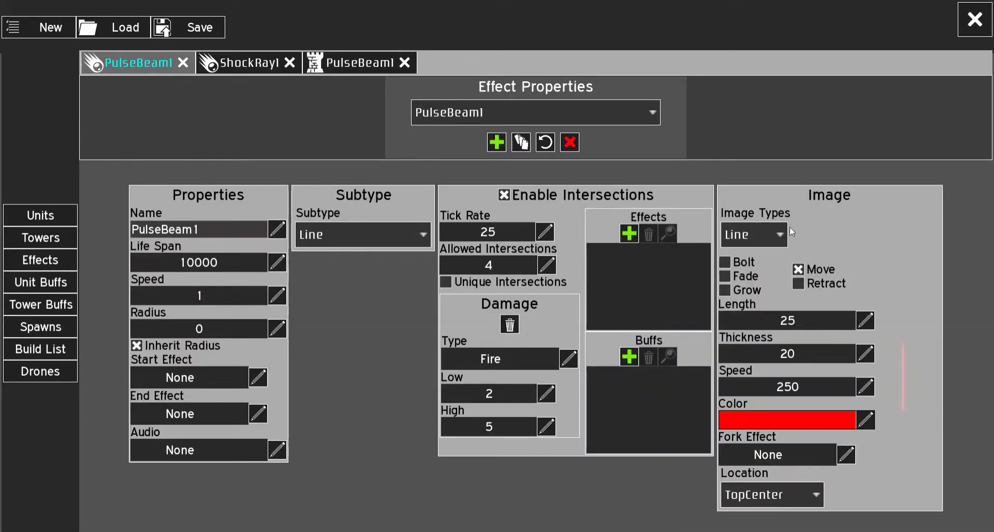
Compare the PulseBeam1 tower's shots in the preview with the line image settings of its PulseBeam1 effect
left_click(362, 61)
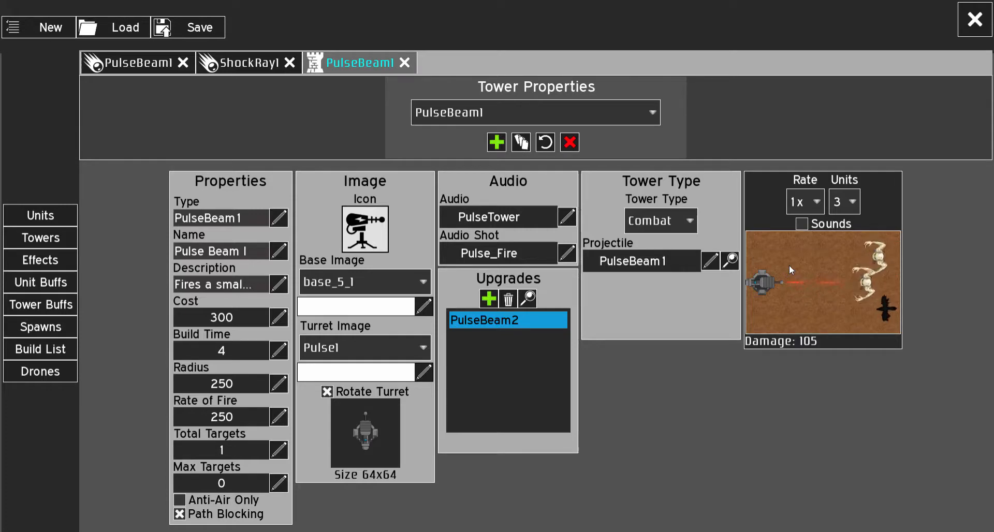
left_click(137, 62)
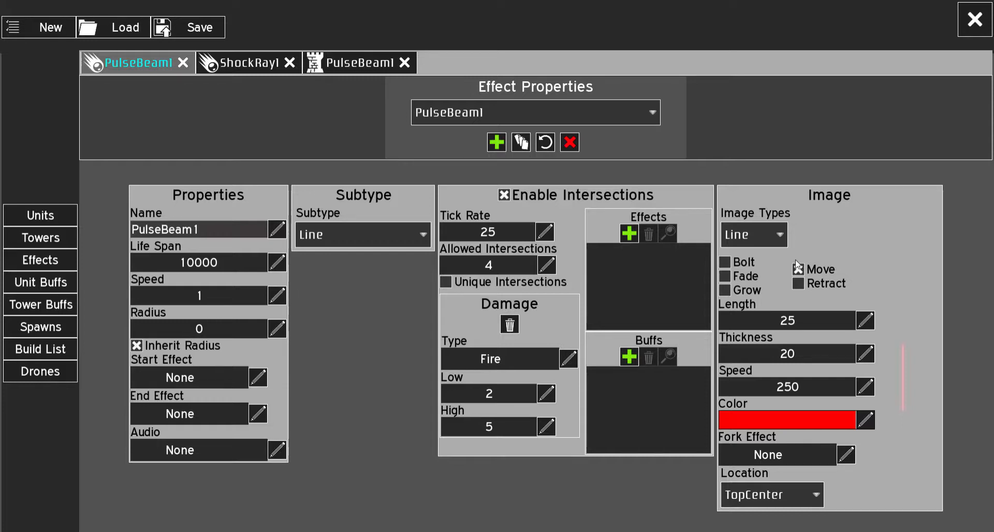
left_click(482, 114)
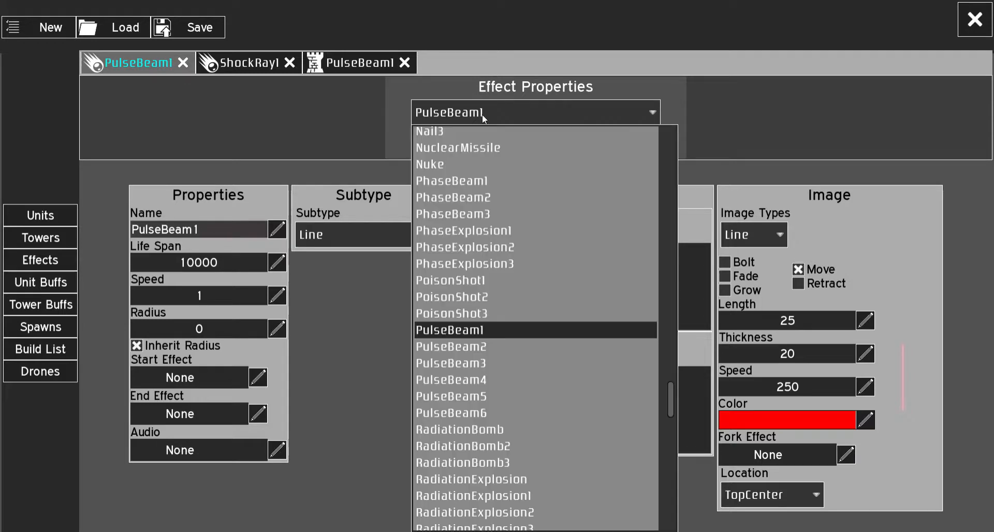
left_click(483, 114)
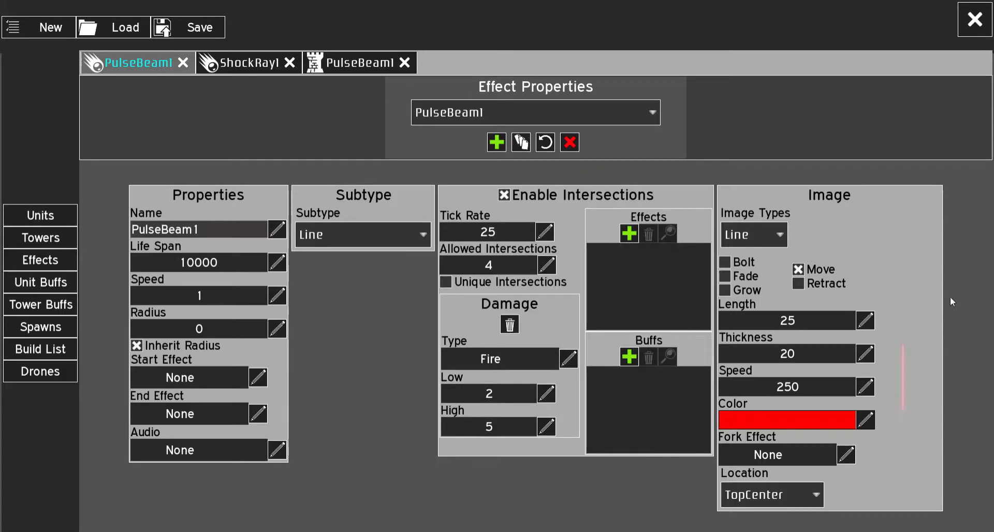
Try the Bolt, Move and Fade options on the PulseBeam1 effect's line image, and check the shots in the PulseBeam1 tower preview
left_click(745, 263)
left_click(824, 274)
left_click(755, 279)
left_click(743, 280)
left_click(360, 62)
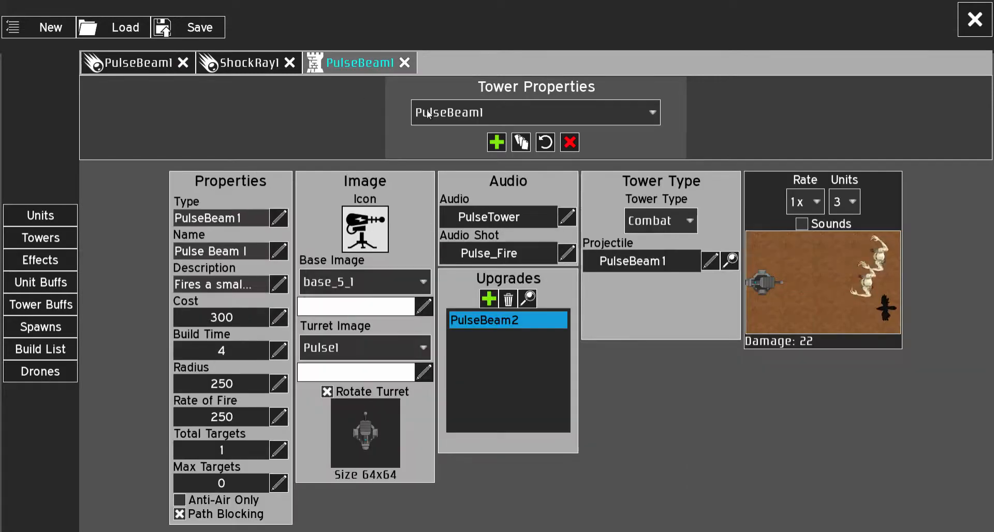
Load the ForkLightning1 tower in place of PulseBeam1 and open its ForkBolt1 projectile effect
left_click(475, 112)
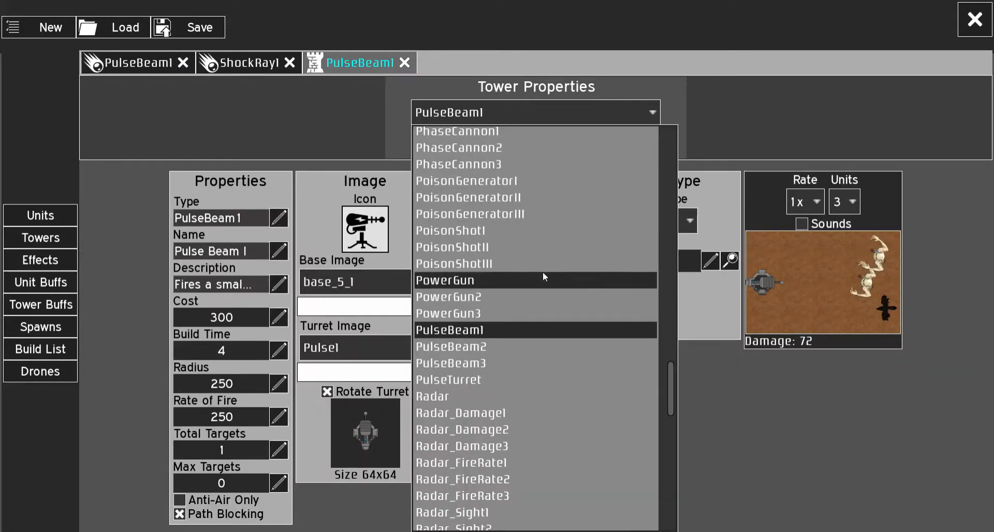
scroll(543, 272, "up", 3)
scroll(551, 272, "up", 10)
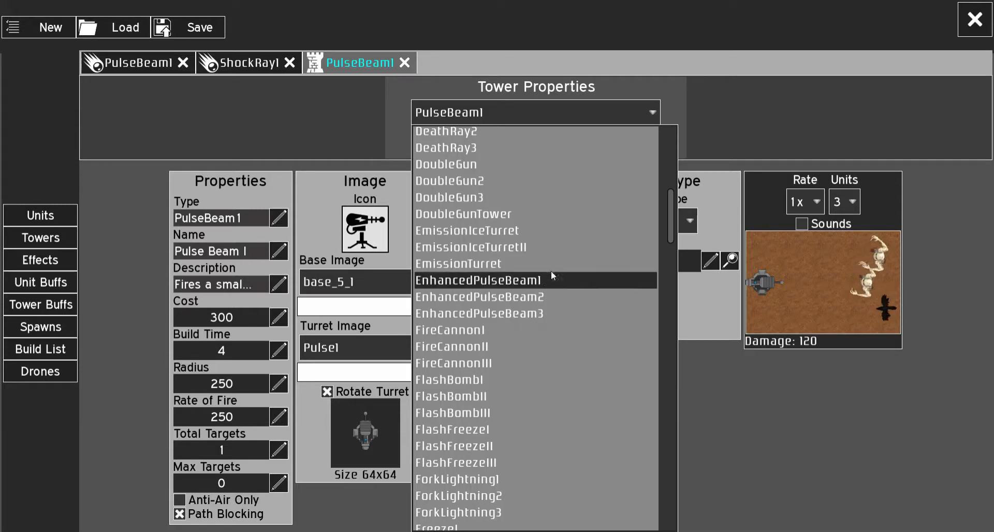
scroll(543, 288, "down", 2)
left_click(527, 388)
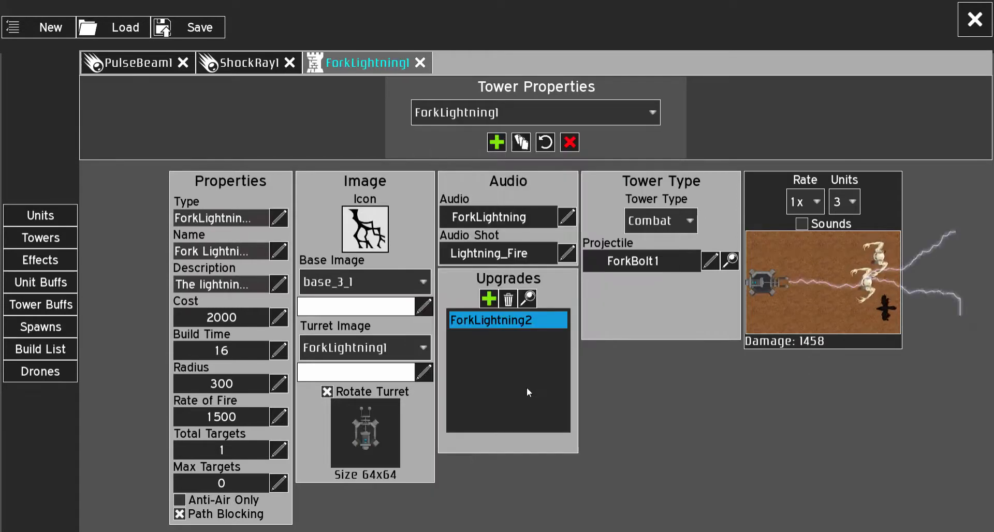
left_click(730, 260)
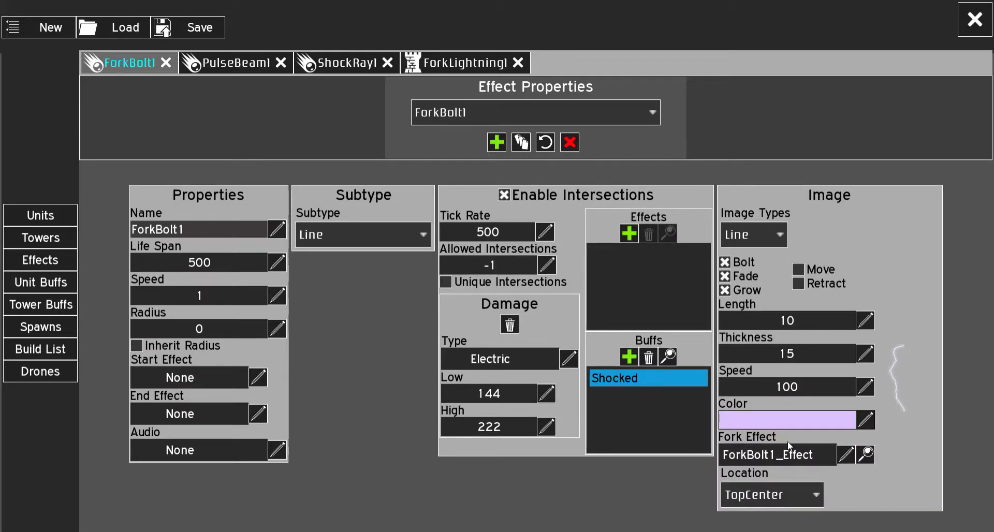
Check the lightning in the ForkLightning1 preview and open ForkBolt1's fork effect, ForkBolt1_Effect
mouse_move(789, 444)
left_click(463, 63)
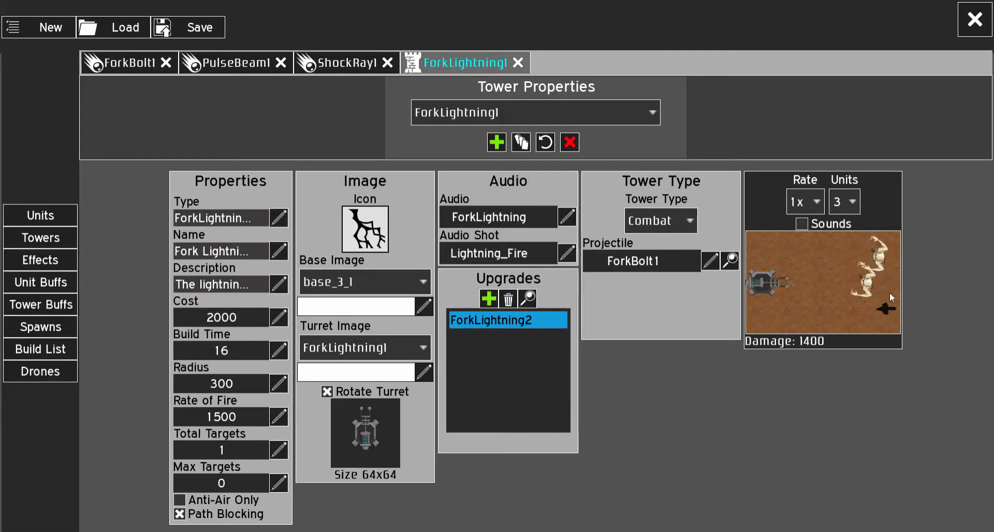
left_click(137, 63)
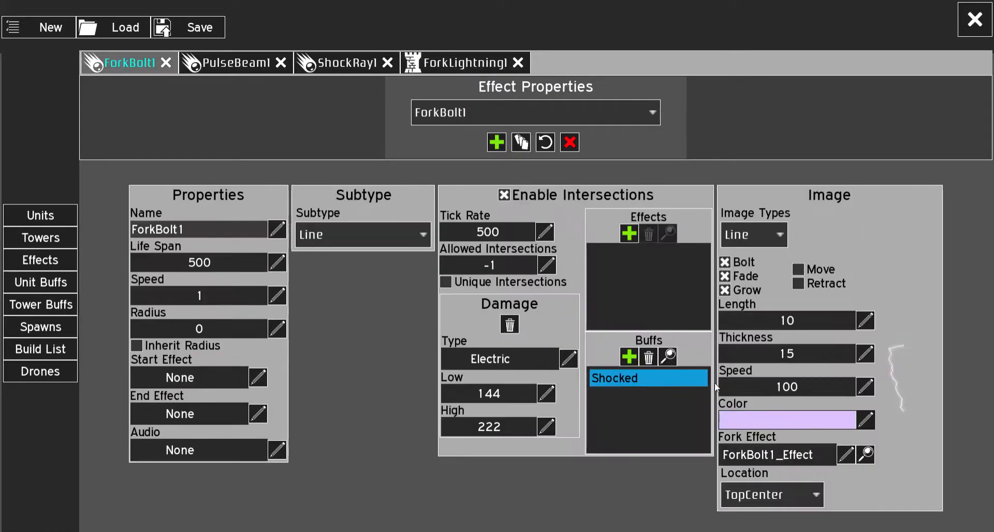
left_click(866, 454)
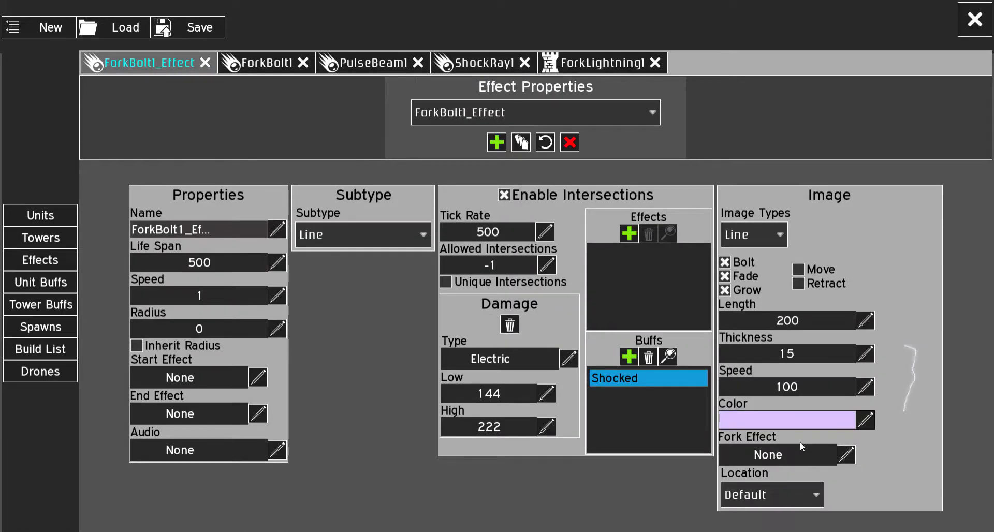
Set the red value of ForkBolt1_Effect's line color to 7 (hex 06c3ff) and check the forks in the ForkLightning1 preview
left_click(865, 420)
left_click_drag(470, 203, 446, 203)
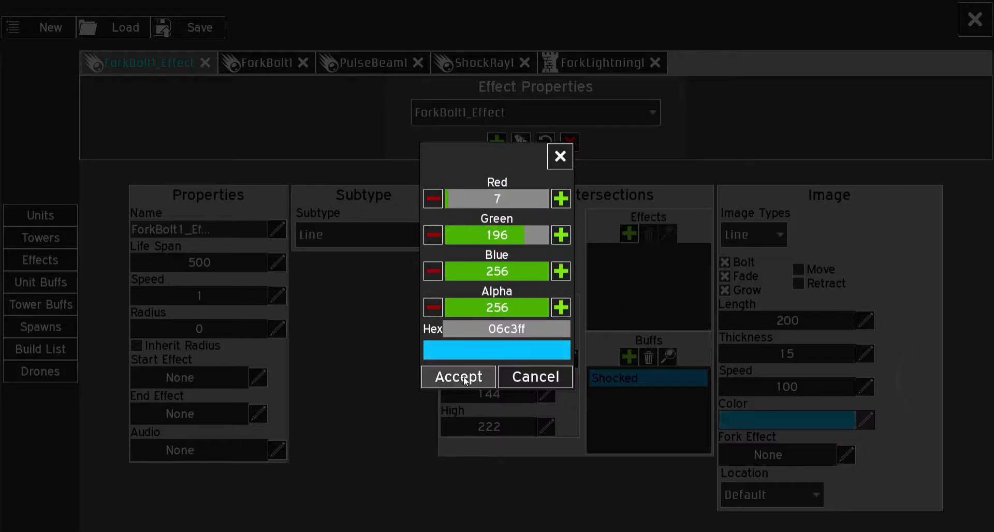
left_click(458, 377)
left_click(602, 64)
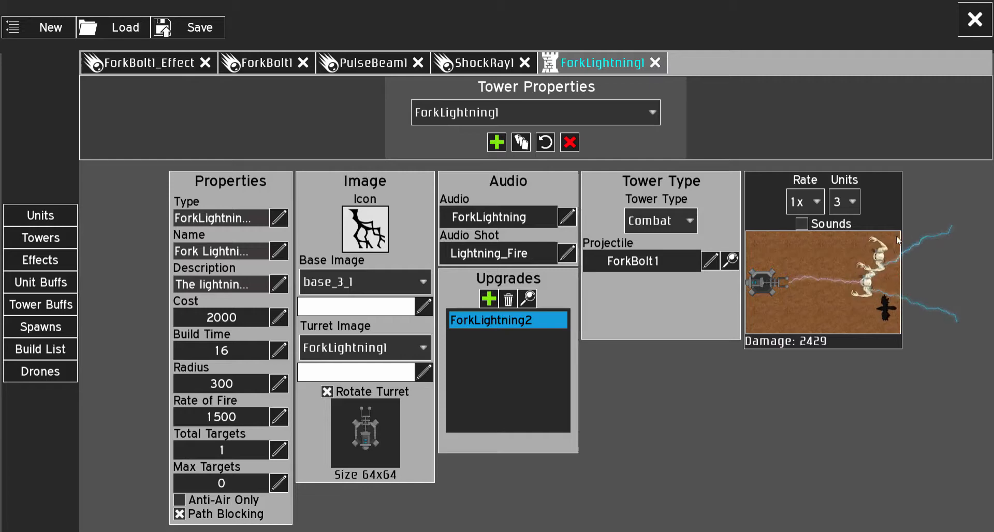
Disable Bolt and Fade on ForkBolt1_Effect's line image, and check the forks in the ForkLightning1 preview
left_click(145, 63)
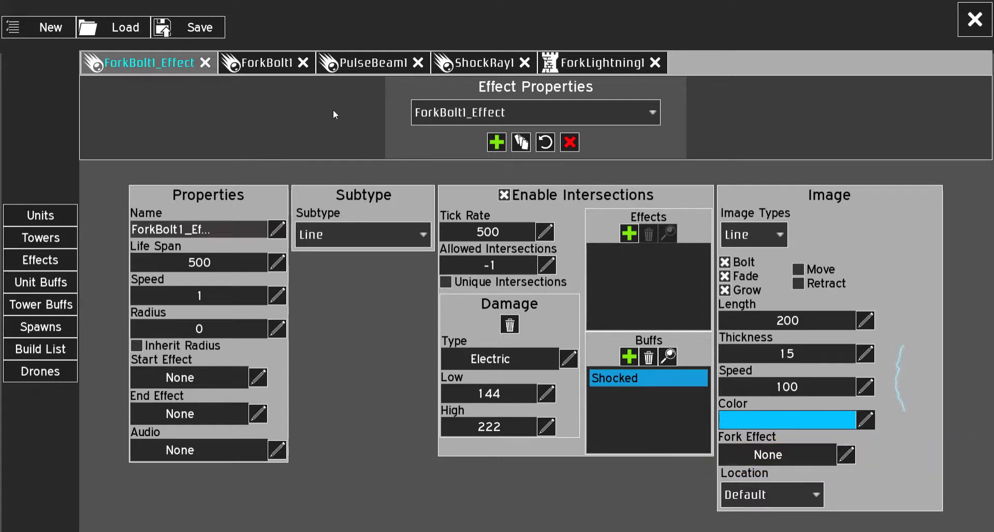
left_click(725, 262)
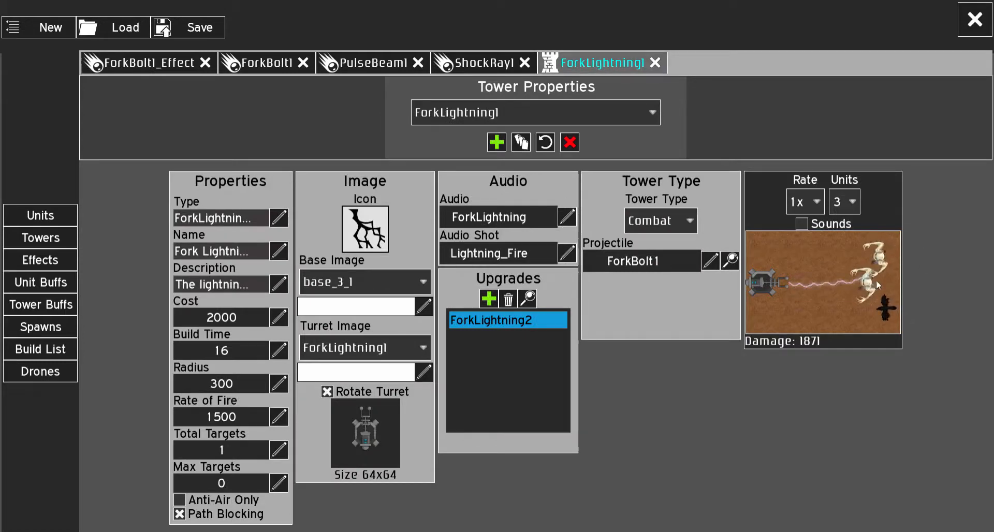
left_click(168, 67)
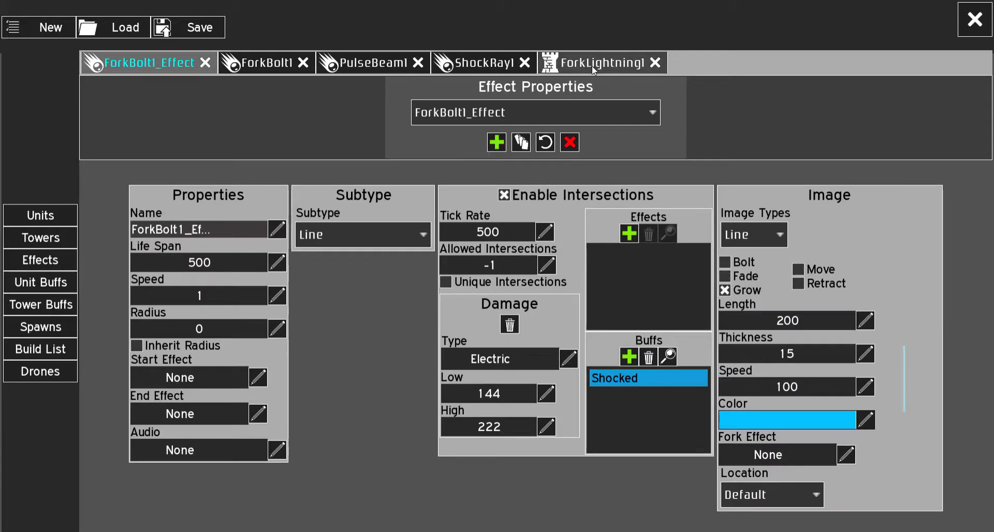
left_click(601, 63)
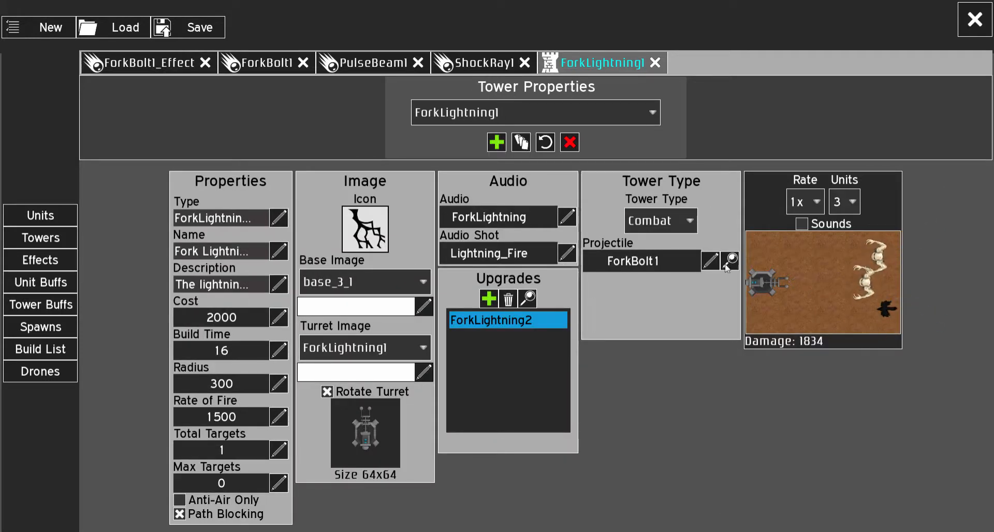
Disable Bolt and Fade on the ForkBolt1 effect's line image, and check the shots in the ForkLightning1 preview
left_click(294, 68)
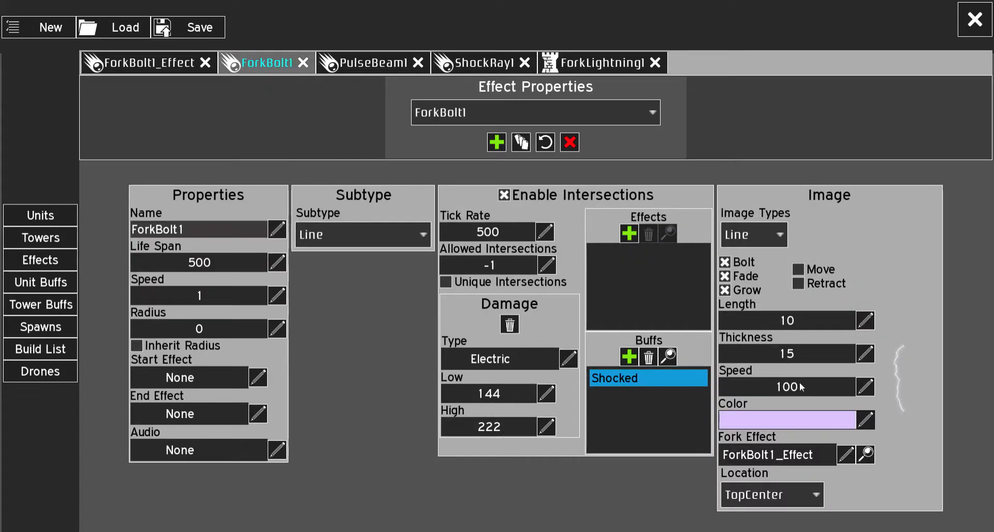
left_click(744, 263)
left_click(749, 279)
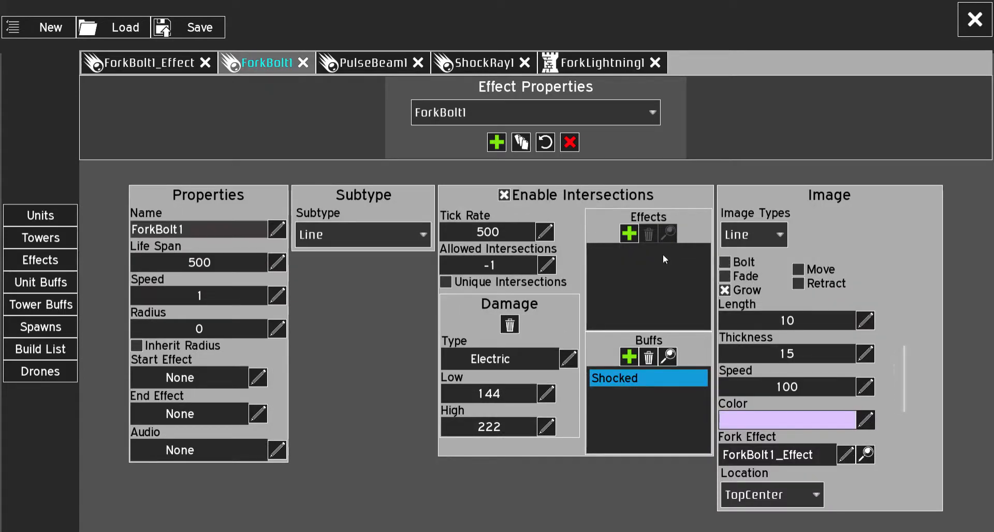
left_click(144, 66)
left_click(610, 62)
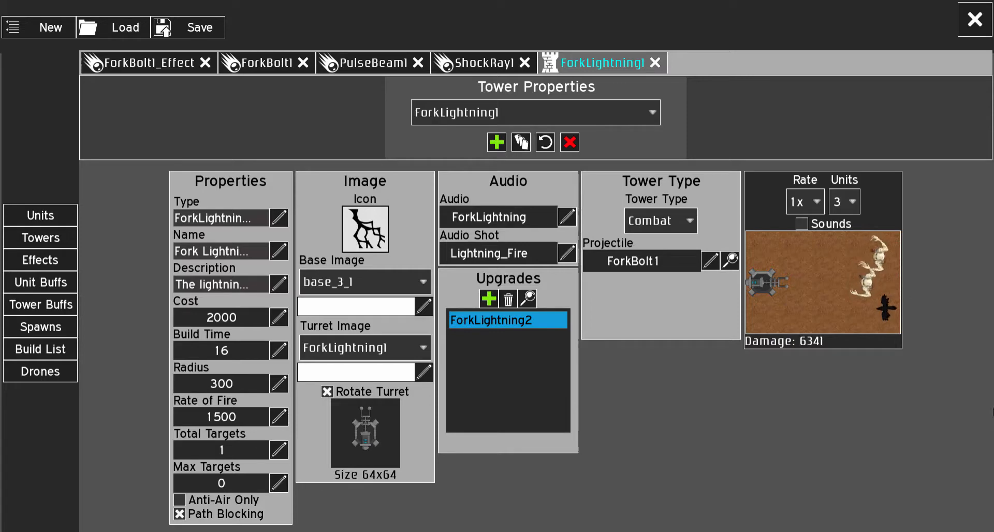
Close the open ForkBolt1_Effect, ForkBolt1, PulseBeam1 and ShockRay1 effects
left_click(141, 65)
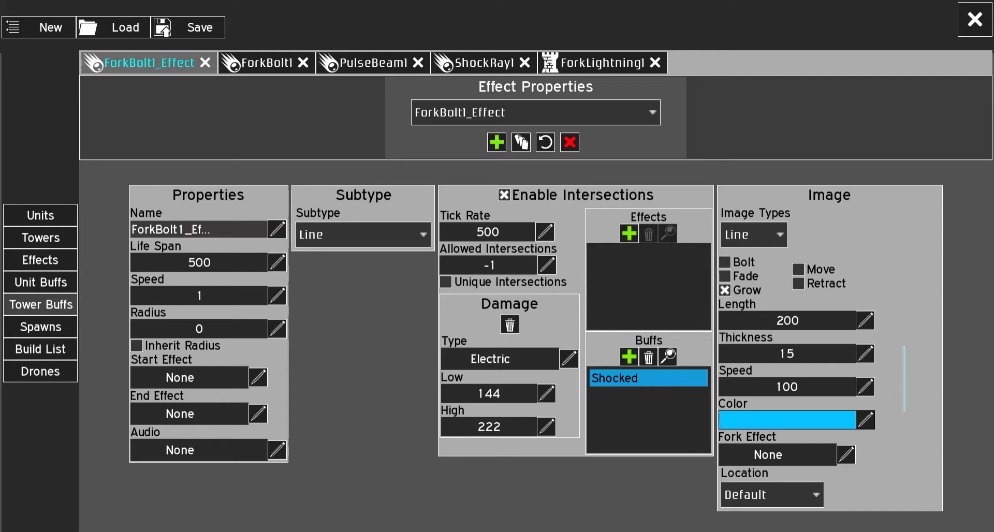
left_click(205, 63)
left_click(165, 63)
left_click(170, 63)
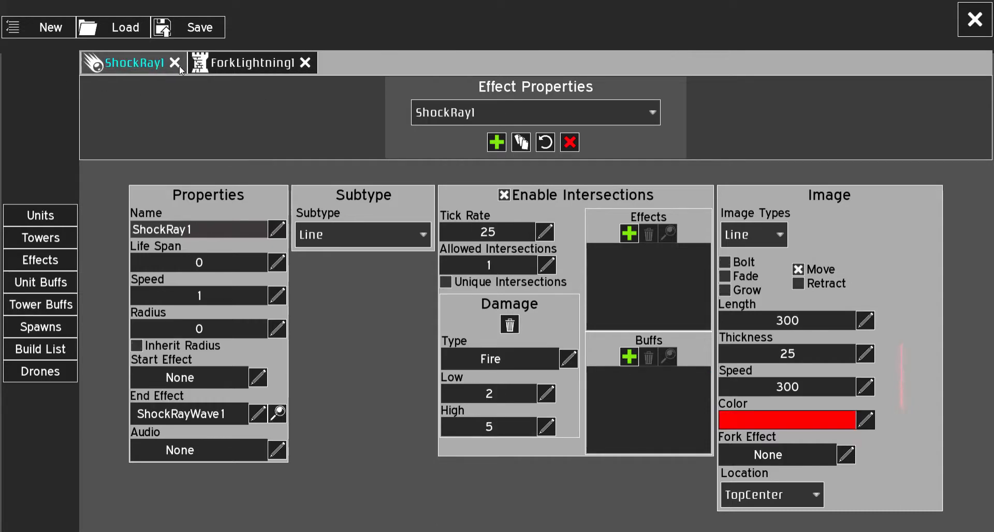
left_click(173, 63)
Load the ChainLightningTurret tower in place of ForkLightning1 and open its ChainBolt projectile effect
left_click(475, 116)
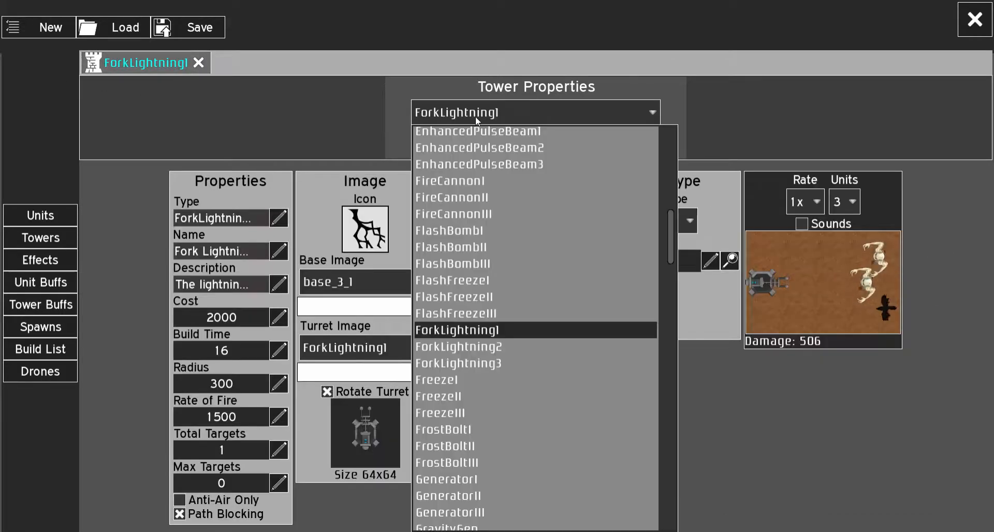
scroll(503, 212, "up", 8)
scroll(504, 212, "up", 1)
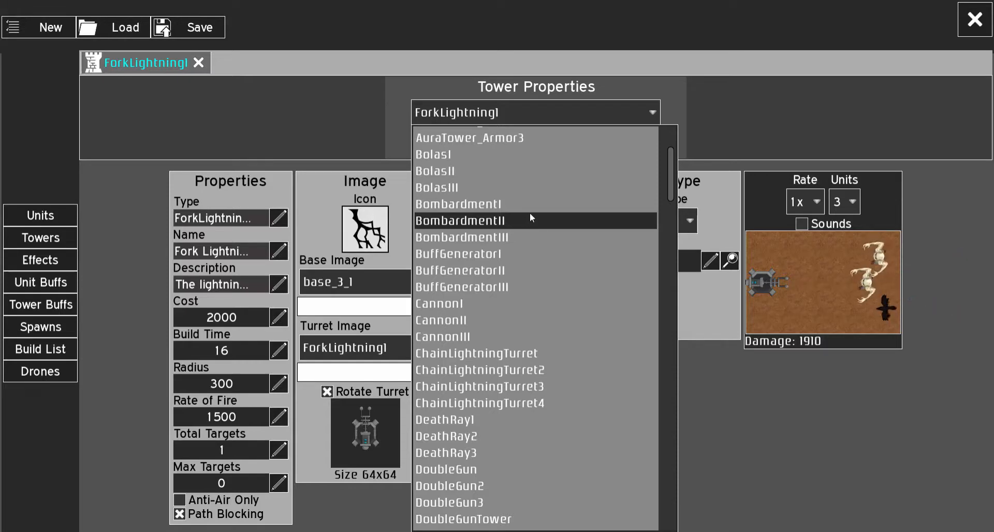
left_click(604, 354)
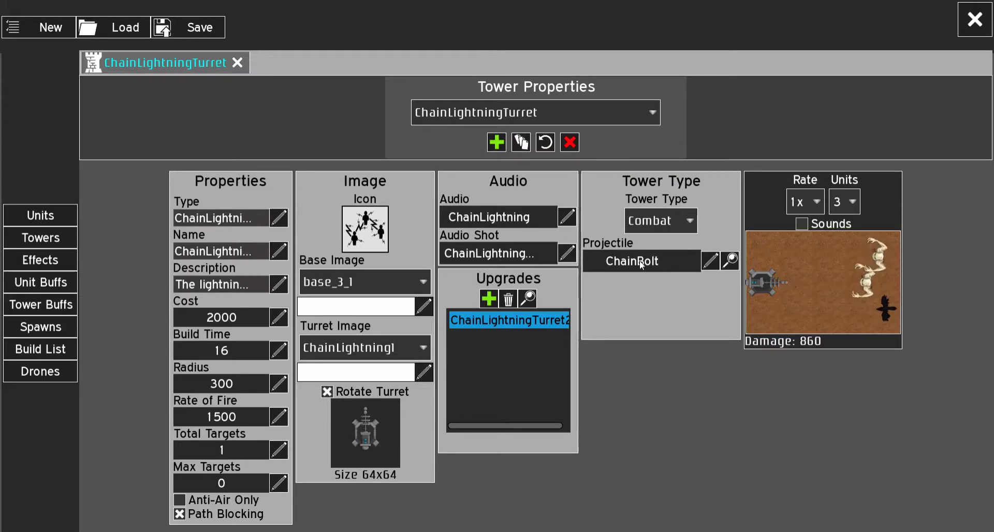
left_click(729, 262)
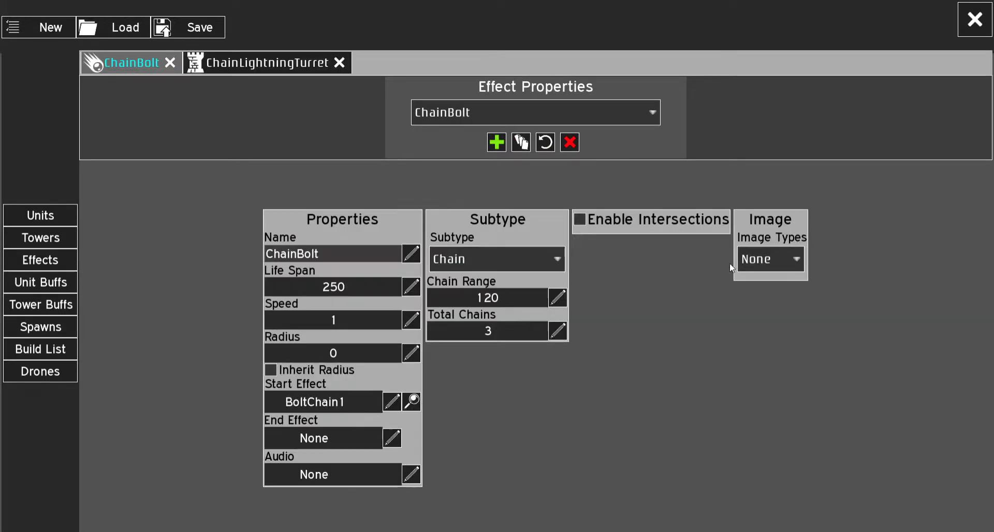
Examine ChainBolt's Chain subtype, chain range and total chains, and compare them with the shots in the ChainLightningTurret preview
left_click(481, 260)
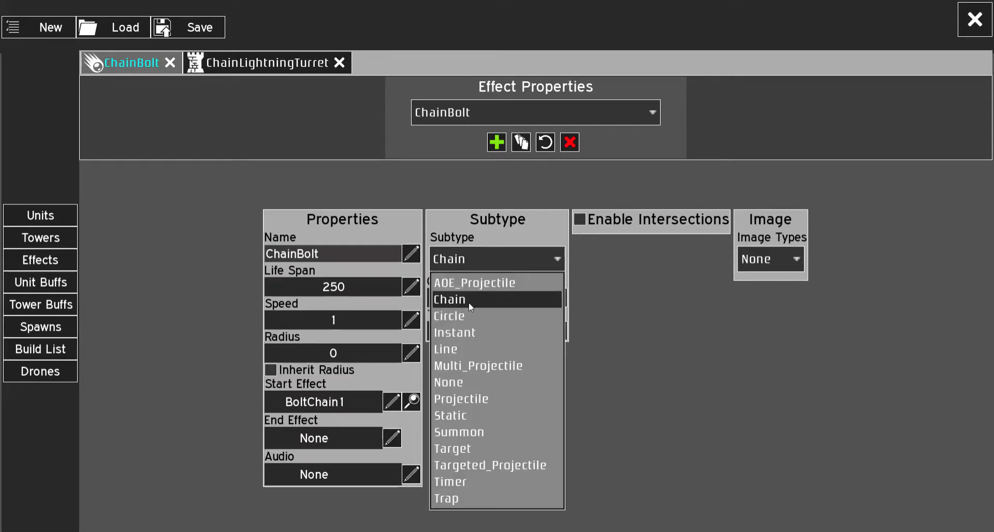
left_click(478, 255)
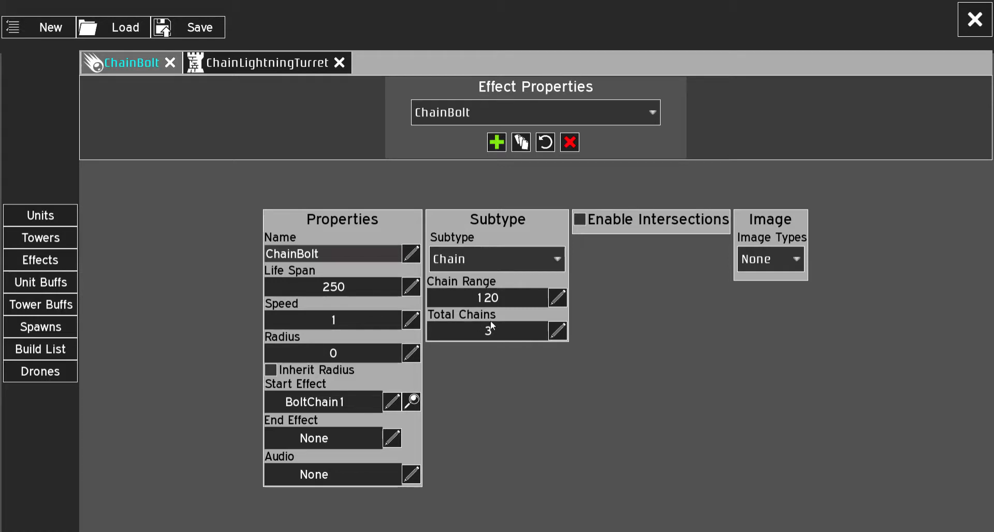
mouse_move(489, 320)
left_click(256, 64)
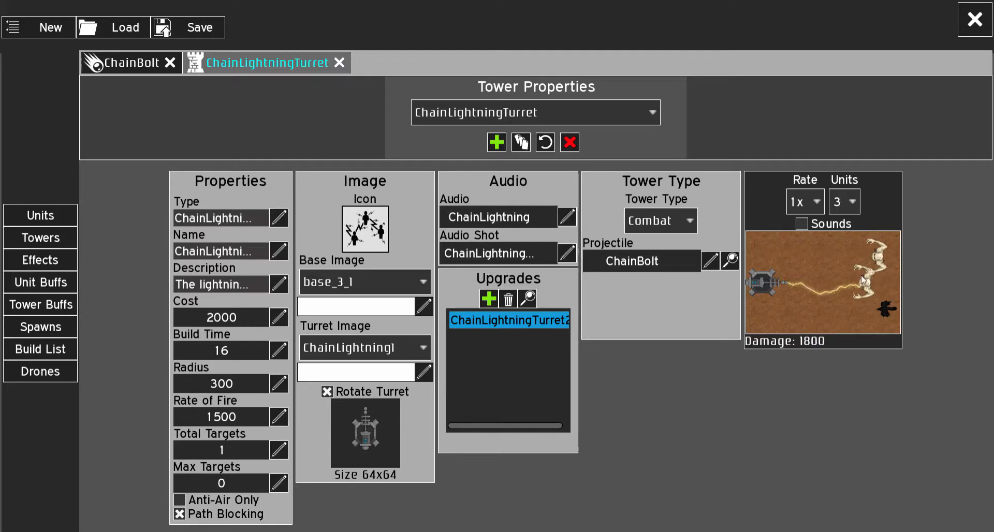
left_click(132, 62)
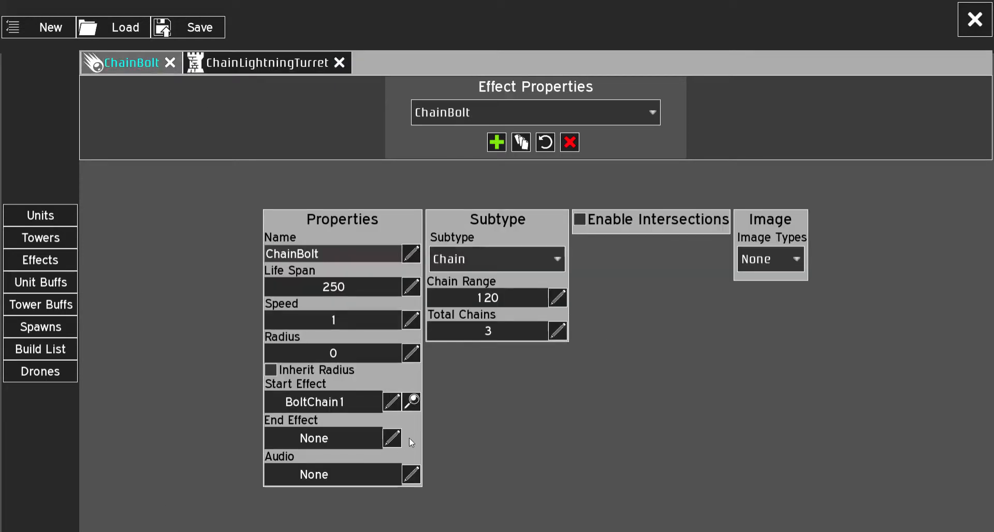
Open ChainBolt's BoltChain1 start effect and load the CannonBallSmall effect in its place
left_click(412, 401)
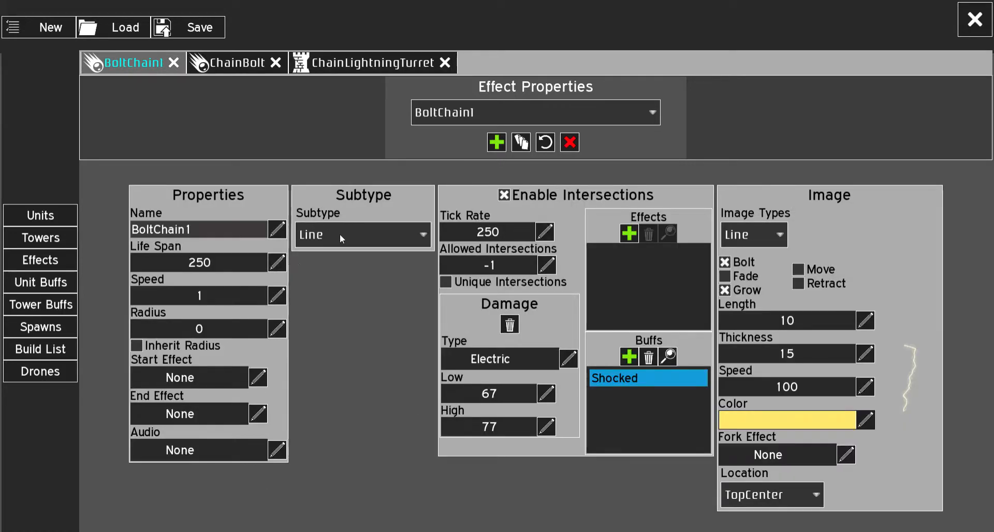
left_click(459, 114)
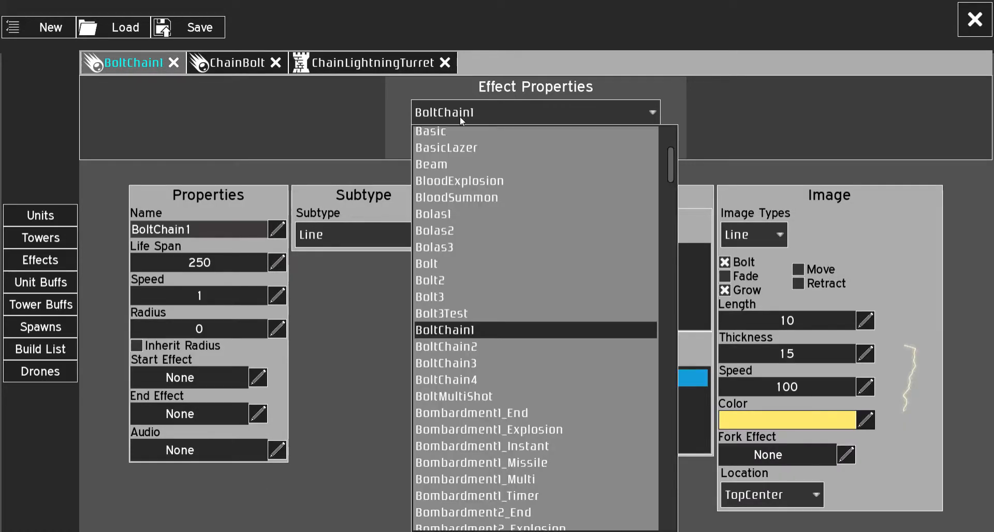
scroll(476, 325, "down", 2)
scroll(477, 326, "down", 10)
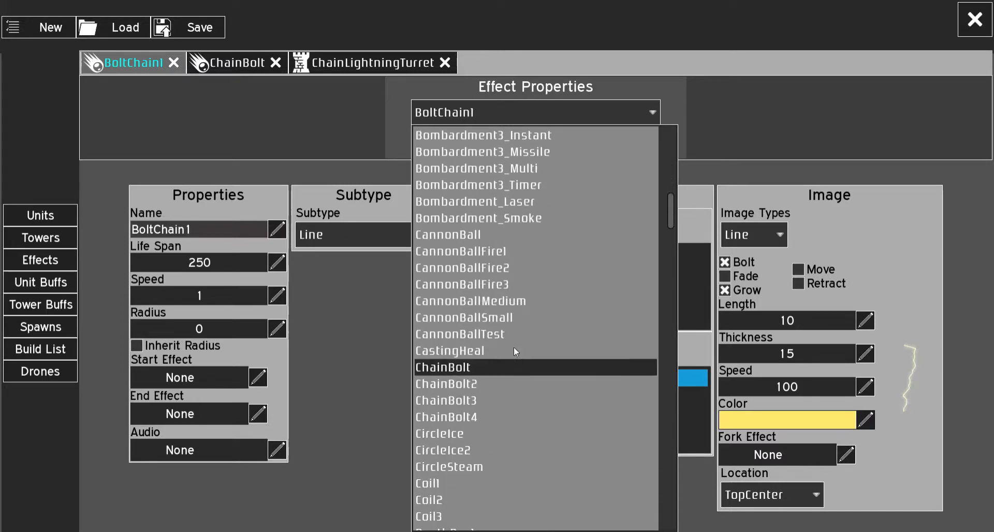
left_click(521, 317)
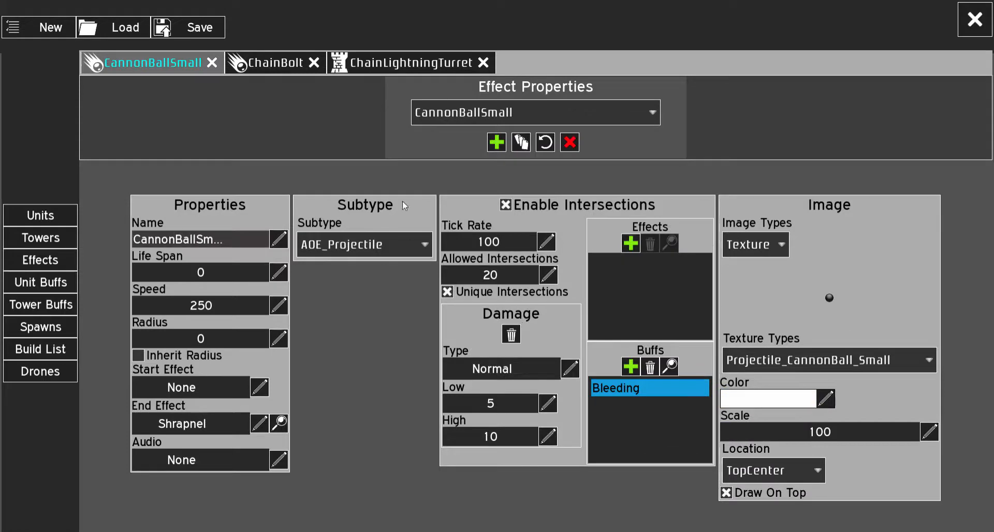
Set ChainBolt's start effect to CannonBallSmall and check the resulting shots in the ChainLightningTurret preview
left_click(391, 67)
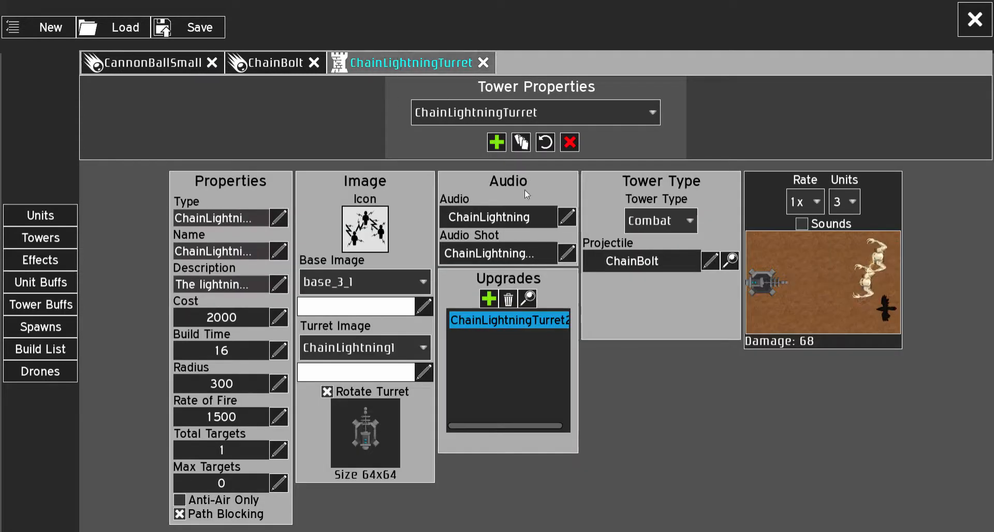
left_click(278, 65)
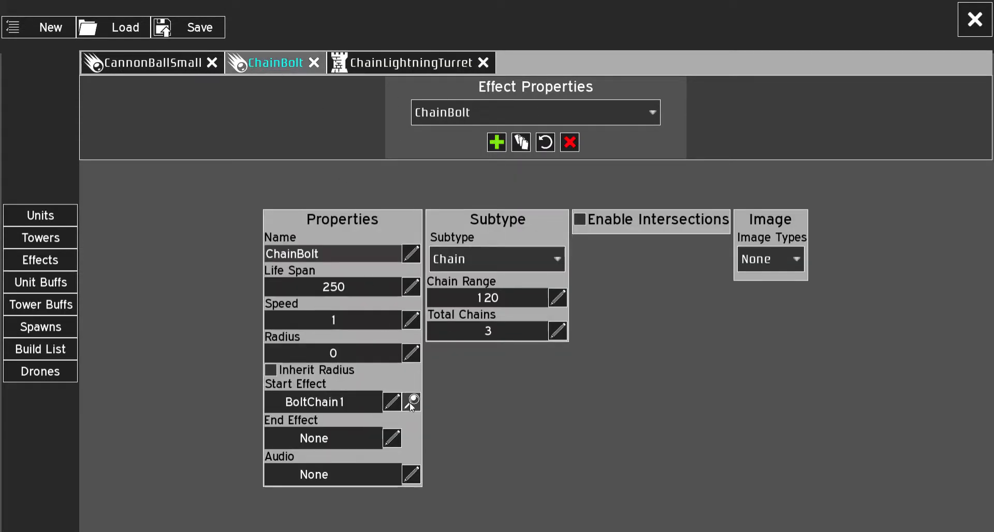
left_click(392, 401)
left_click(460, 275)
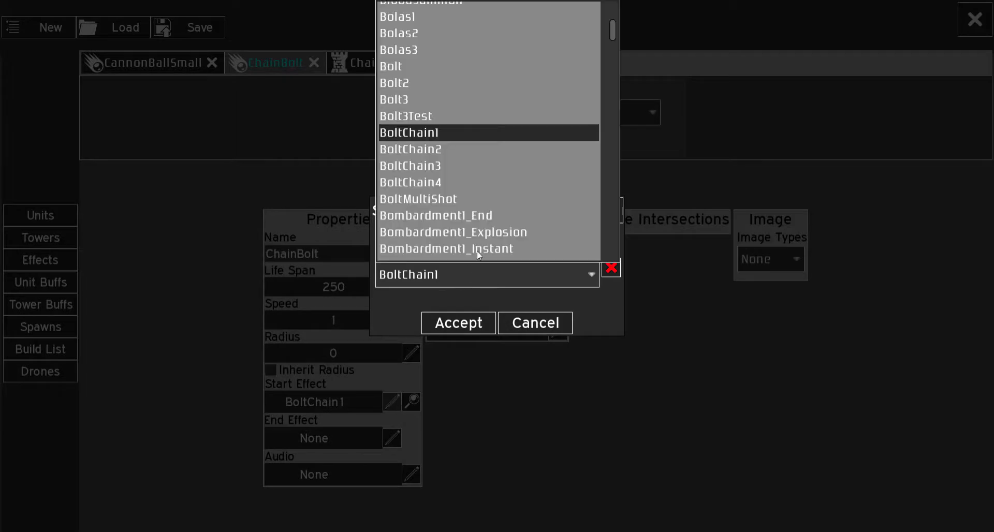
scroll(497, 217, "down", 6)
scroll(502, 215, "down", 3)
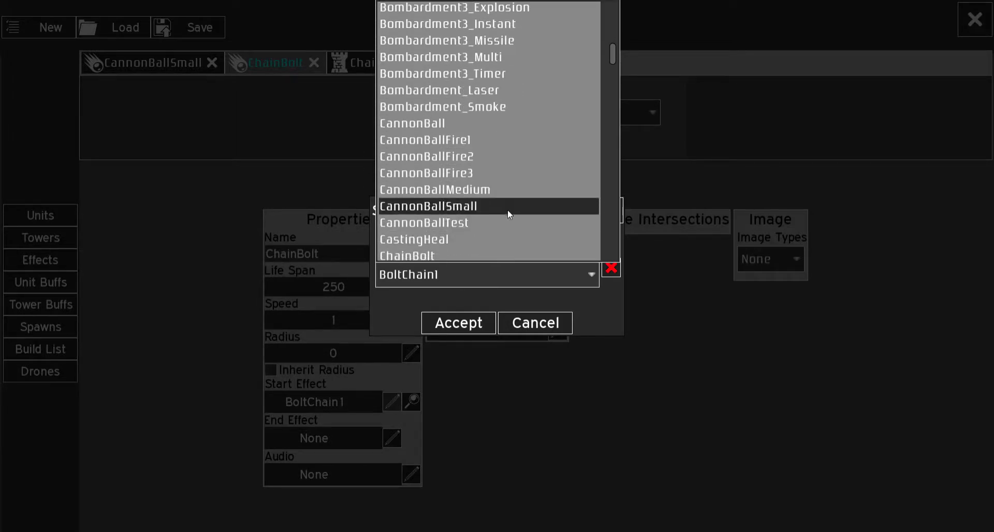
left_click(506, 208)
left_click(468, 325)
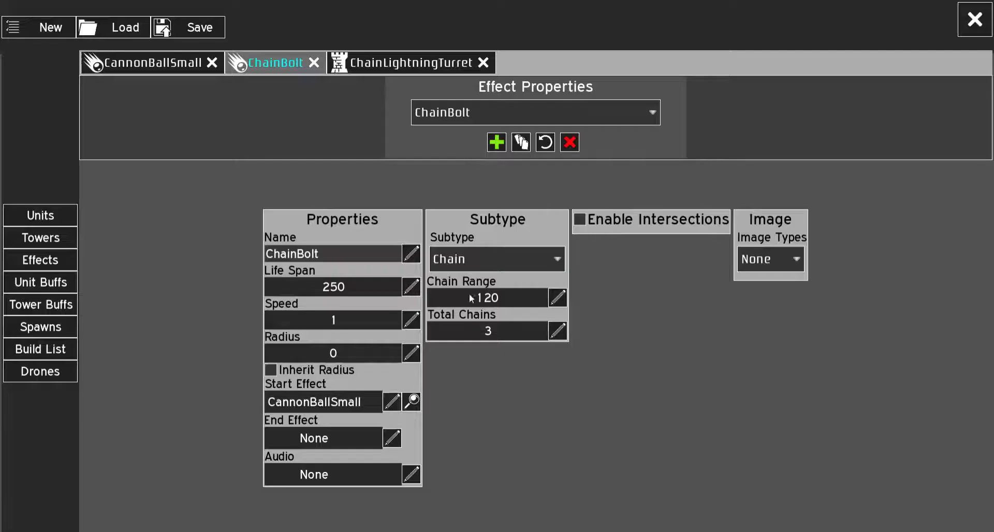
left_click(412, 62)
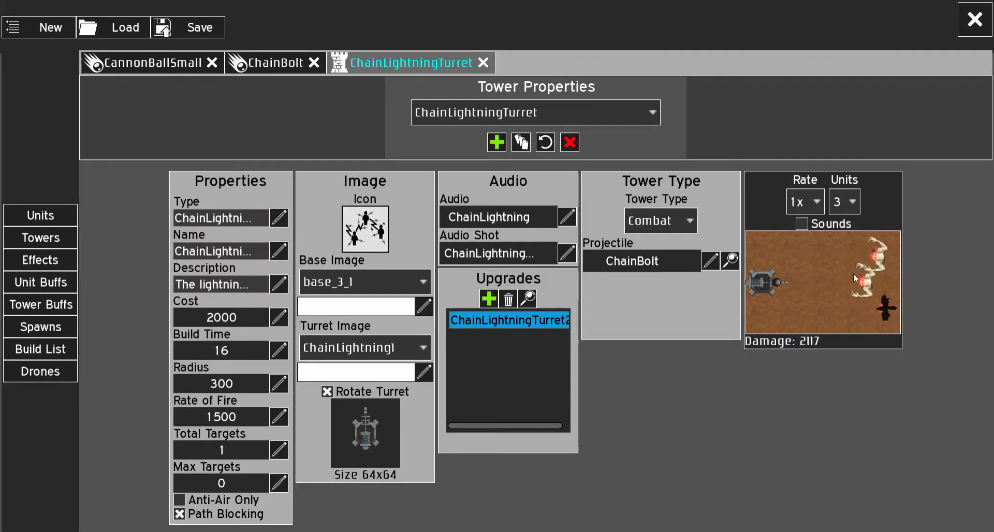
left_click(168, 69)
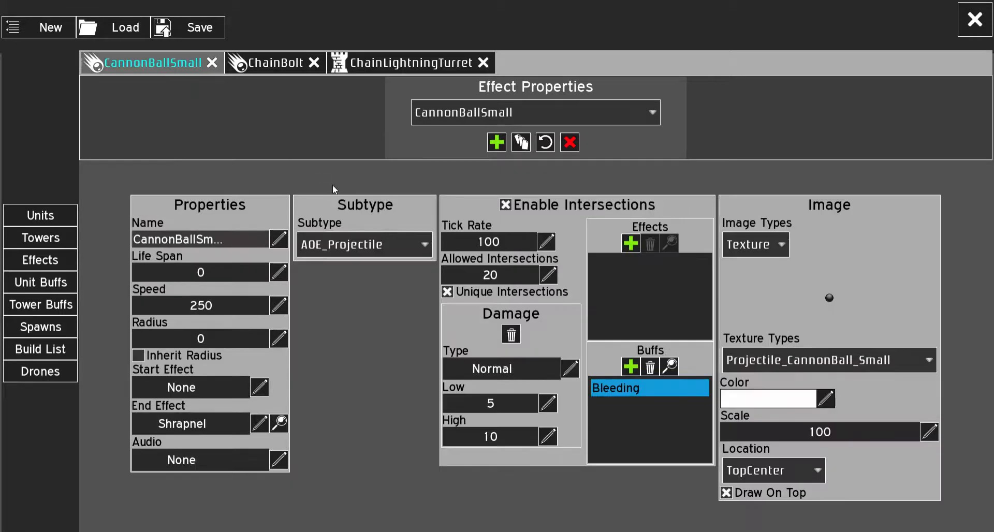
Set ChainBolt's start effect to GunI
left_click(281, 71)
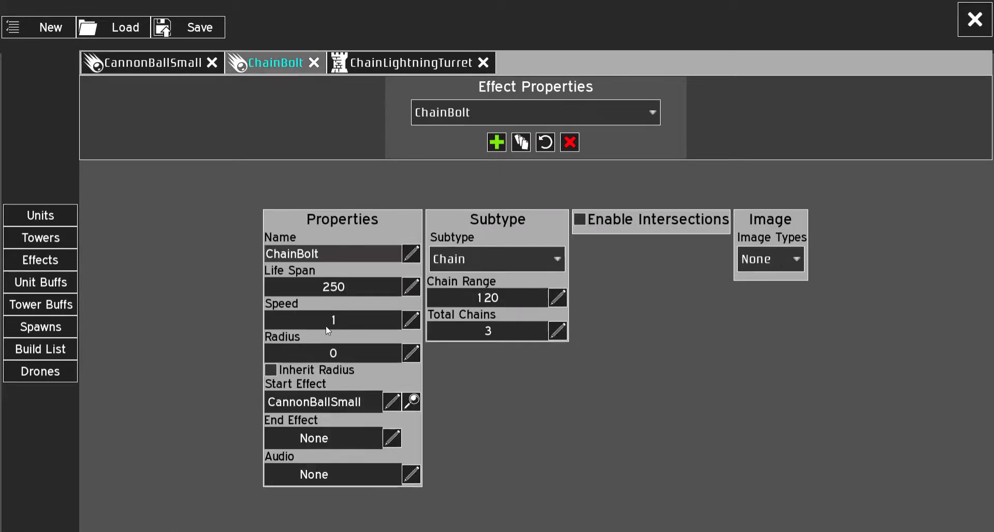
left_click(392, 402)
left_click(482, 282)
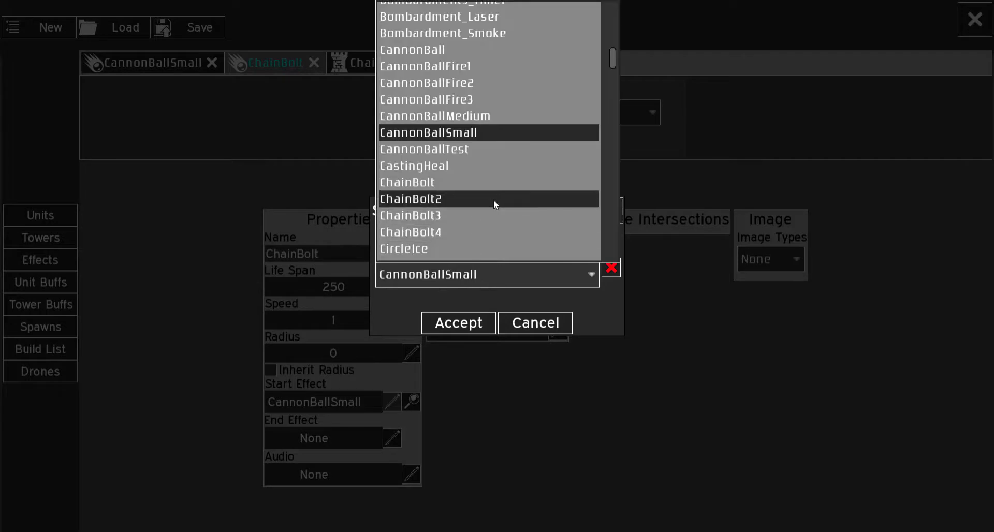
scroll(493, 202, "down", 2)
scroll(508, 206, "down", 7)
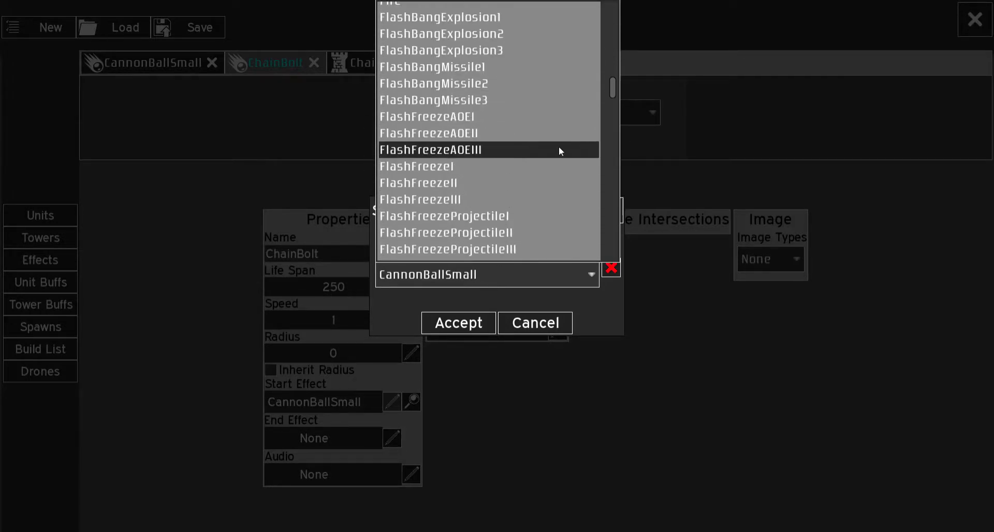
scroll(558, 147, "down", 5)
left_click(514, 184)
left_click(481, 323)
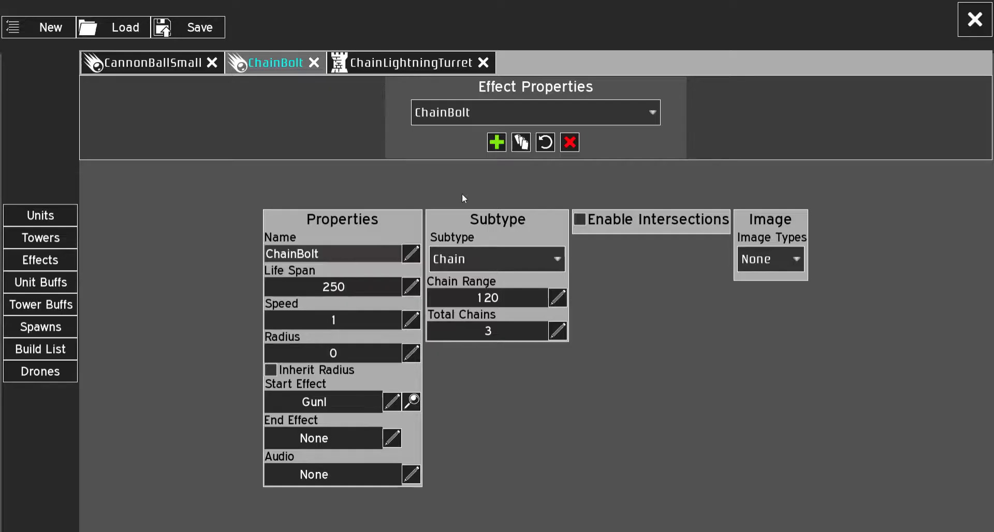
Compare the gun shots in the ChainLightningTurret preview with ChainBolt's Chain subtype settings
left_click(411, 63)
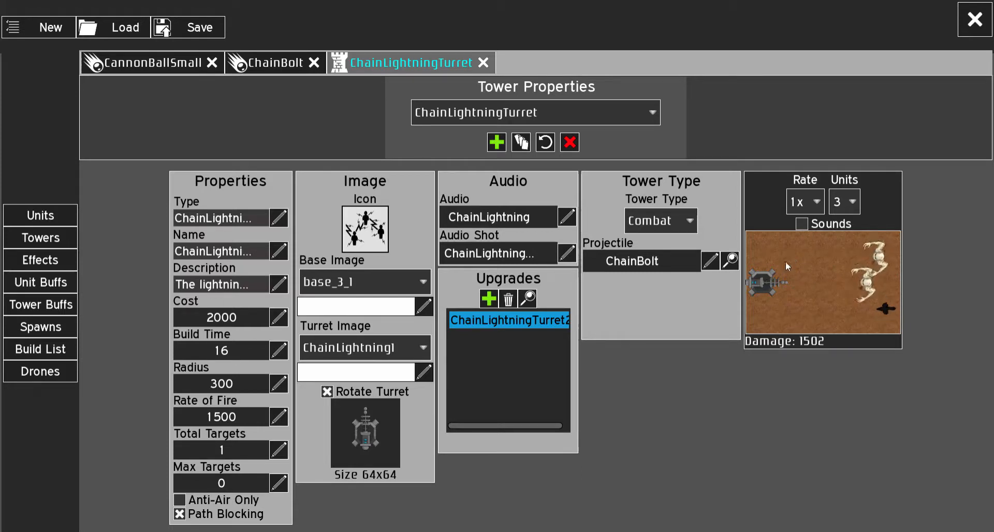
left_click(269, 65)
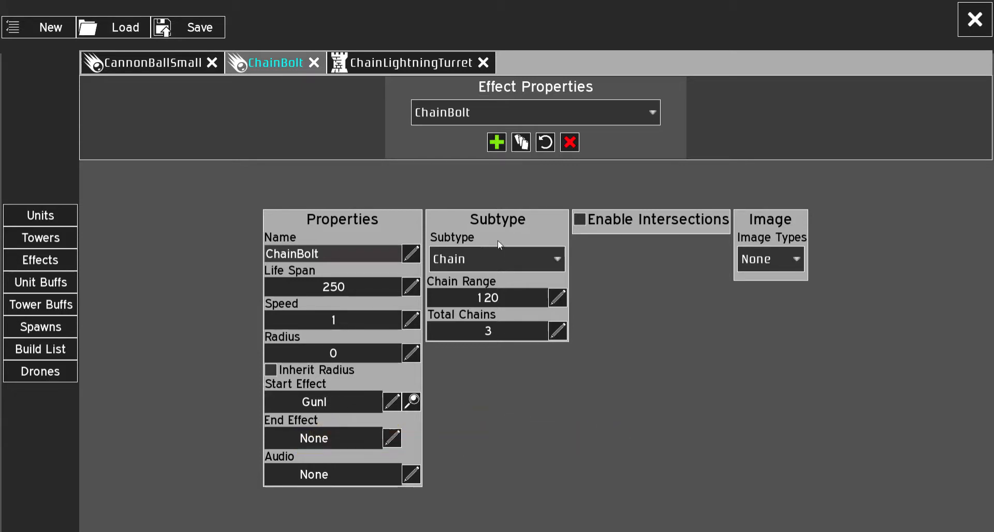
left_click(394, 62)
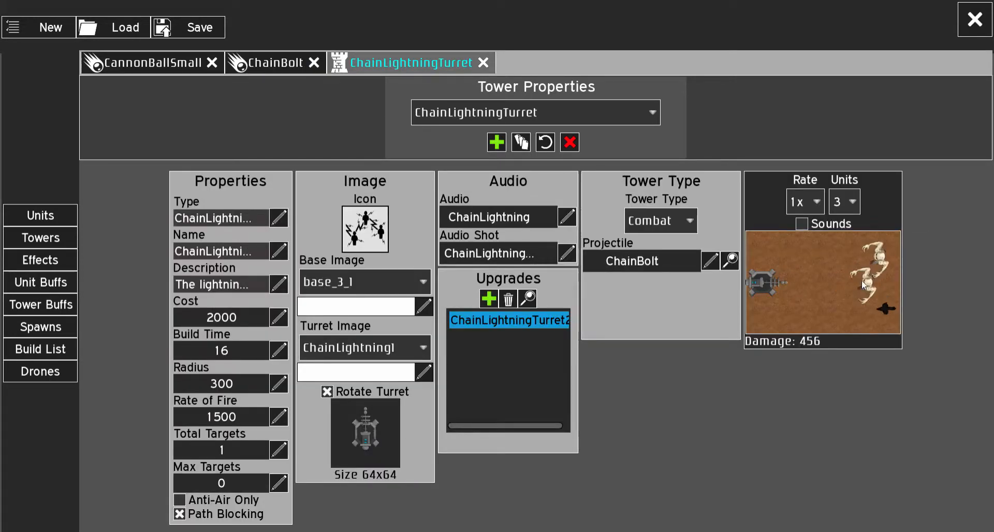
left_click(274, 63)
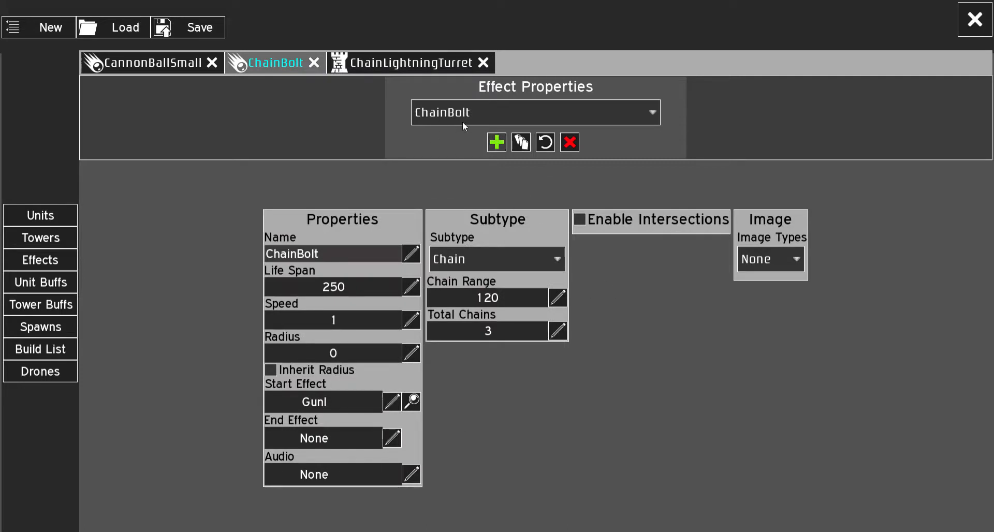
left_click(442, 121)
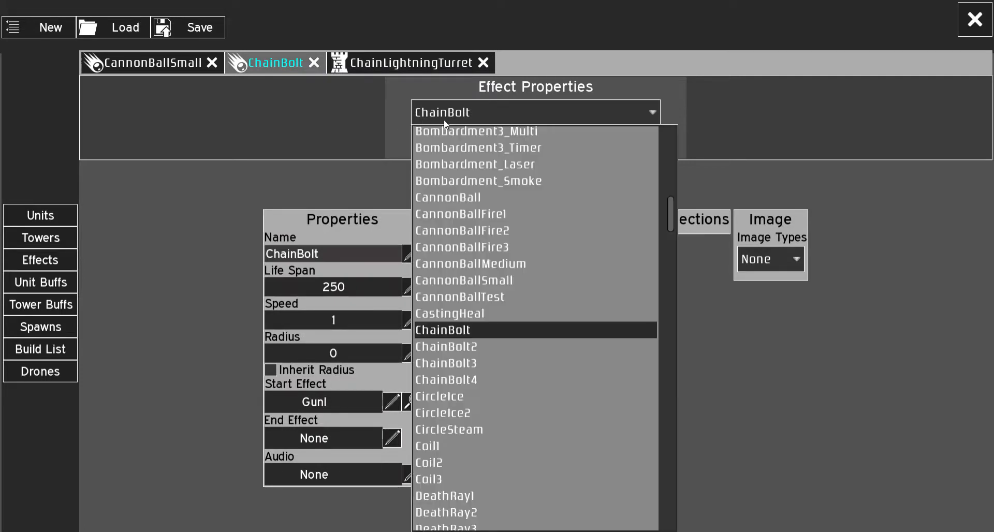
left_click(766, 388)
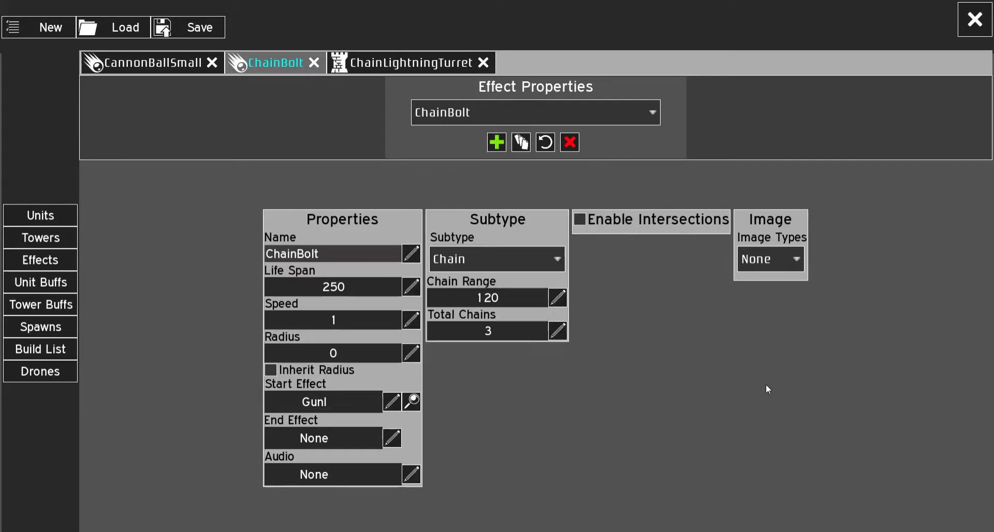
Close the CannonBallSmall and ChainBolt effects, leaving the ChainLightningTurret tower open
left_click(178, 70)
left_click(212, 64)
left_click(170, 64)
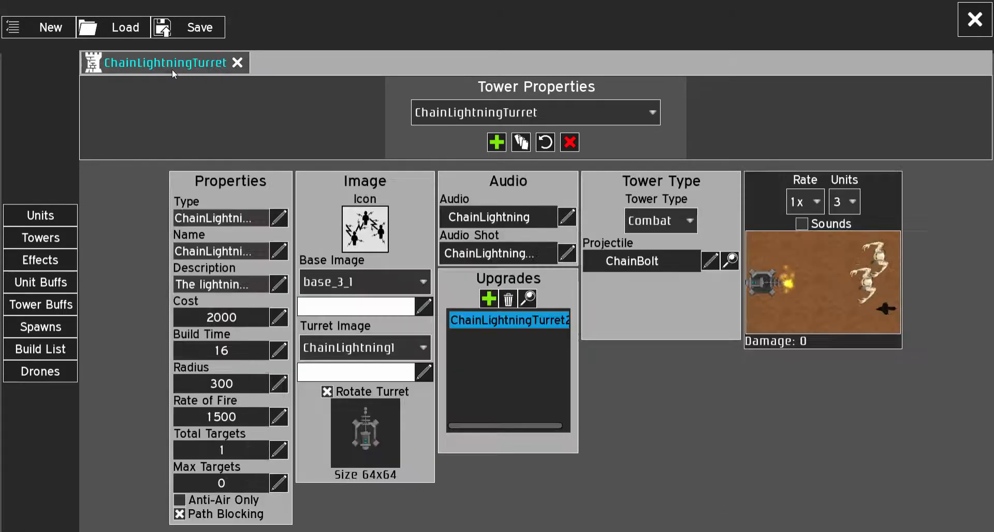
Load the StickyBombsI tower in place of ChainLightningTurret and open its multishot projectile effect
left_click(447, 117)
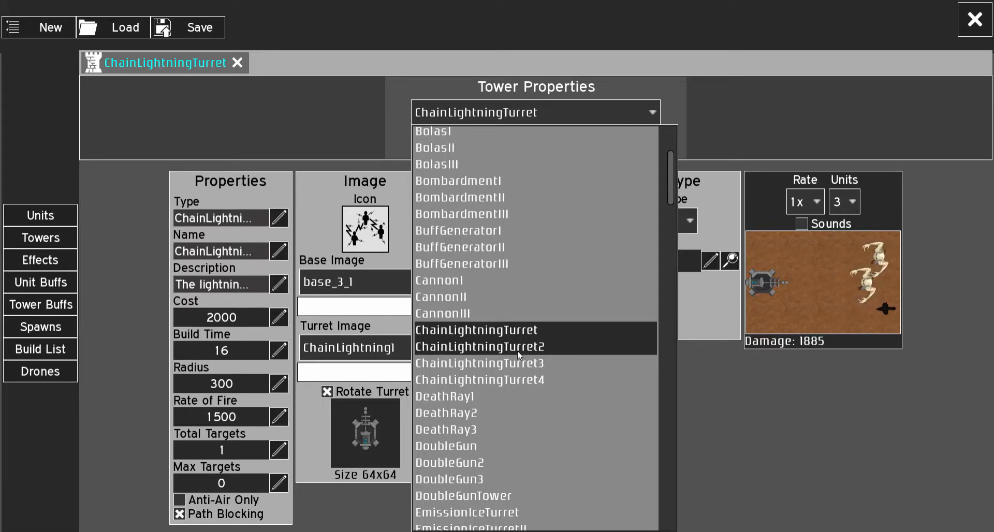
scroll(517, 350, "down", 15)
scroll(548, 349, "down", 15)
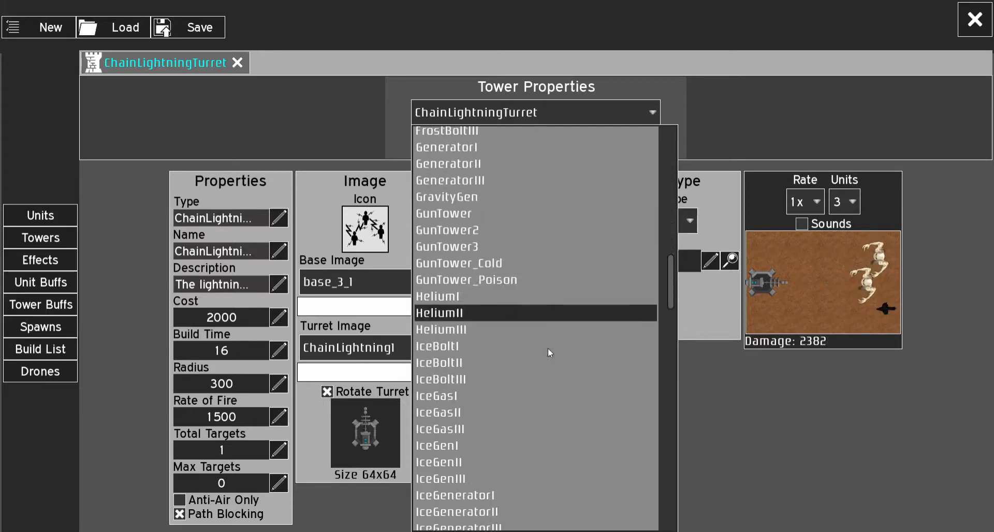
scroll(554, 350, "down", 15)
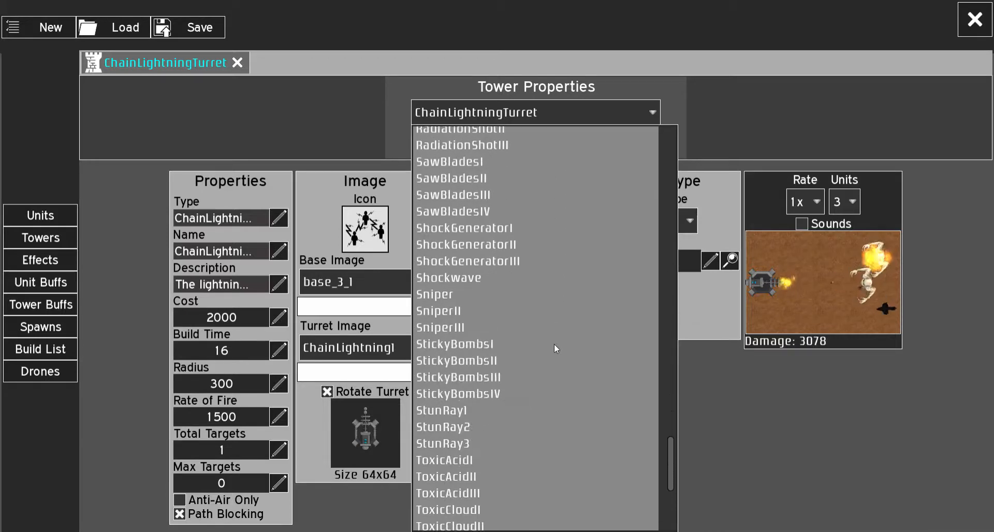
scroll(553, 349, "down", 2)
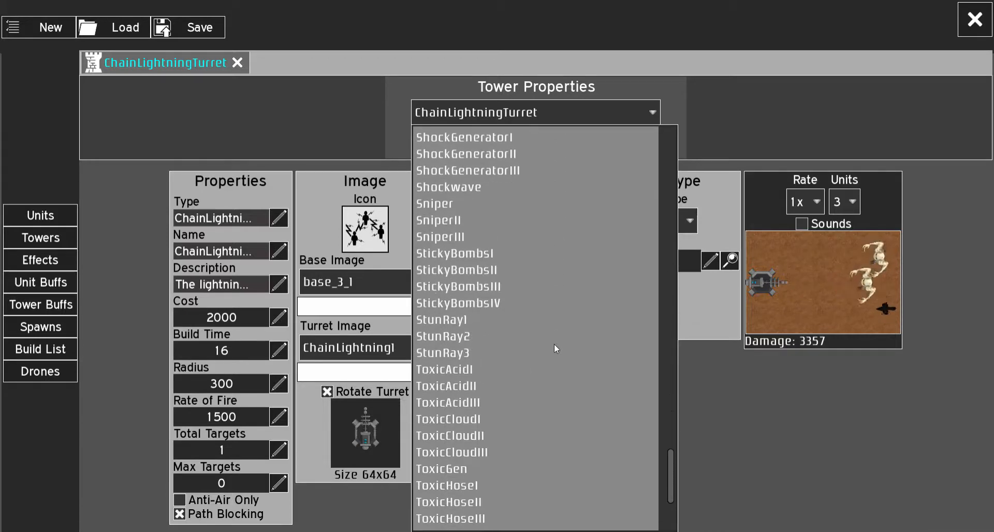
left_click(550, 253)
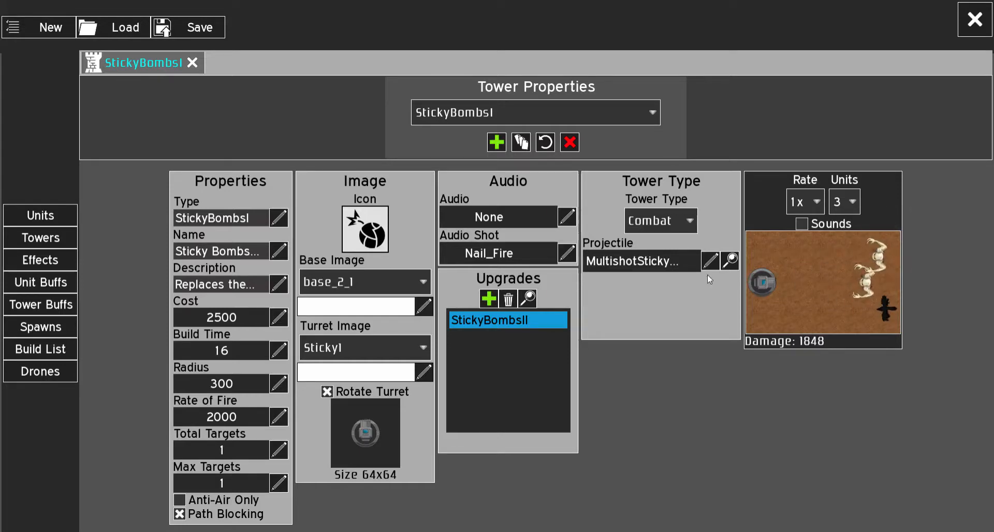
left_click(729, 261)
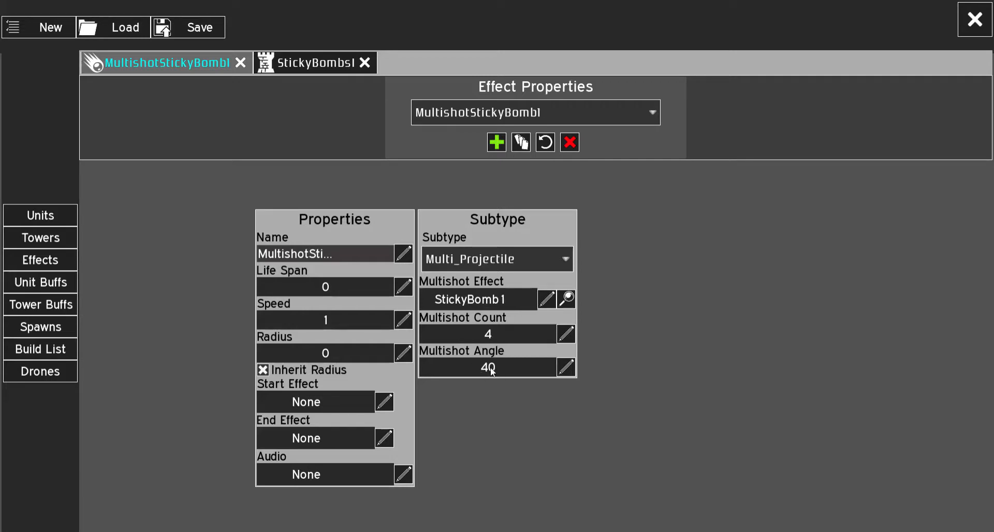
Set the sticky bomb projectile's multishot count to 8 and check the spread in the StickyBombsI preview
left_click(316, 63)
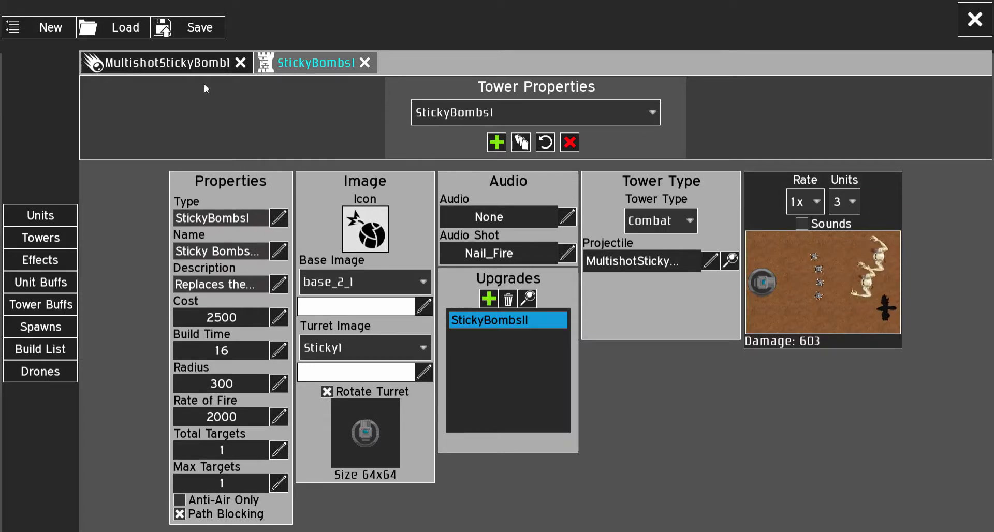
left_click(193, 66)
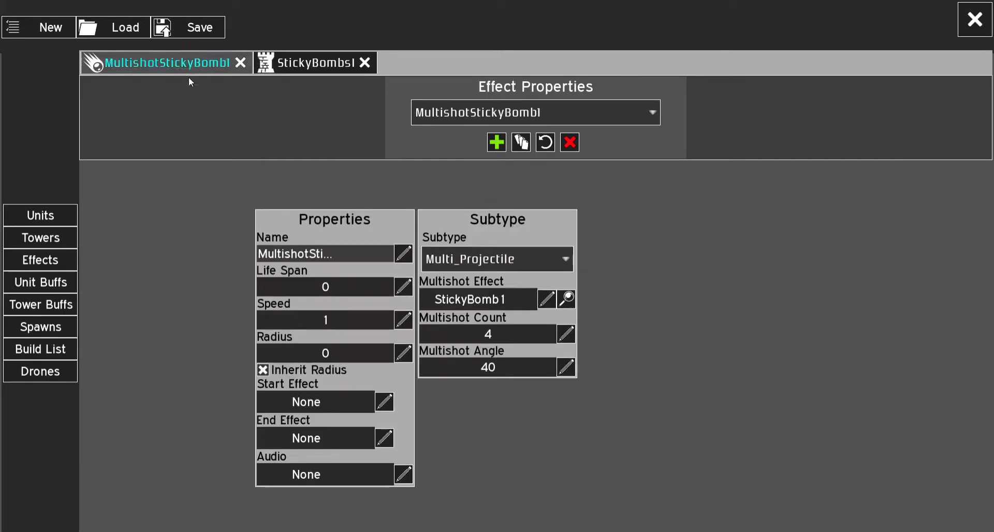
left_click(566, 335)
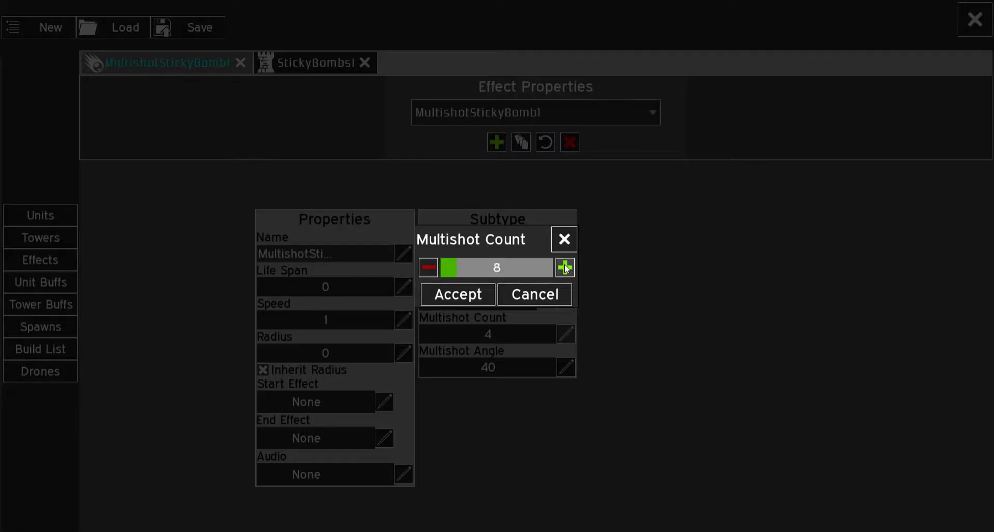
left_click(458, 294)
left_click(316, 63)
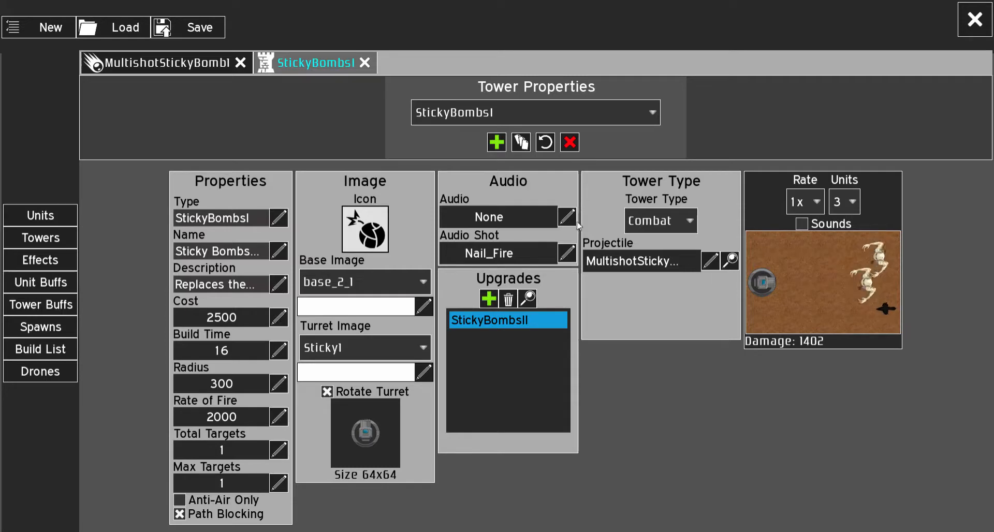
Load the StickyBombsIV tower, close the previous multishot effect and open the tower's MultishotStickyBombUltimate projectile
left_click(462, 113)
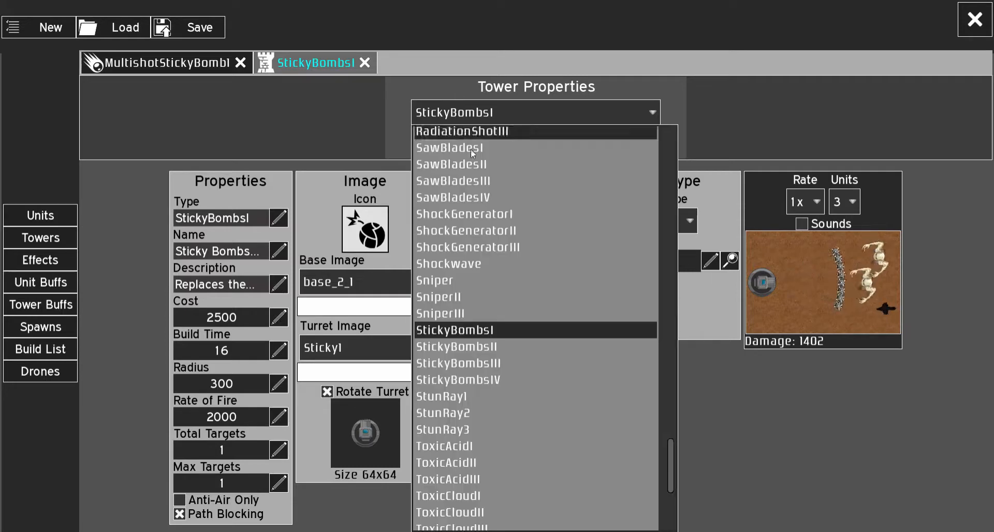
left_click(524, 379)
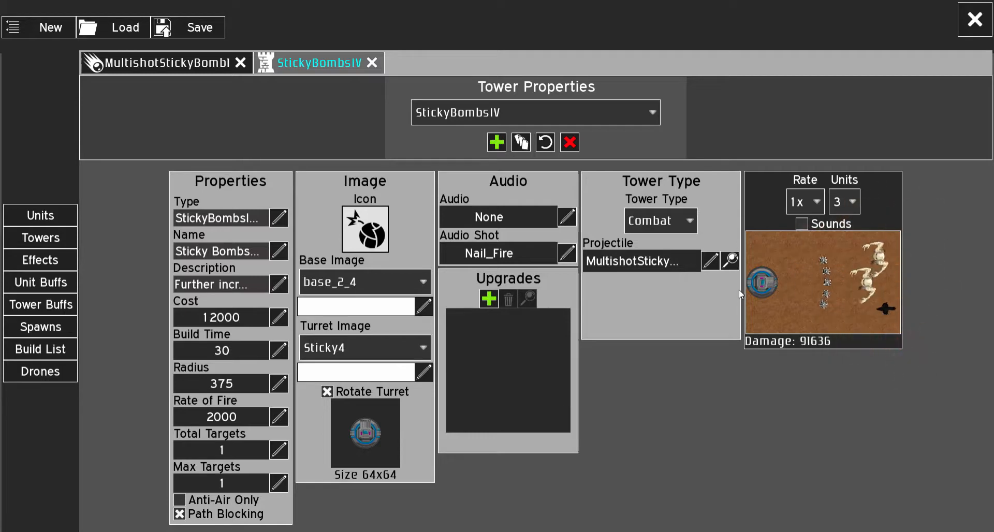
left_click(233, 62)
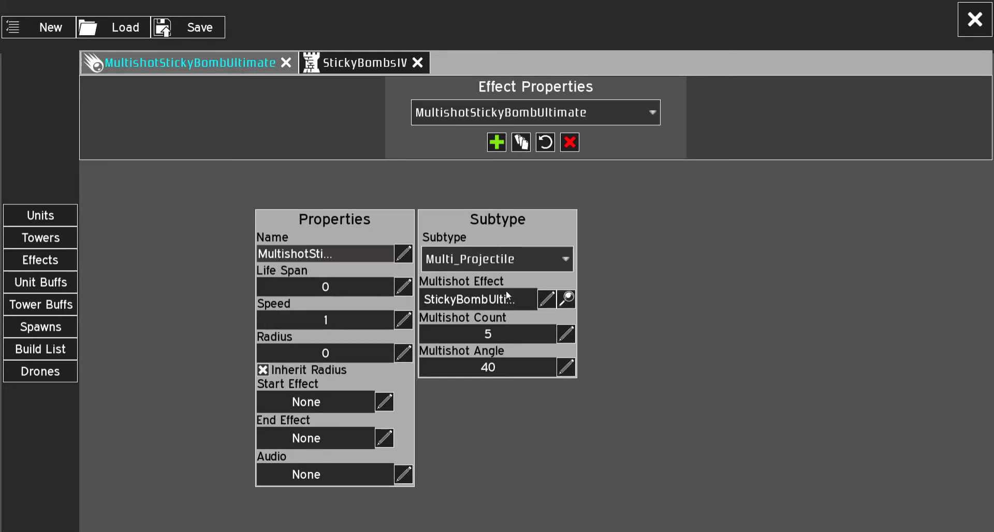
Trace the linked effects from StickyBombUltimate through StickyBombExplosionUltimate and MultishotStickyBombUltimateEnd to StickyBombUltimate_End
left_click(567, 300)
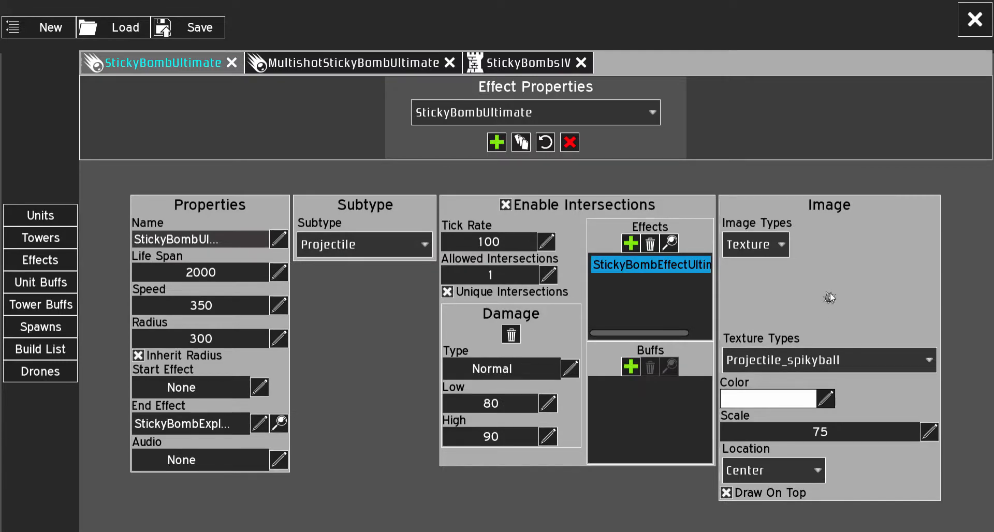
left_click(280, 423)
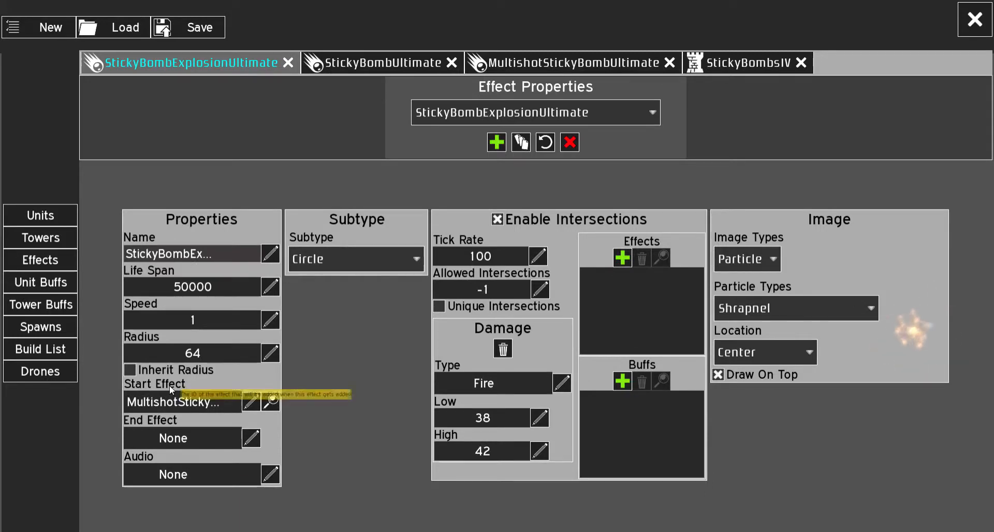
left_click(271, 401)
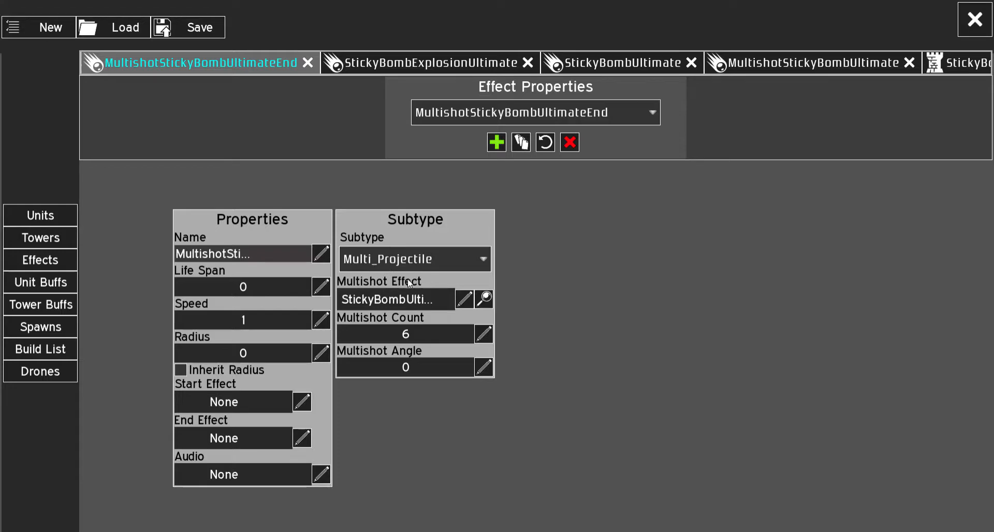
left_click(484, 300)
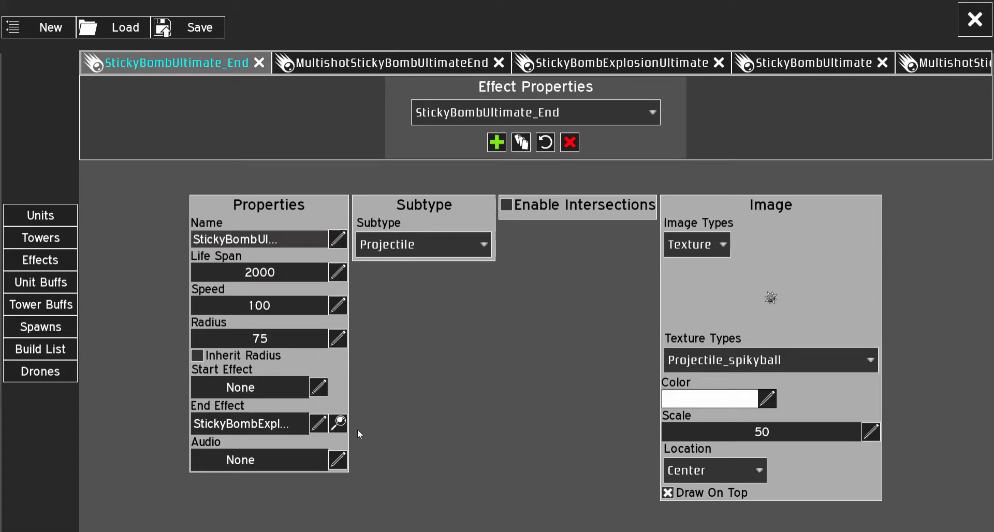
Open StickyBombUltimate_End's end effect and review the linked effects back up the chain to the StickyBombsIV tower
left_click(339, 424)
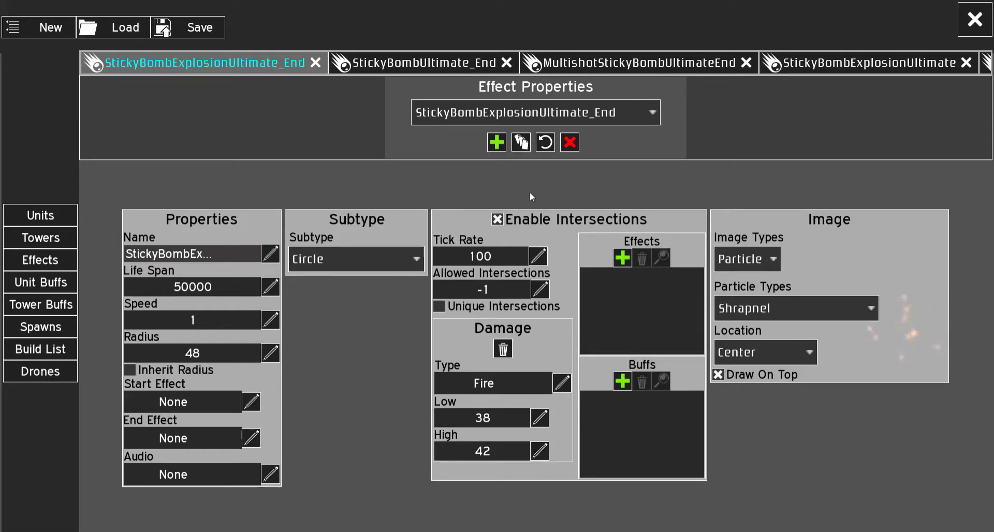
left_click(398, 71)
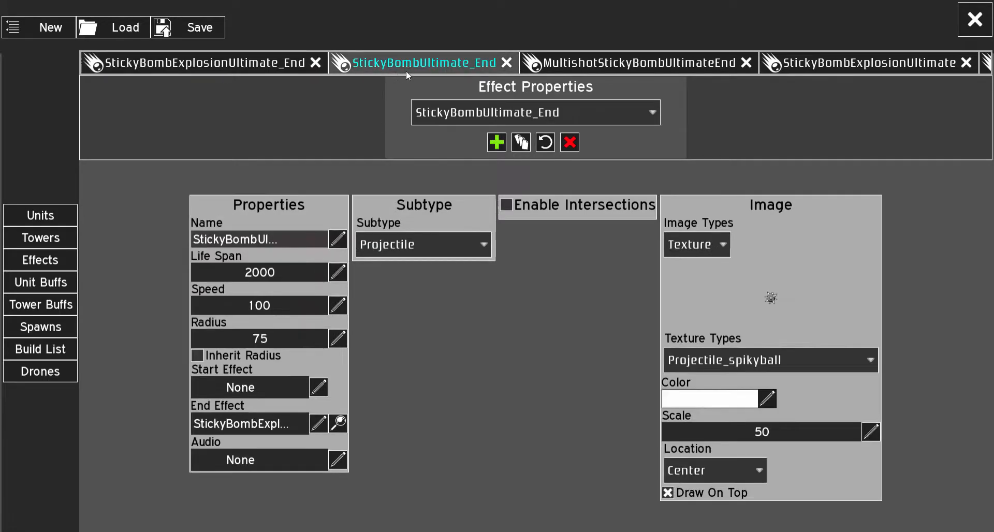
left_click(616, 67)
left_click_drag(873, 65, 341, 63)
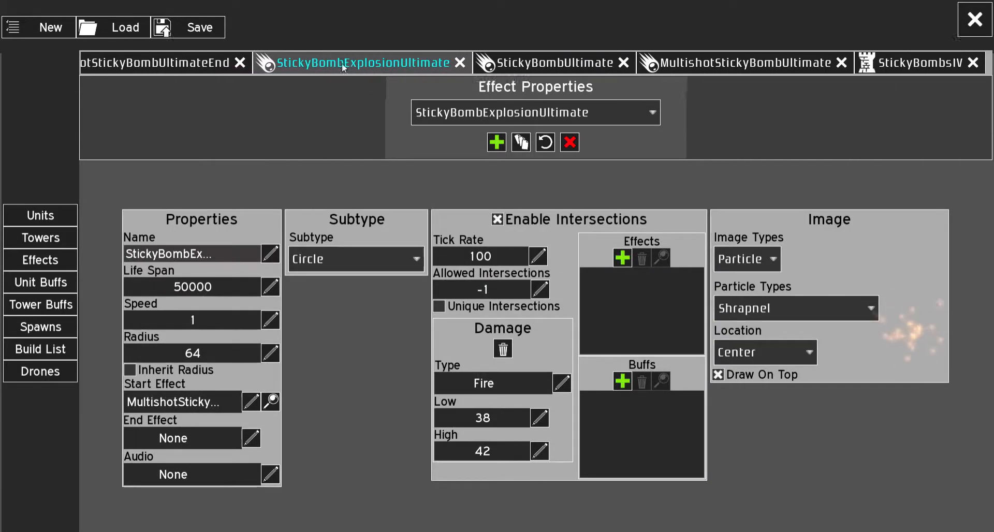
left_click(554, 62)
left_click(752, 64)
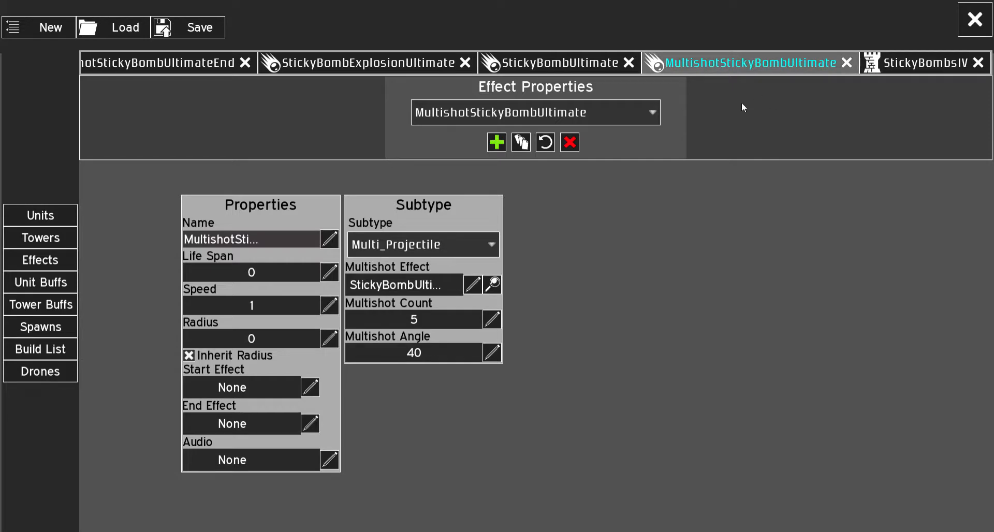
left_click(918, 63)
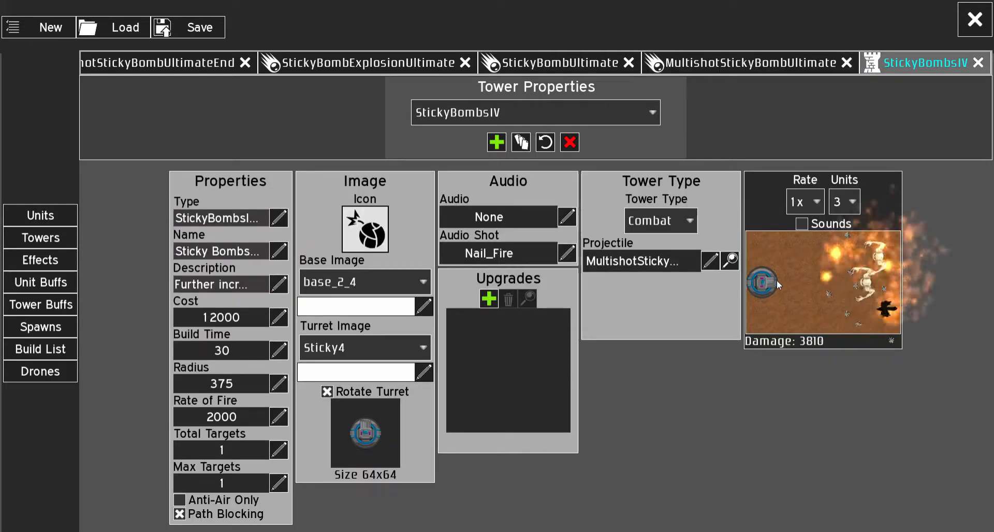
Compare the StickyBombUltimate and MultishotStickyBombUltimate settings with the shots in the StickyBombsIV preview
left_click(739, 61)
left_click(567, 56)
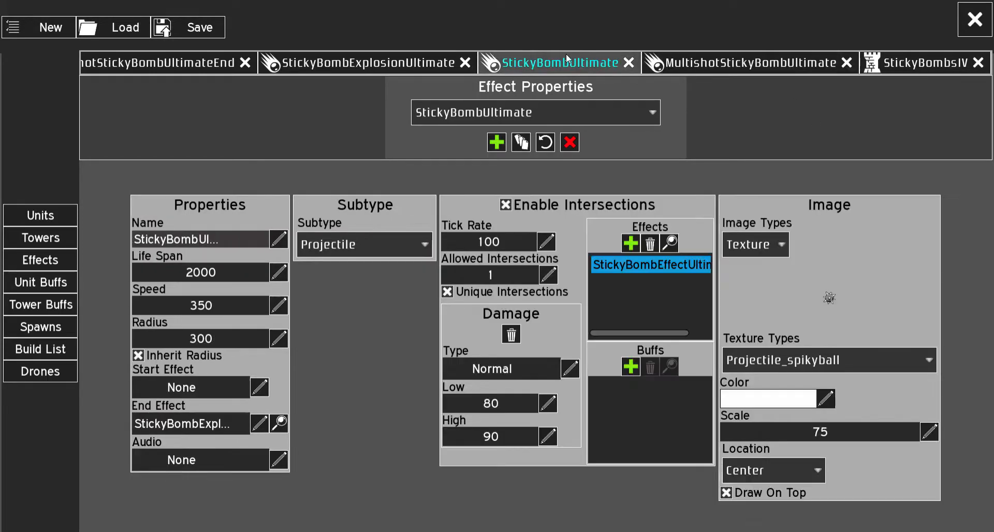
left_click(772, 63)
left_click(906, 63)
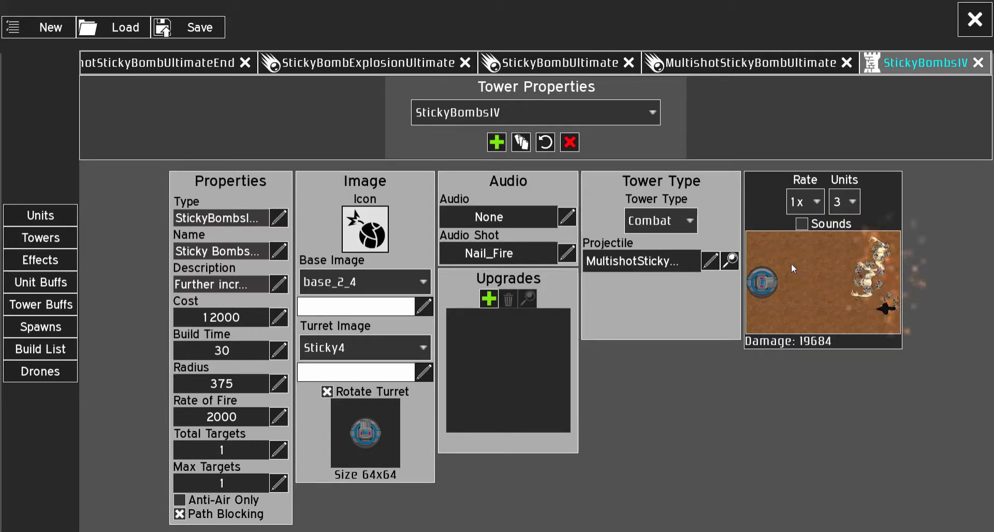
Close all the open sticky bomb effects, leaving only the StickyBombsIV tower open
left_click(217, 64)
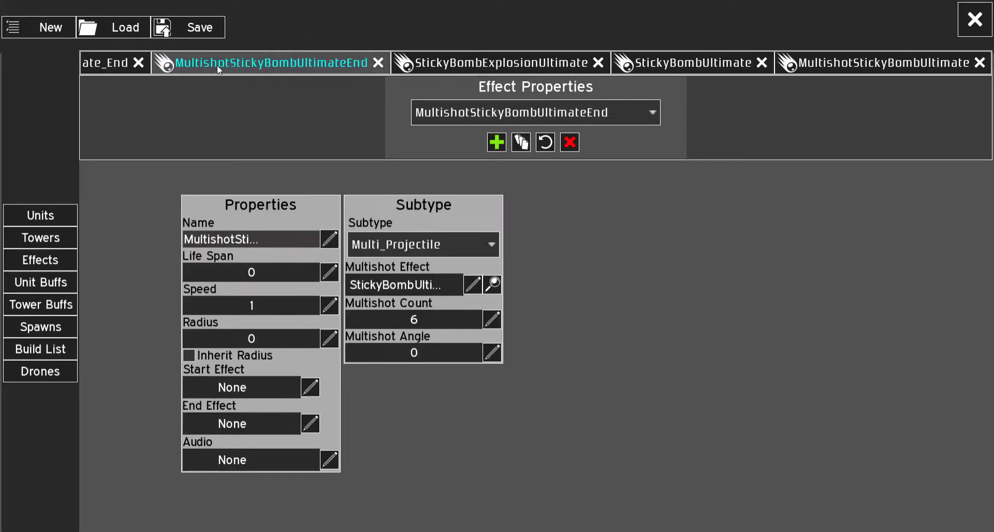
left_click(271, 65)
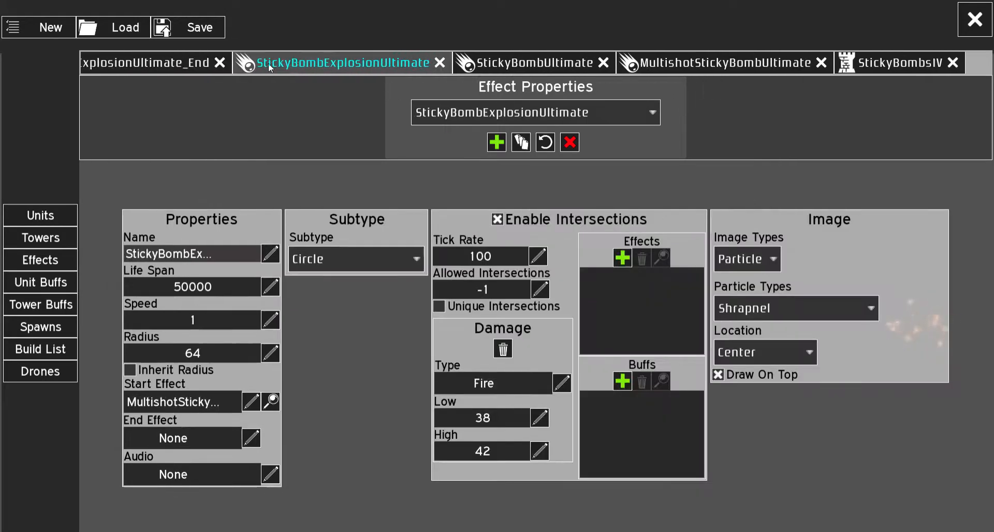
left_click(287, 63)
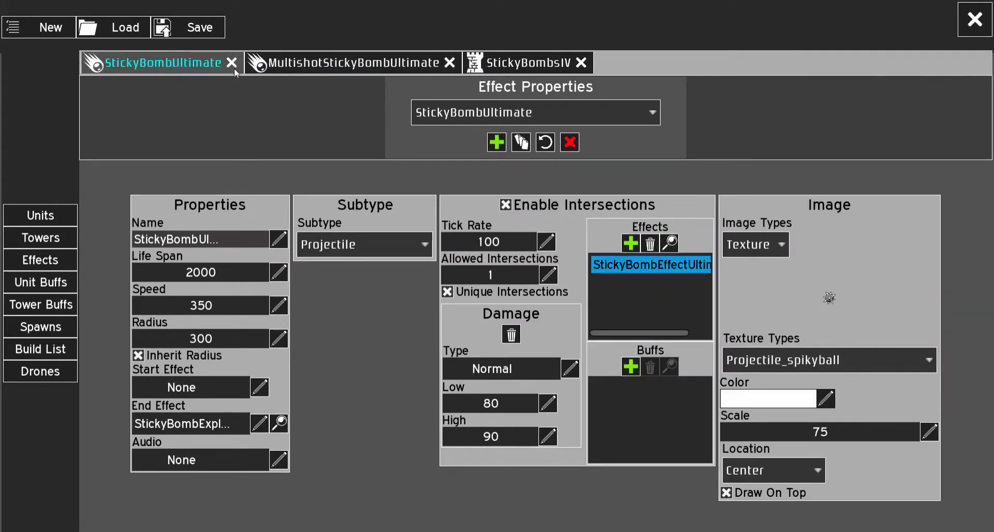
left_click(234, 68)
left_click(288, 69)
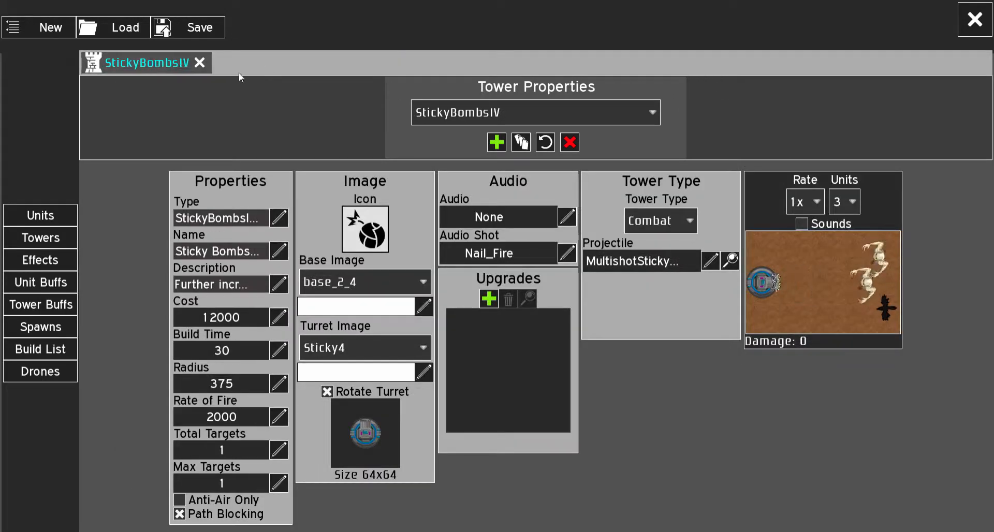
Load the BombardmentI tower in place of StickyBombsIV and open its Bombardment1_Timer projectile effect
left_click(533, 112)
scroll(530, 225, "up", 3)
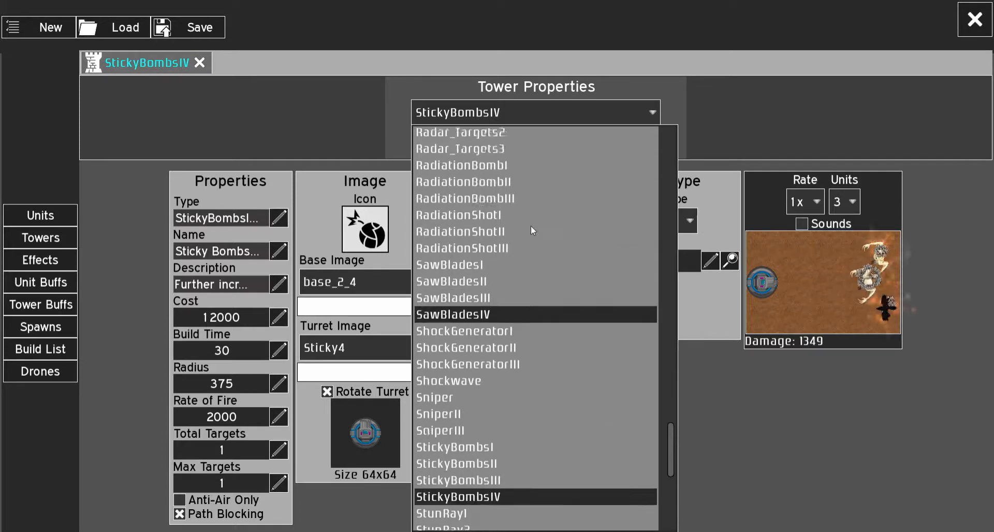
scroll(530, 226, "up", 10)
left_click(513, 362)
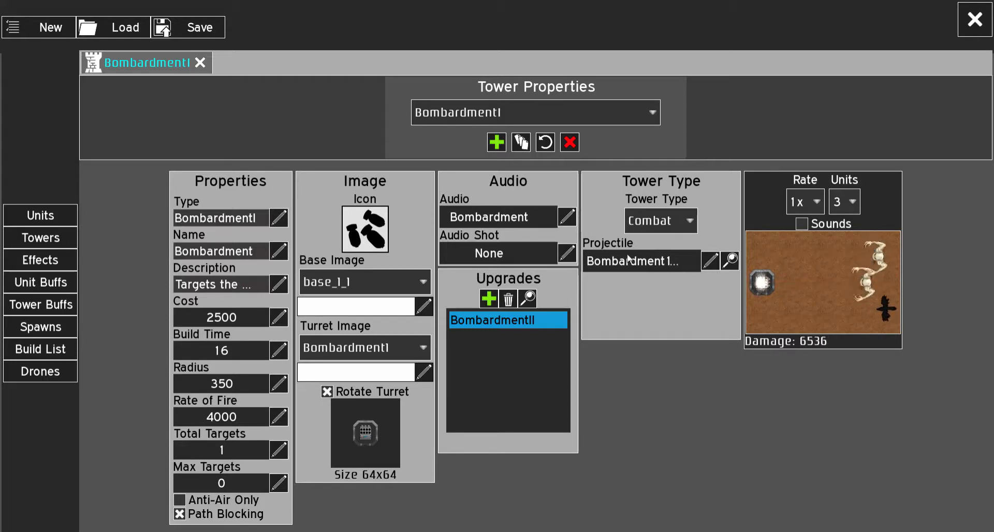
left_click(739, 264)
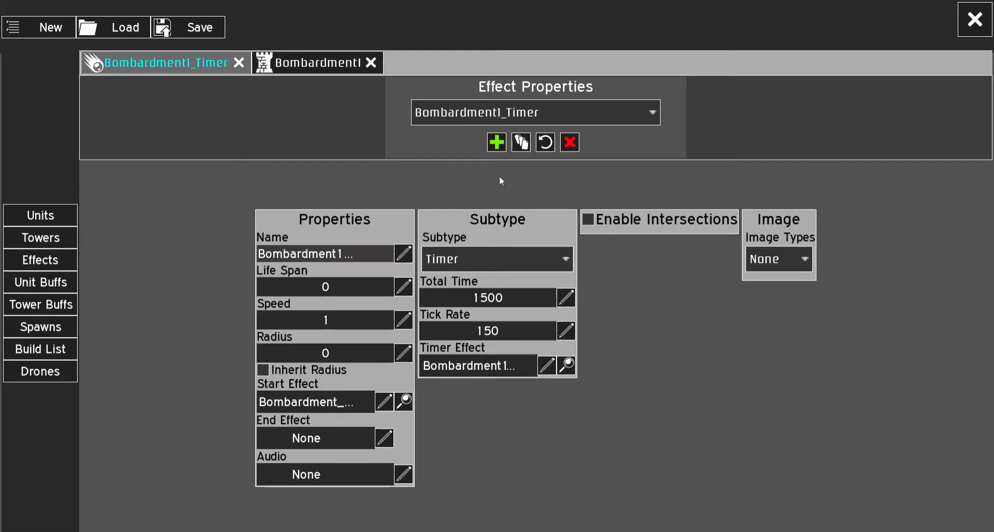
Check the BombardmentI preview and follow the timer effect to Bombardment1_Multi, comparing its multishot settings with the timer settings
left_click(293, 62)
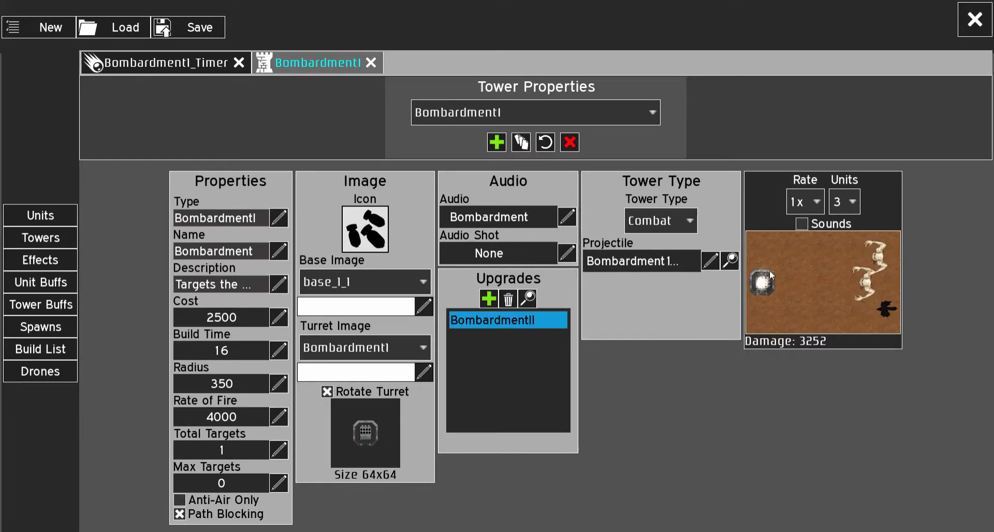
left_click(168, 63)
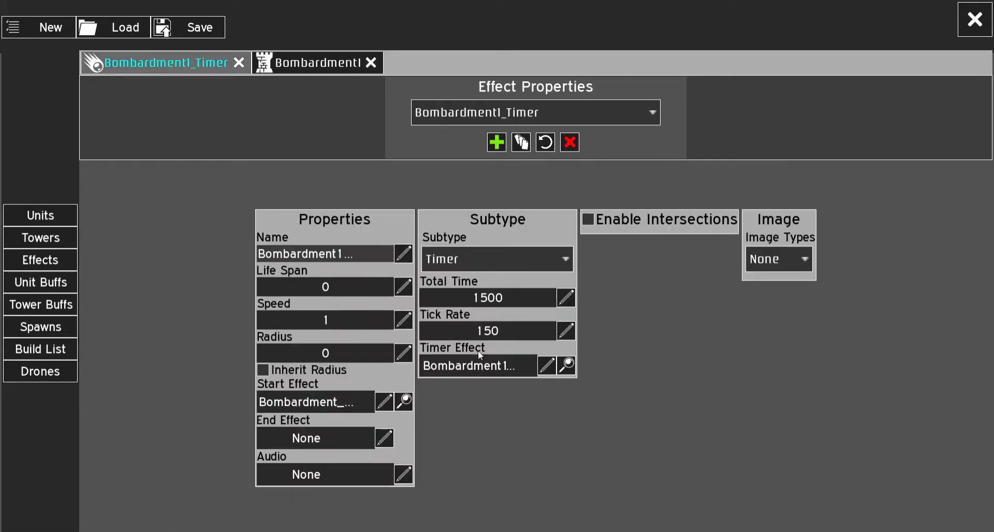
left_click(570, 371)
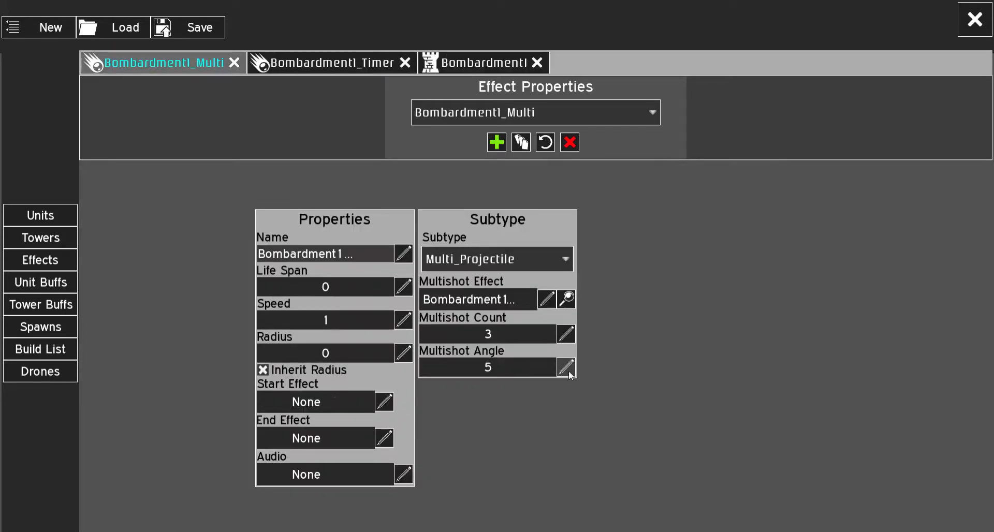
left_click(301, 68)
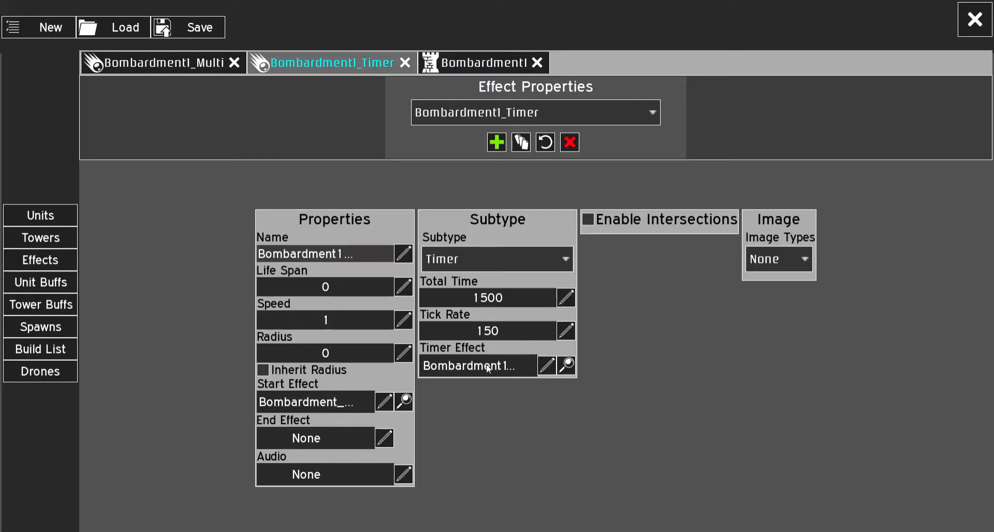
left_click(564, 371)
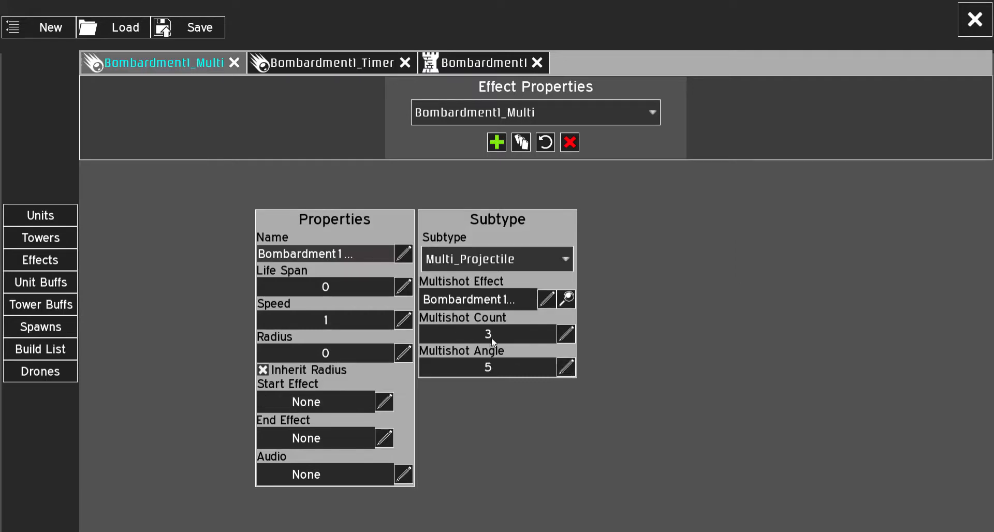
left_click(344, 64)
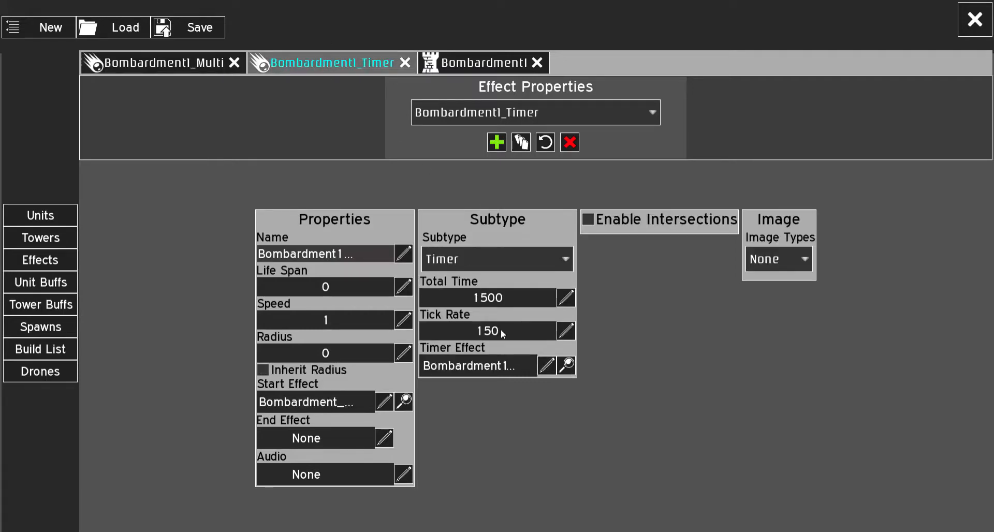
Examine BombardmentI's firing preview against the Bombardment1_Multi multishot values and the Bombardment1_Timer total time and tick rate
left_click(479, 62)
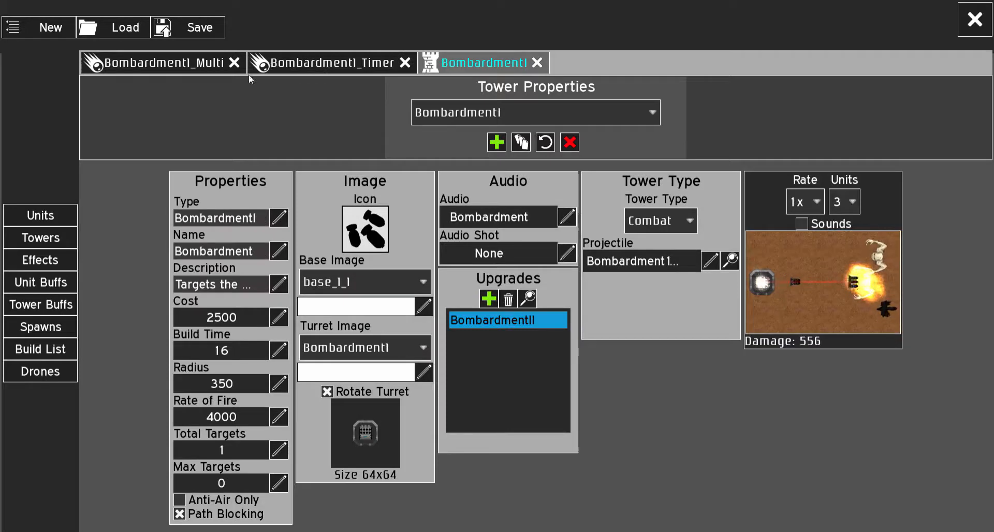
left_click(201, 69)
left_click(322, 64)
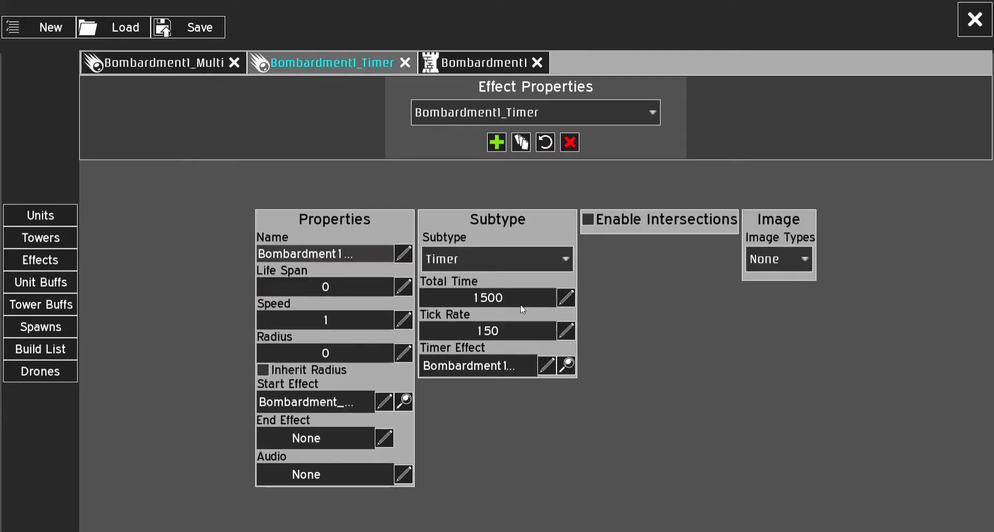
left_click(481, 63)
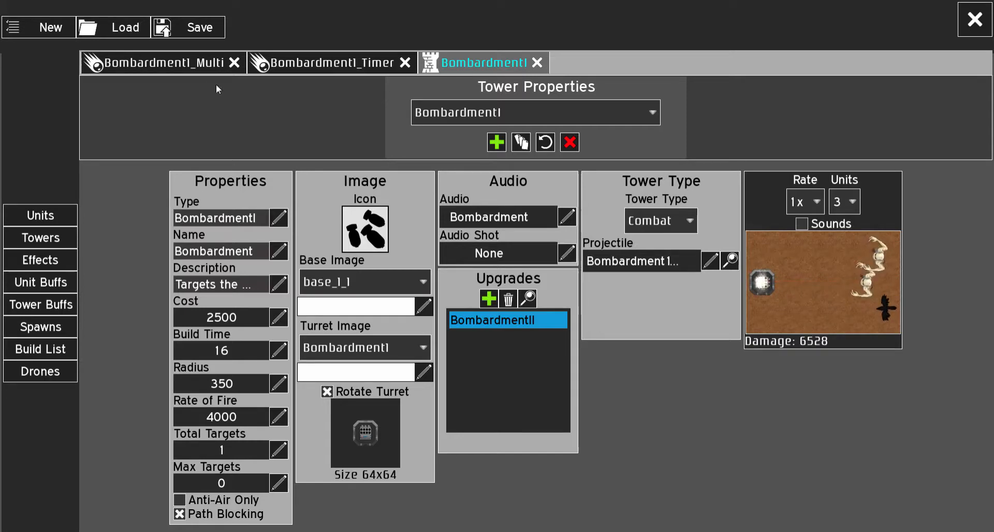
left_click(201, 68)
left_click(334, 62)
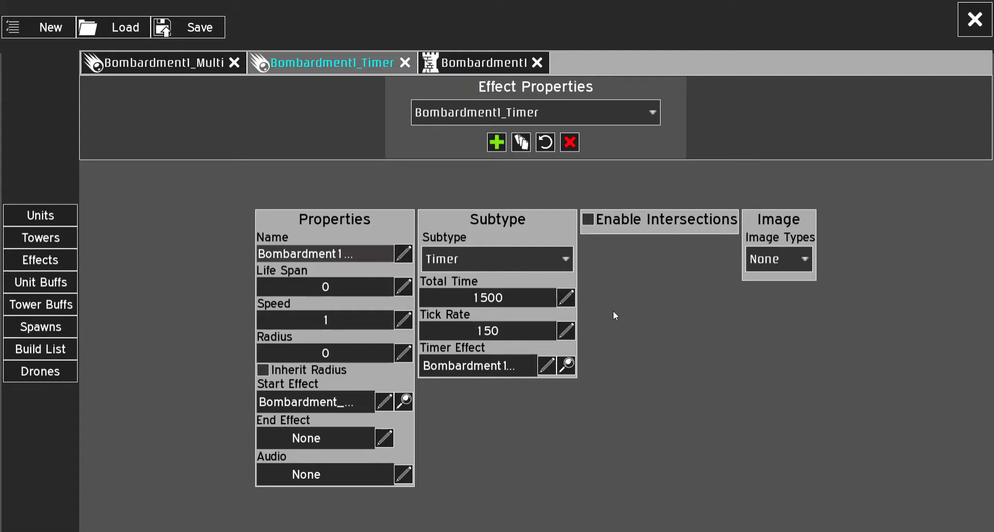
Check the subtypes available for Bombardment1_Timer and close both the Bombardment1_Multi and Bombardment1_Timer effects
left_click(457, 260)
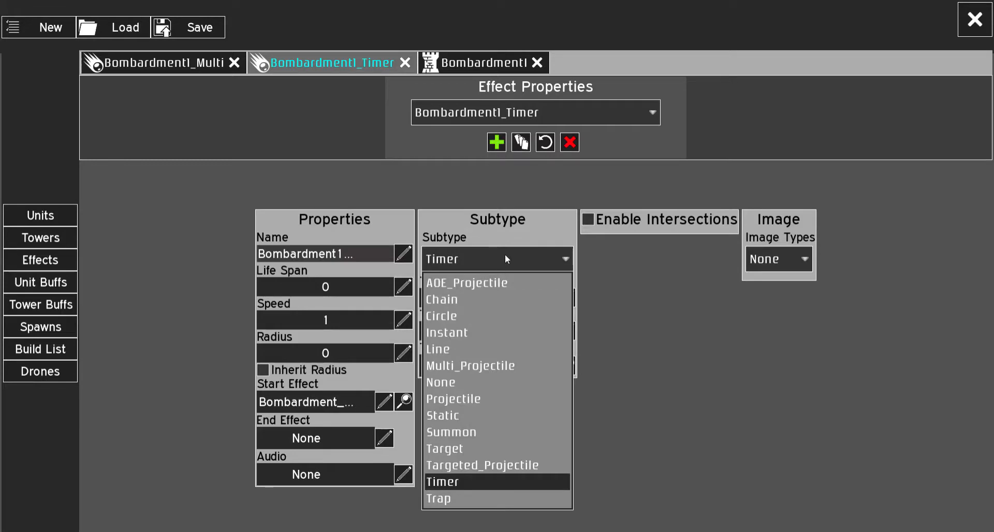
left_click(504, 254)
left_click(235, 67)
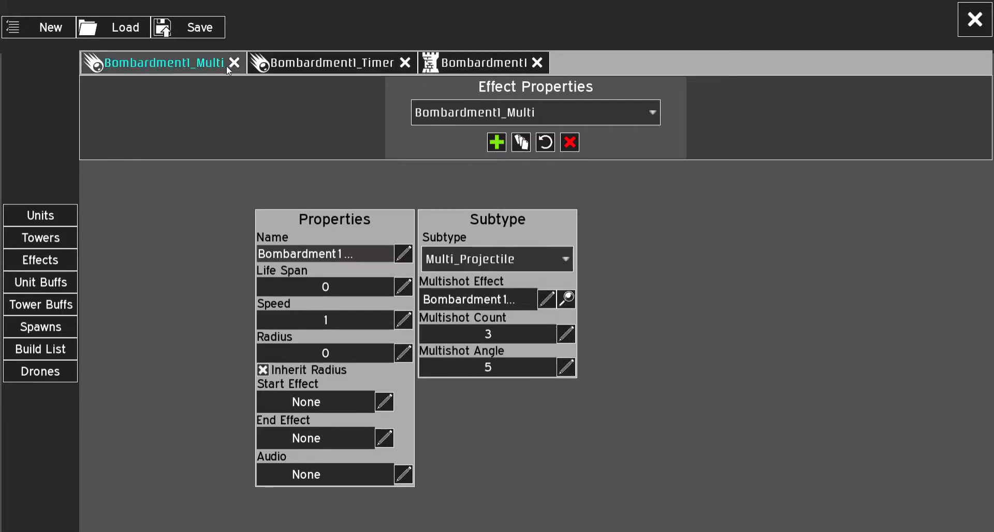
left_click(238, 65)
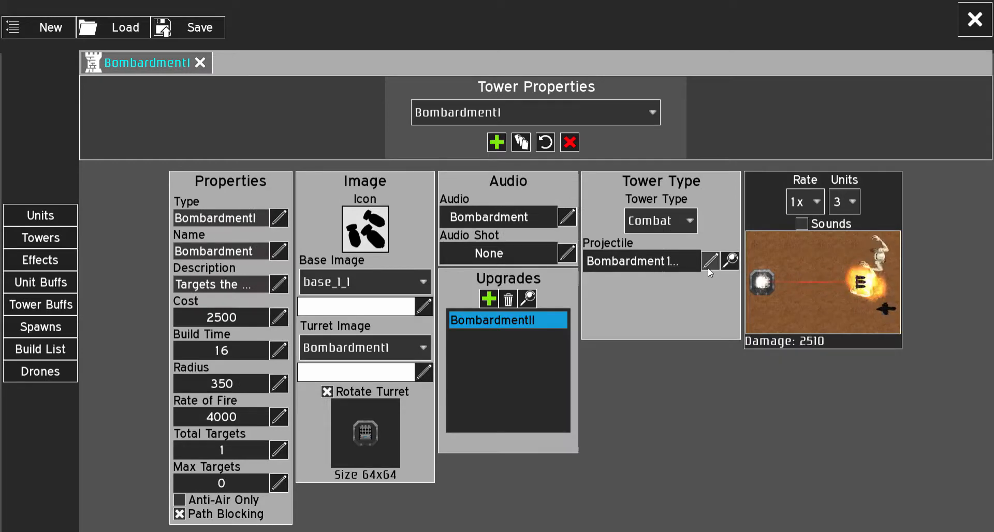
Load the SawBladesIV tower in place of BombardmentI and open its MultishotSaw4 projectile effect
left_click(513, 112)
left_click_drag(670, 158, 672, 385)
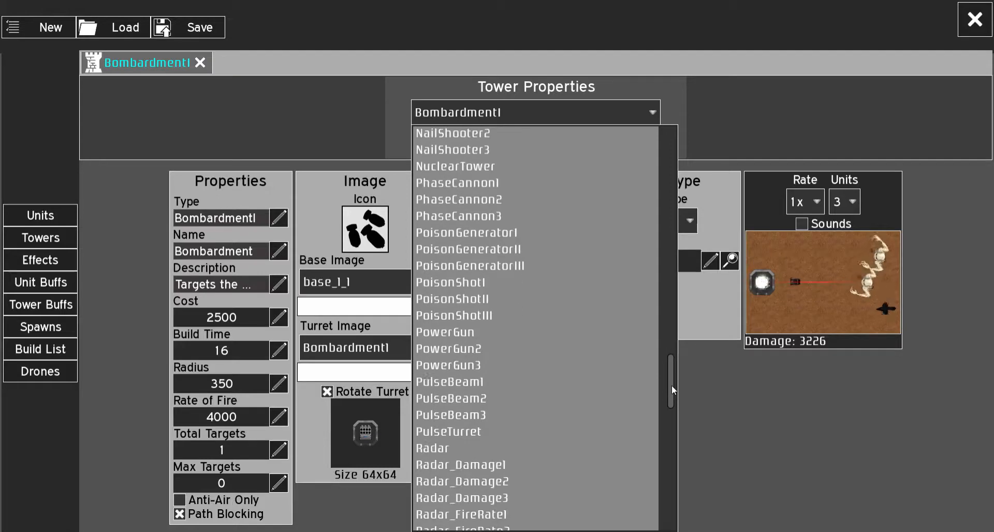
scroll(629, 369, "up", 3)
scroll(582, 359, "down", 14)
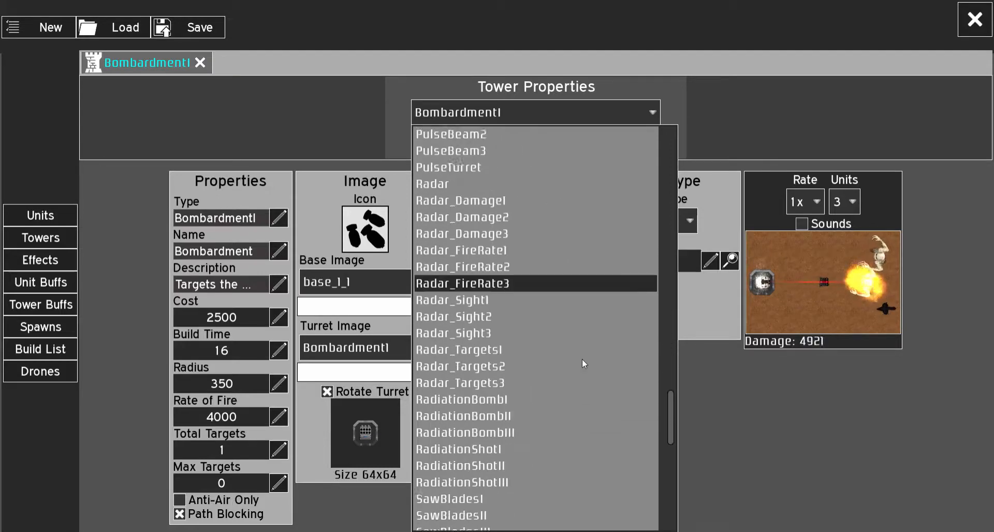
left_click(558, 267)
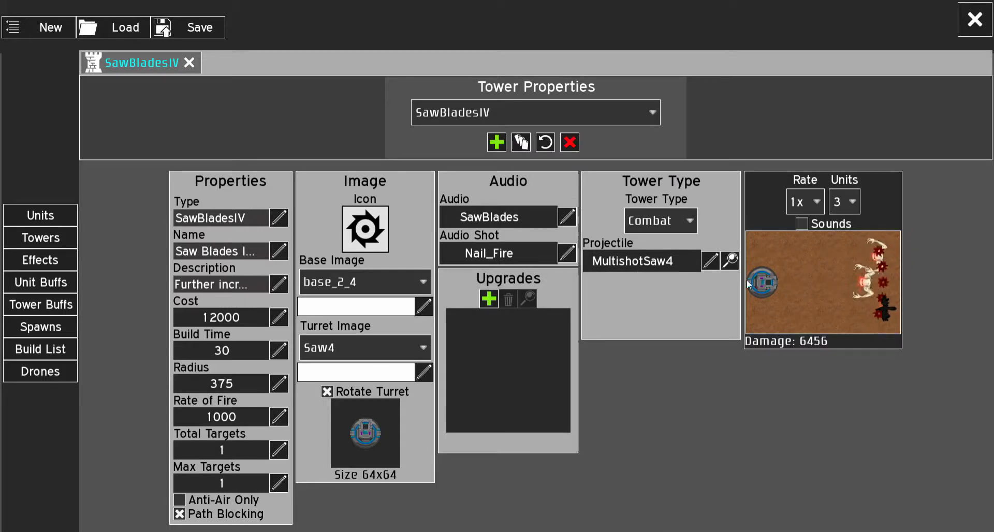
left_click(730, 260)
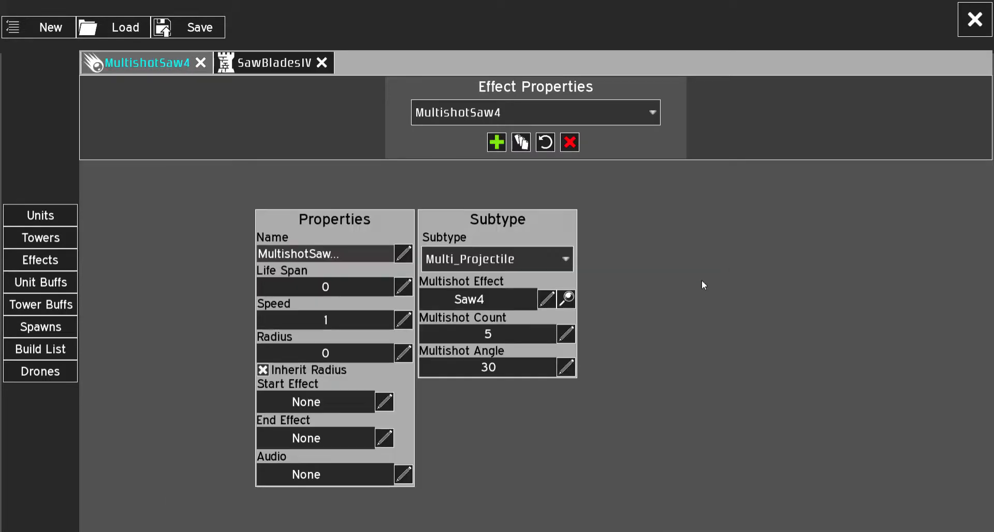
Set MultishotSaw4's multishot angle to 0, check the shots in the SawBladesIV preview and return to the effect
left_click(566, 372)
left_click(426, 270)
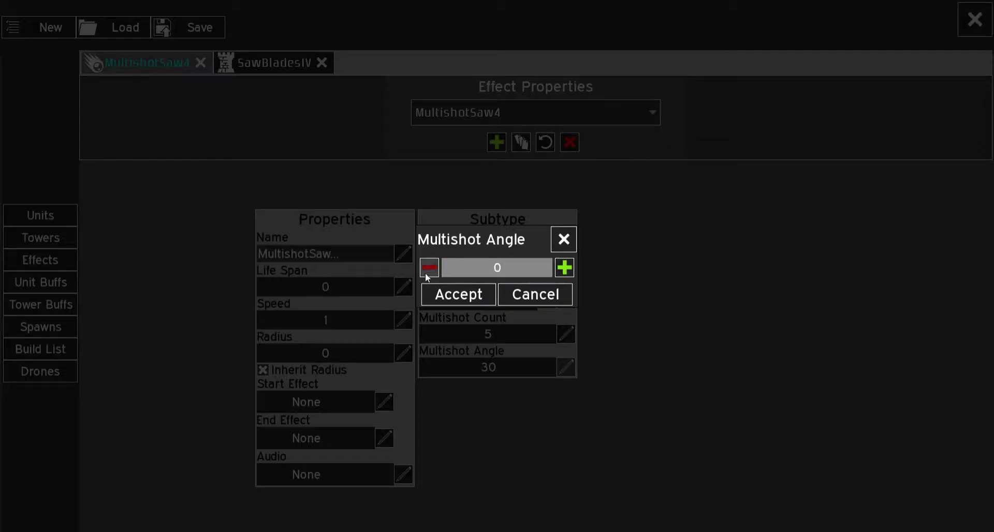
left_click(454, 296)
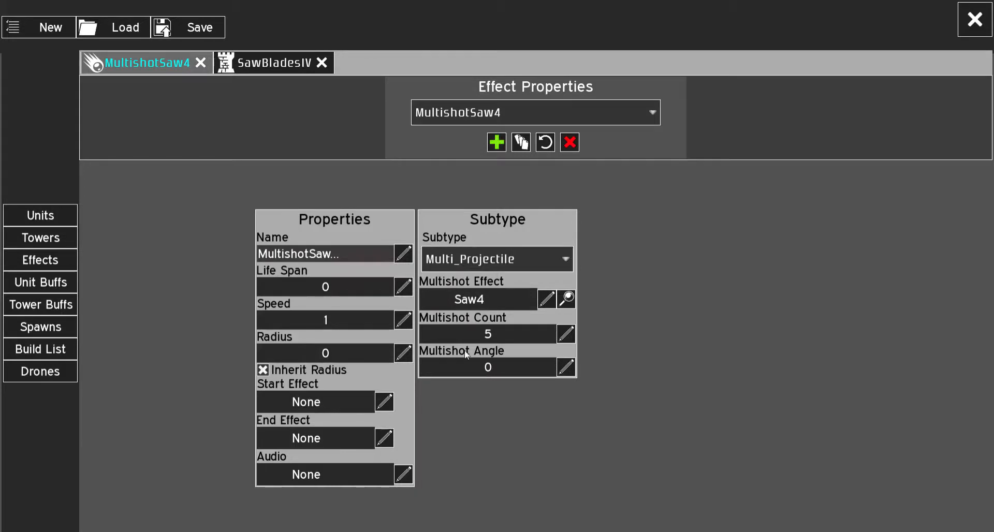
left_click(260, 74)
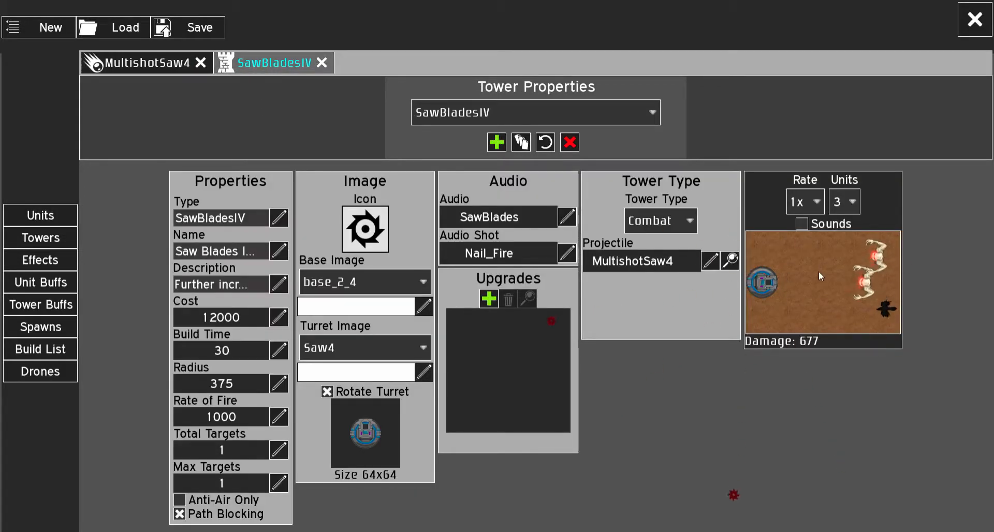
left_click(151, 67)
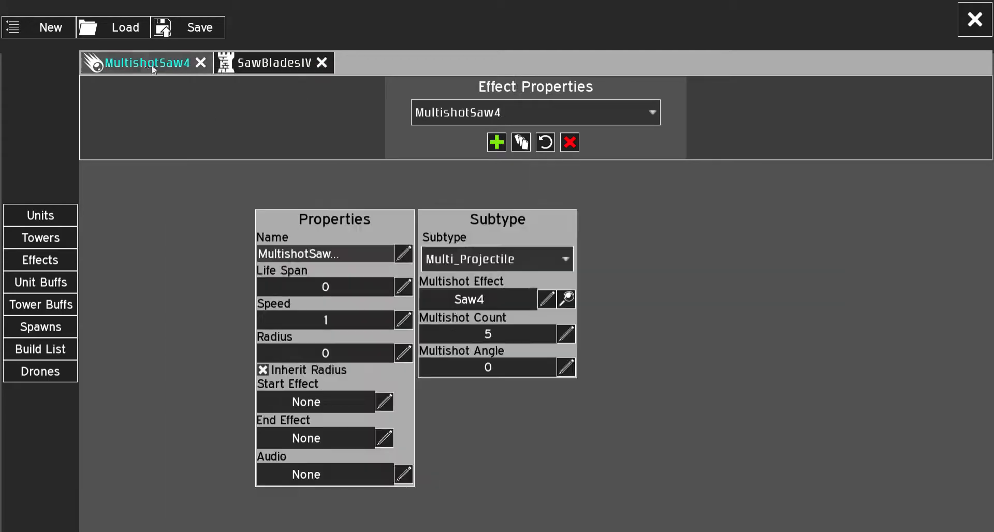
Set MultishotSaw4's multishot count to 15, check the shots in the SawBladesIV preview and return to the effect
left_click(566, 334)
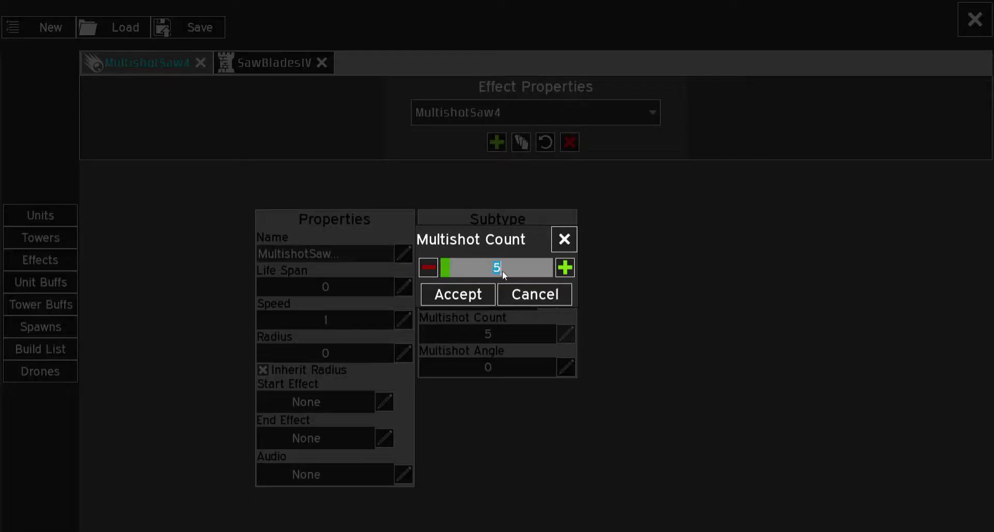
type("15")
left_click(483, 290)
left_click(290, 63)
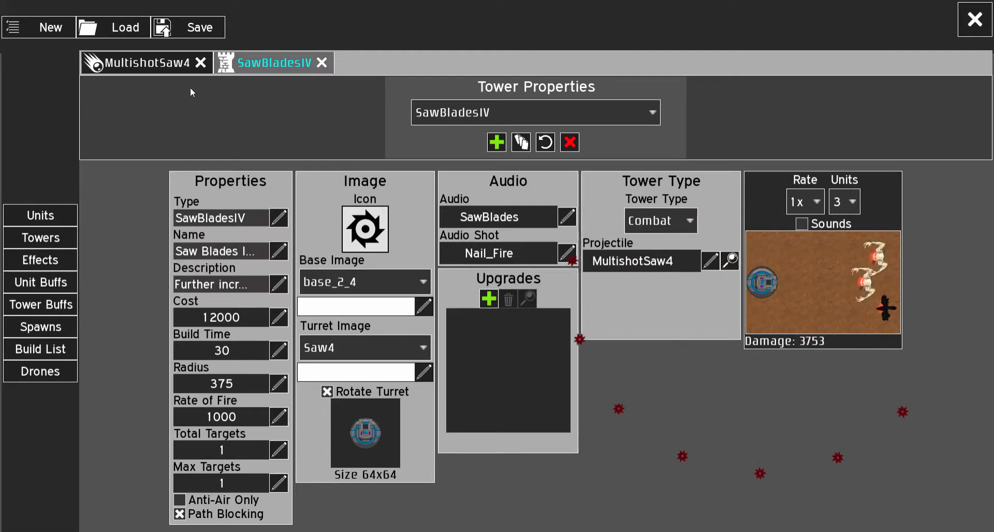
left_click(136, 68)
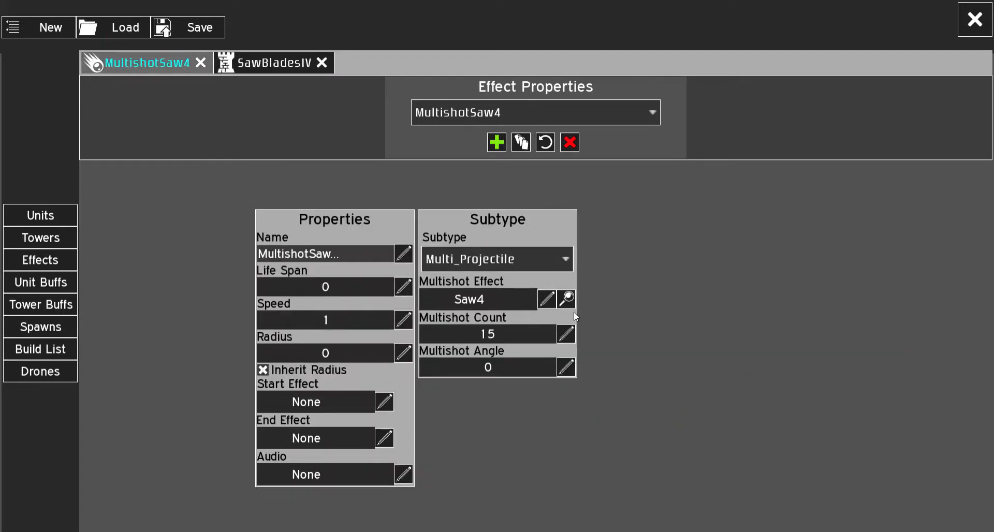
Open the linked Saw4 effect, load FlashFreezeAOEI in its place and check the SawBladesIV preview
left_click(567, 299)
left_click(465, 116)
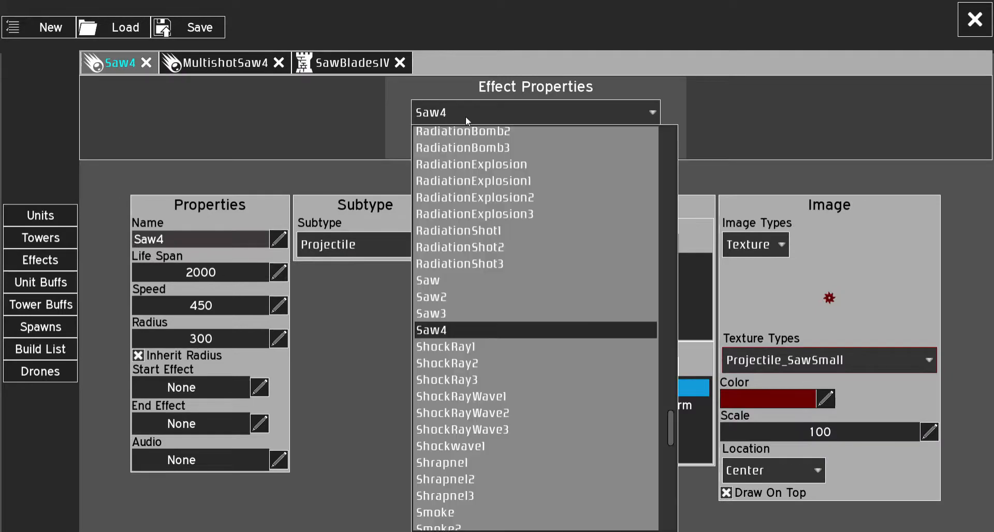
scroll(507, 253, "up", 8)
scroll(507, 258, "up", 10)
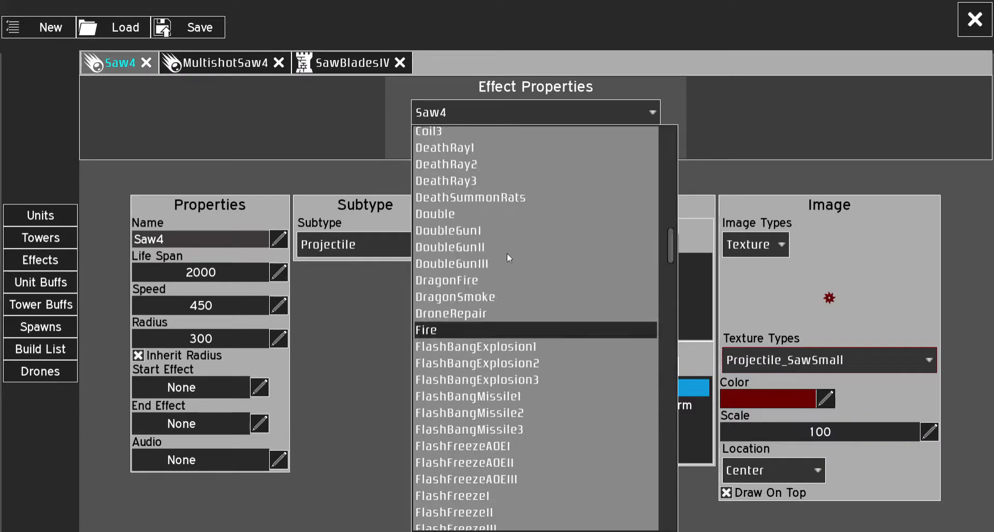
scroll(508, 257, "down", 4)
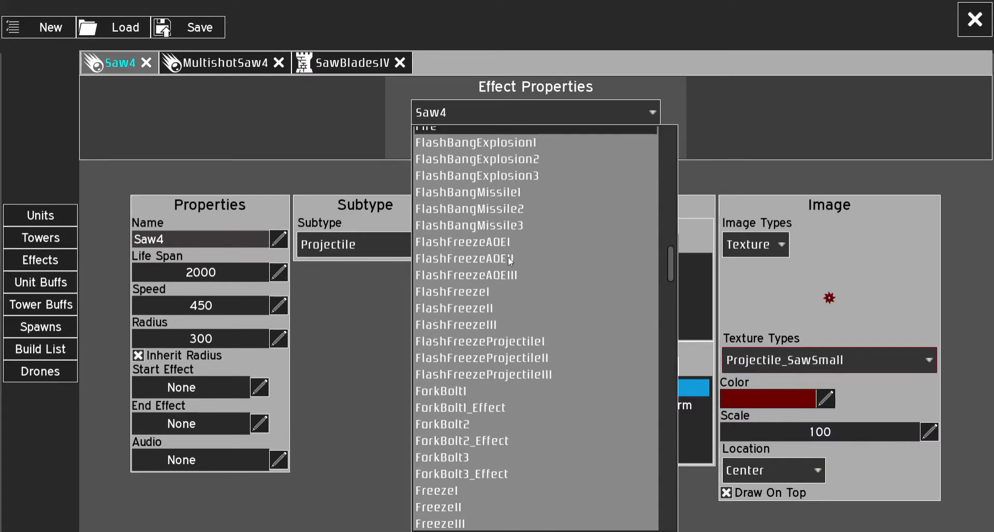
scroll(517, 300, "up", 6)
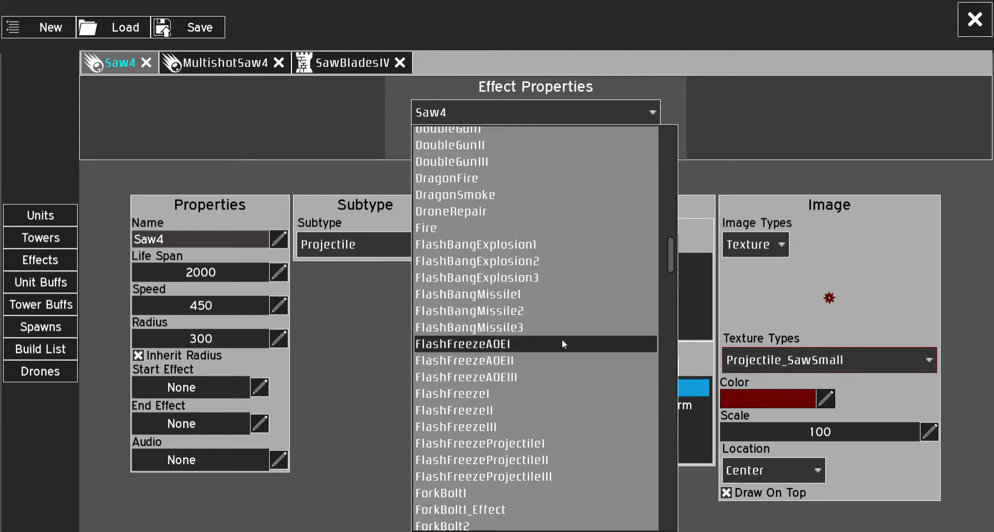
left_click(561, 341)
left_click(414, 67)
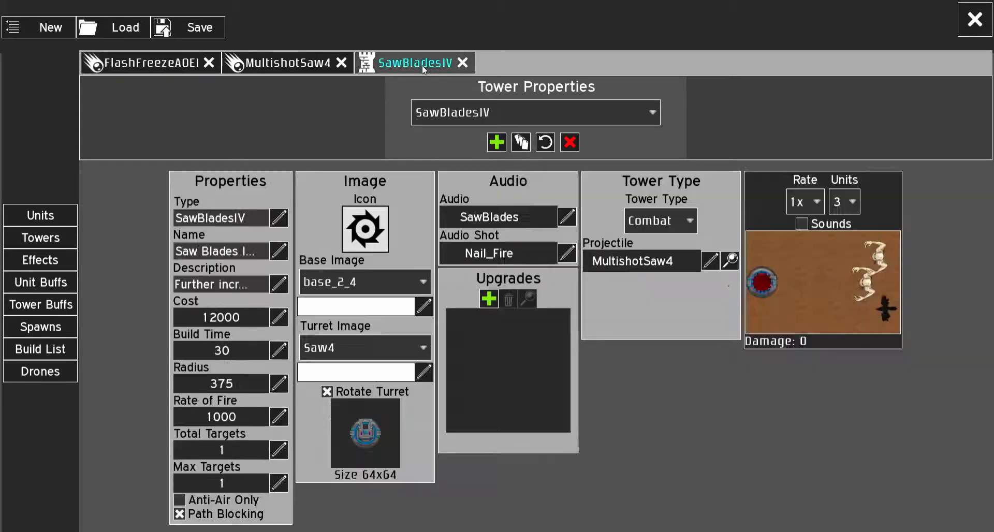
Change MultishotSaw4's multishot effect to FlashFreezeI and check the result in the SawBladesIV preview
left_click(314, 61)
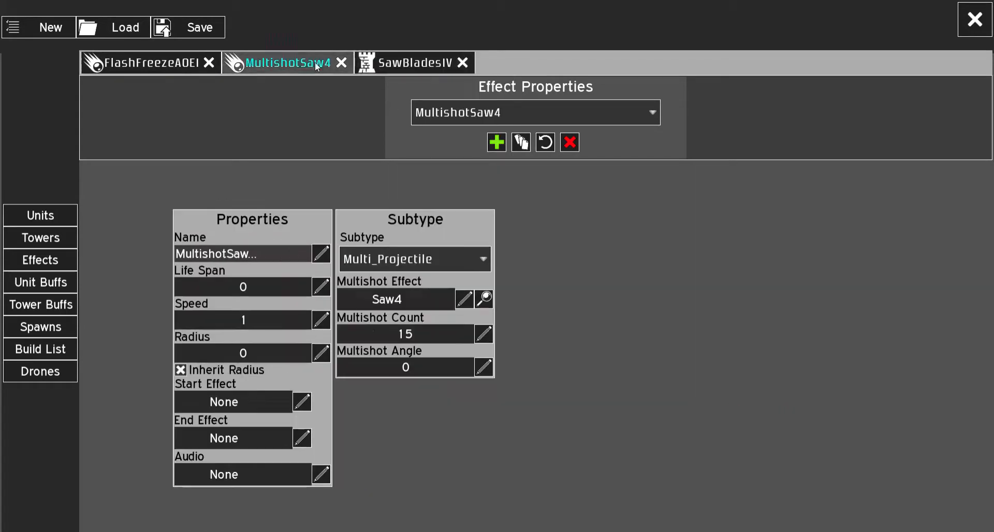
left_click(469, 299)
left_click(474, 277)
scroll(474, 280, "down", 1)
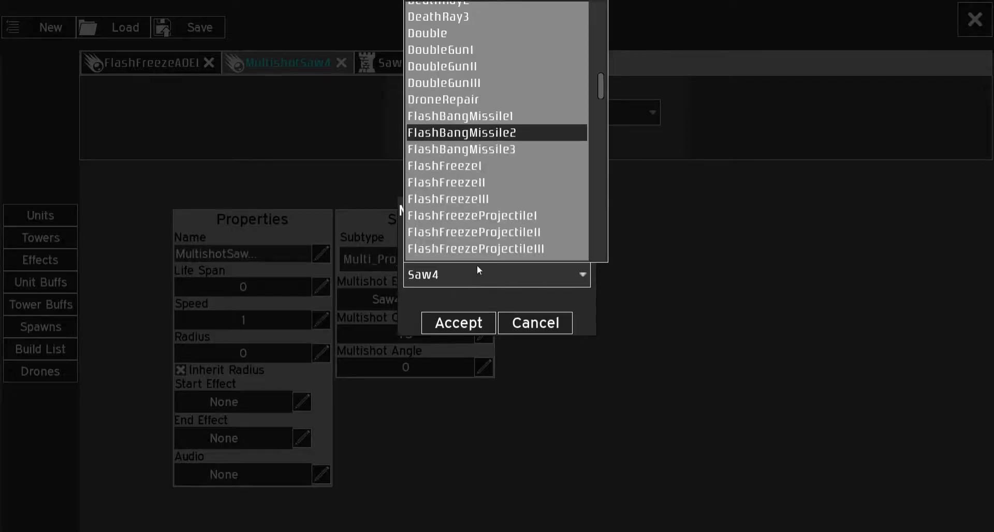
scroll(517, 220, "down", 3)
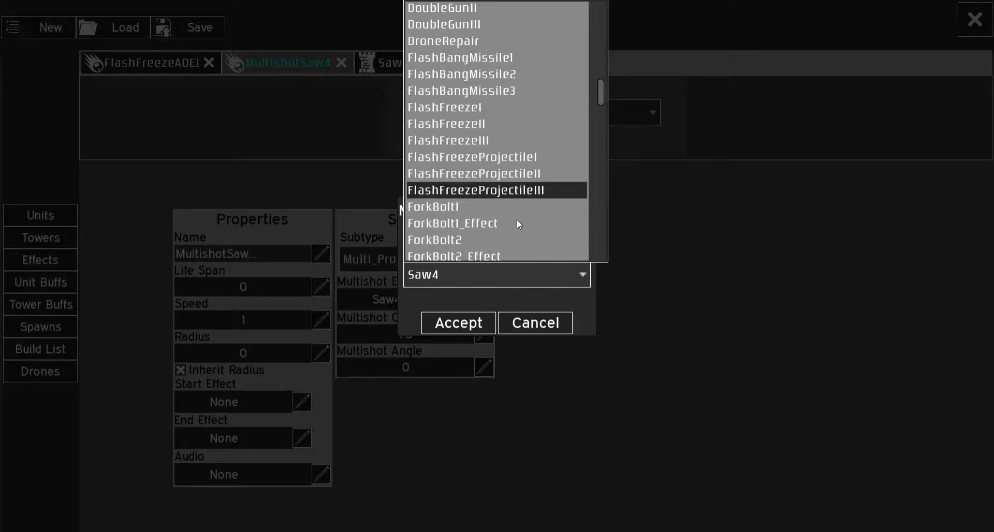
left_click(510, 127)
left_click(459, 323)
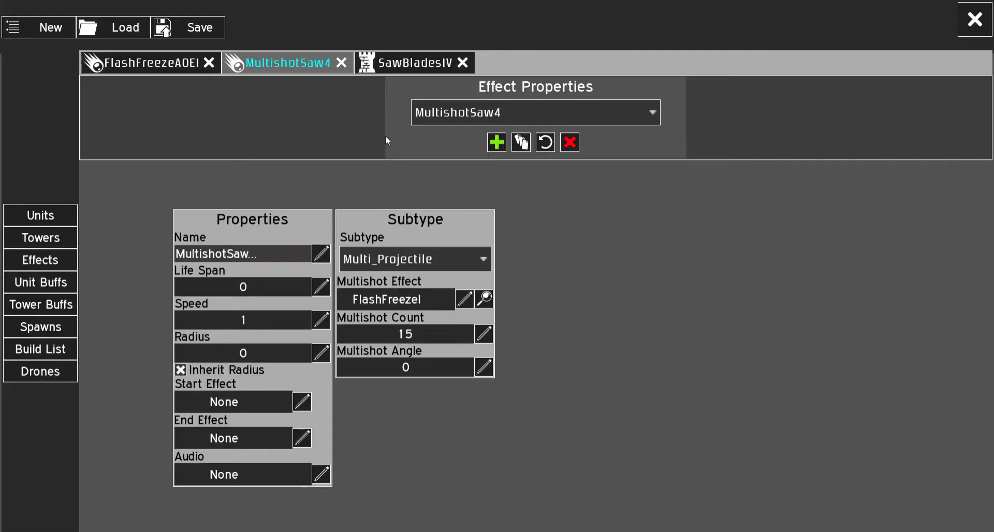
left_click(408, 63)
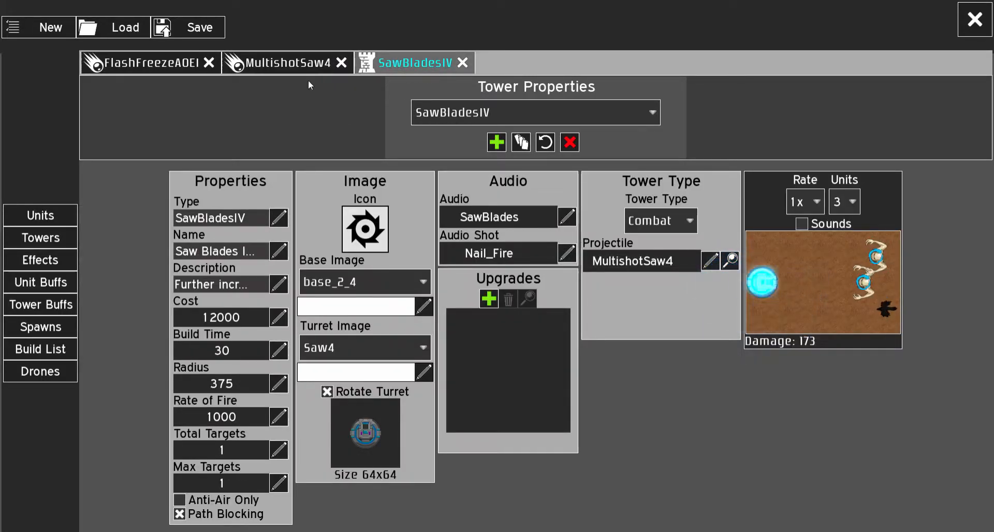
Set FlashFreezeAOEI's life span to 1400 and check the SawBladesIV preview
left_click(286, 67)
left_click(137, 70)
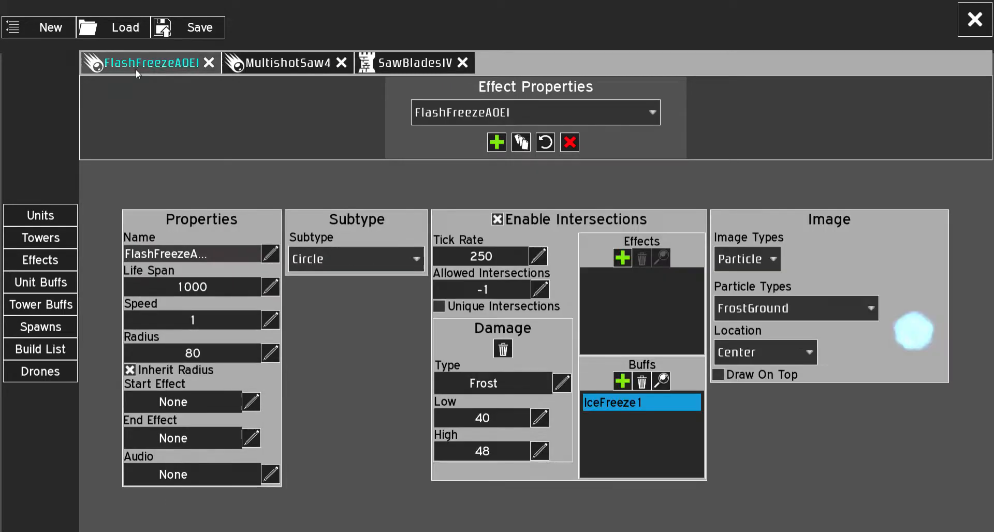
left_click(270, 286)
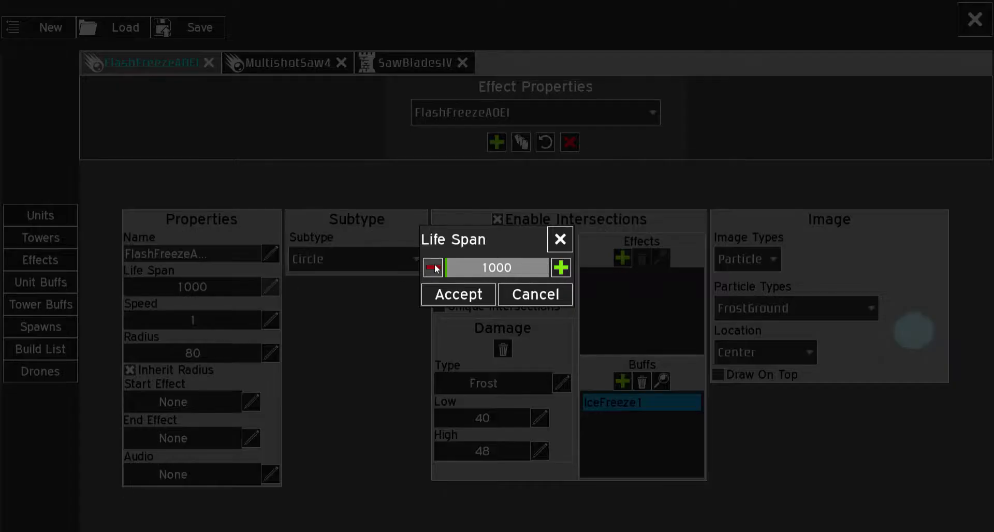
left_click(448, 295)
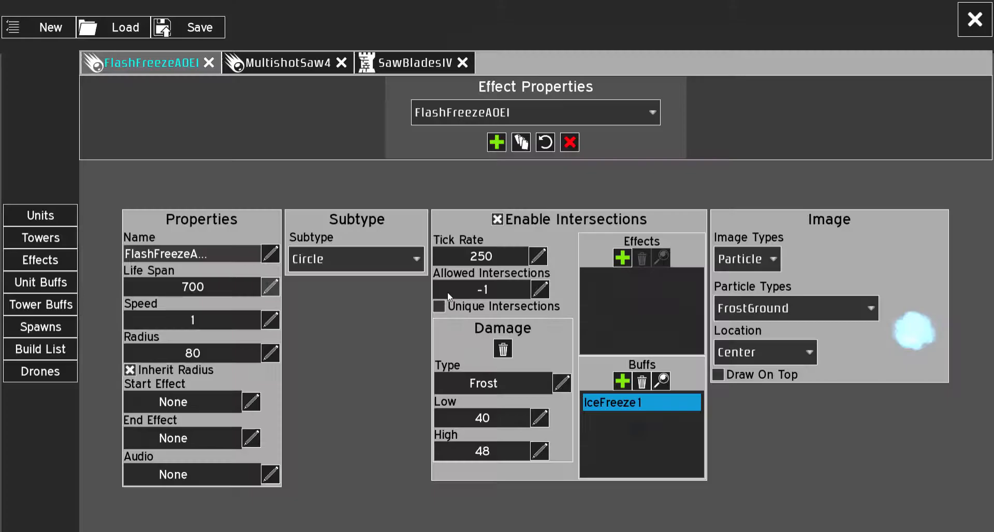
left_click(276, 293)
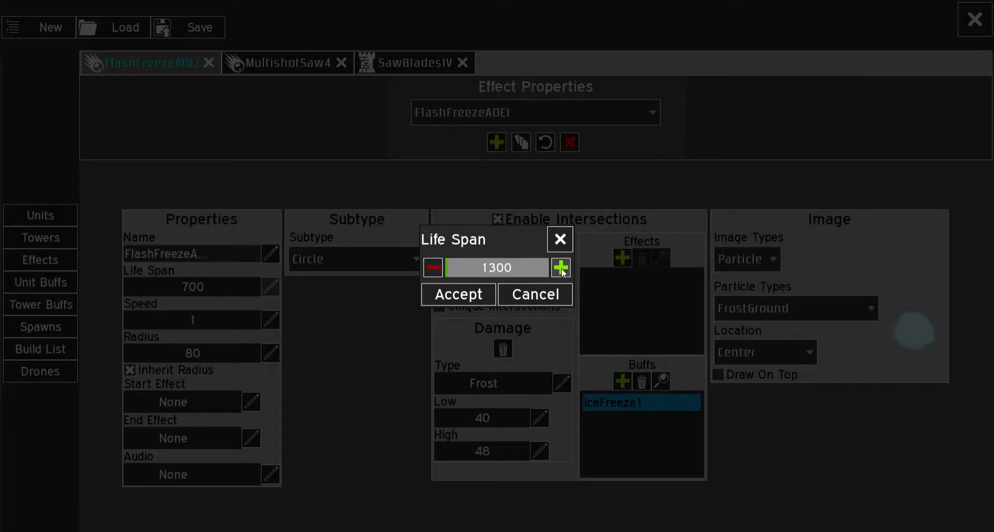
left_click(471, 292)
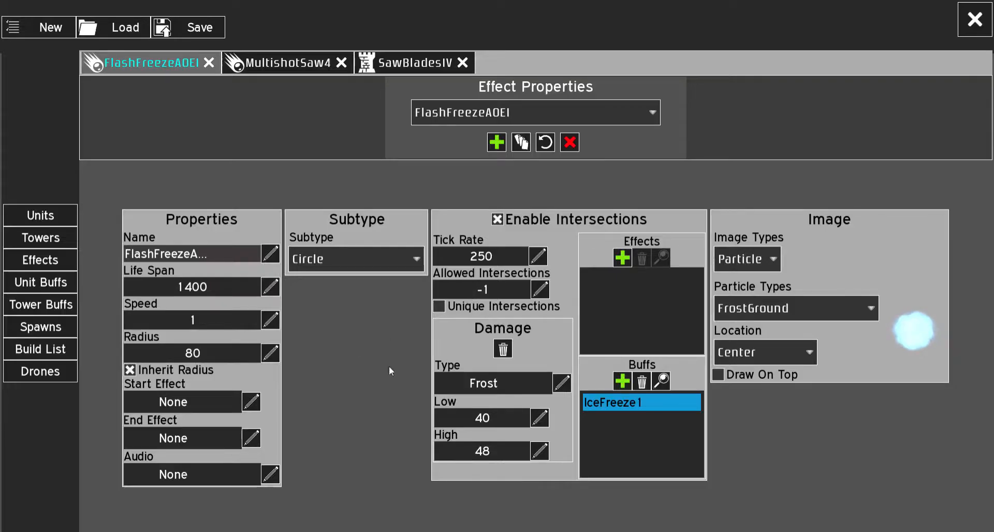
left_click(396, 63)
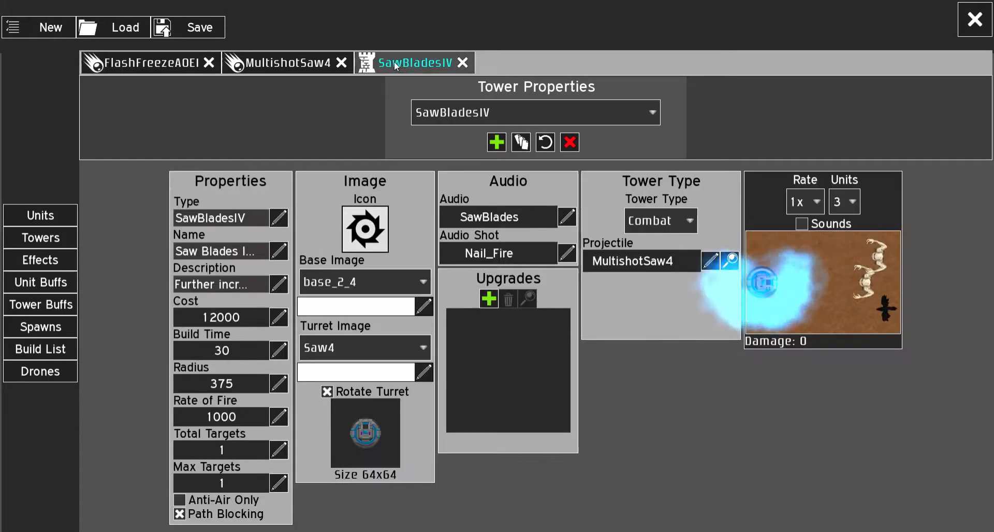
Turn off Inherit Radius for FlashFreezeAOEI and load the FlashFreezeI effect in its place
left_click(142, 70)
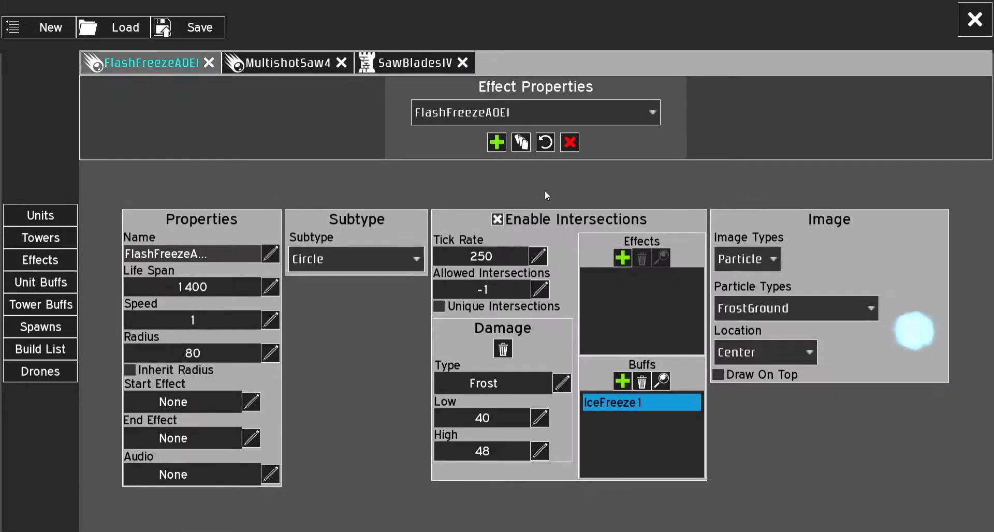
left_click(506, 106)
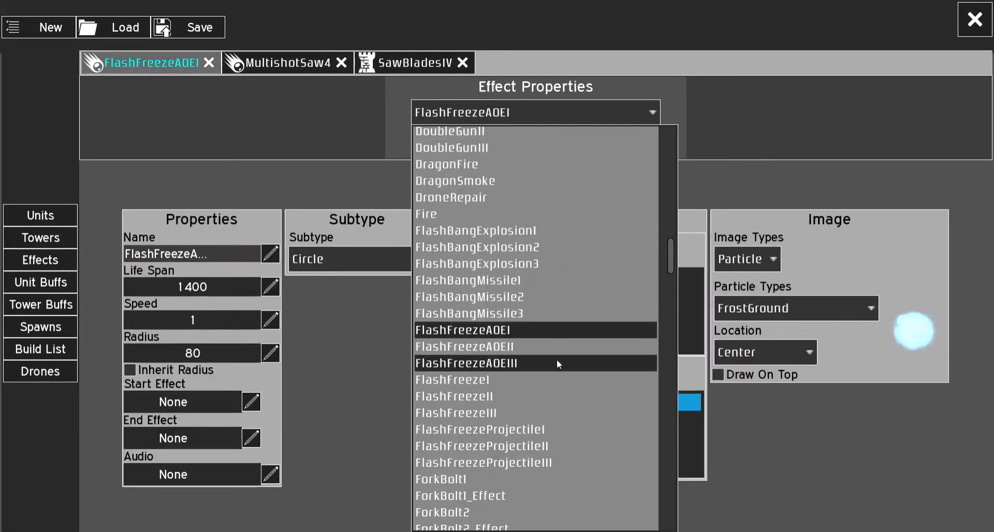
left_click(559, 380)
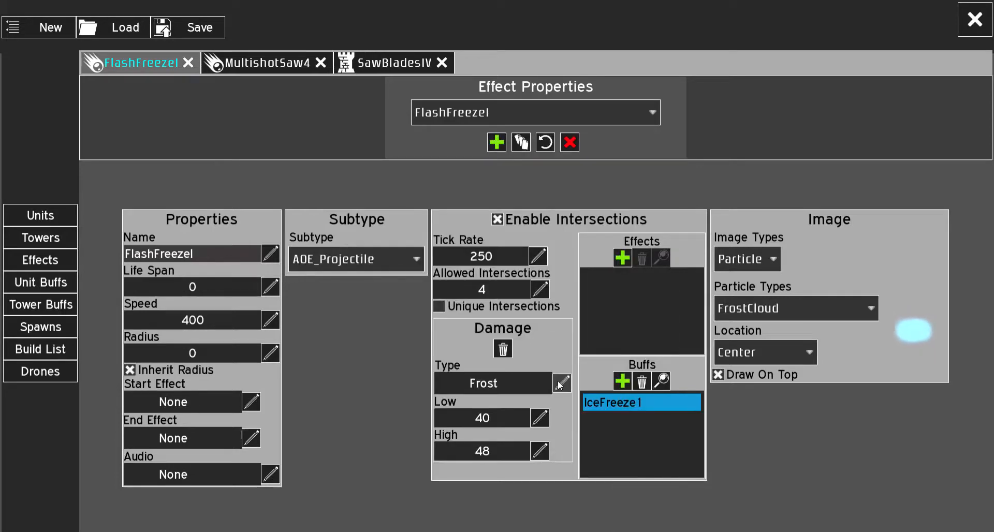
Change MultishotSaw4's multishot effect to FlashFreezeProjectileI and examine the shots in the SawBladesIV preview
left_click(257, 62)
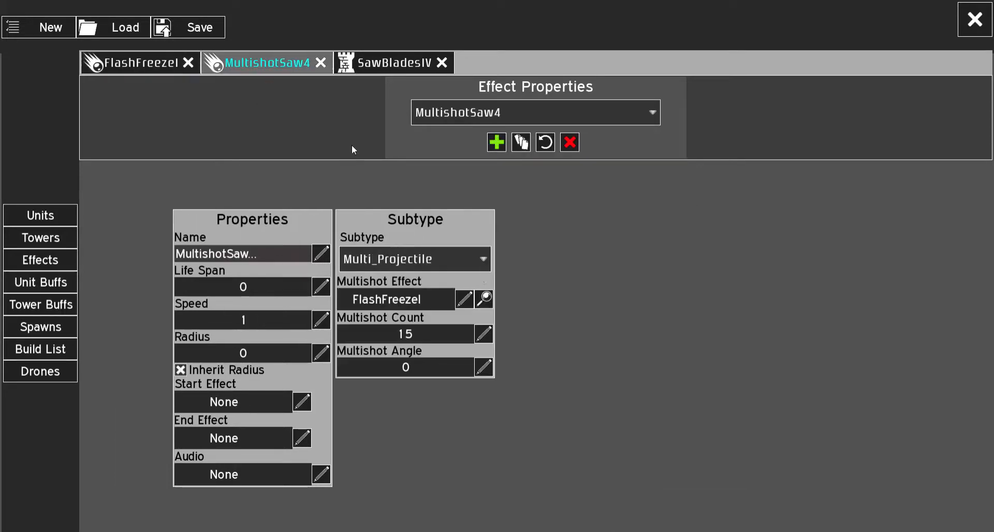
left_click(465, 299)
left_click(463, 274)
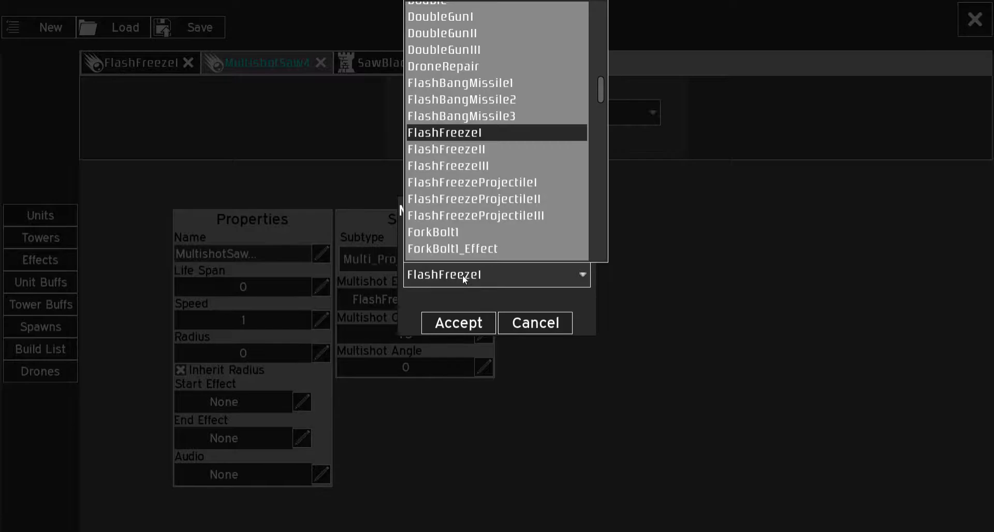
left_click(501, 182)
left_click(475, 330)
left_click(386, 63)
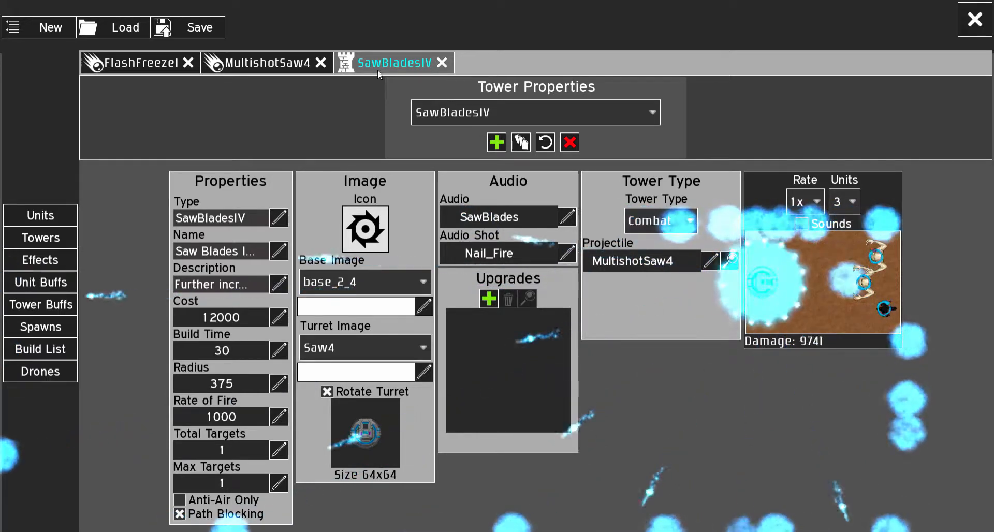
left_click(267, 63)
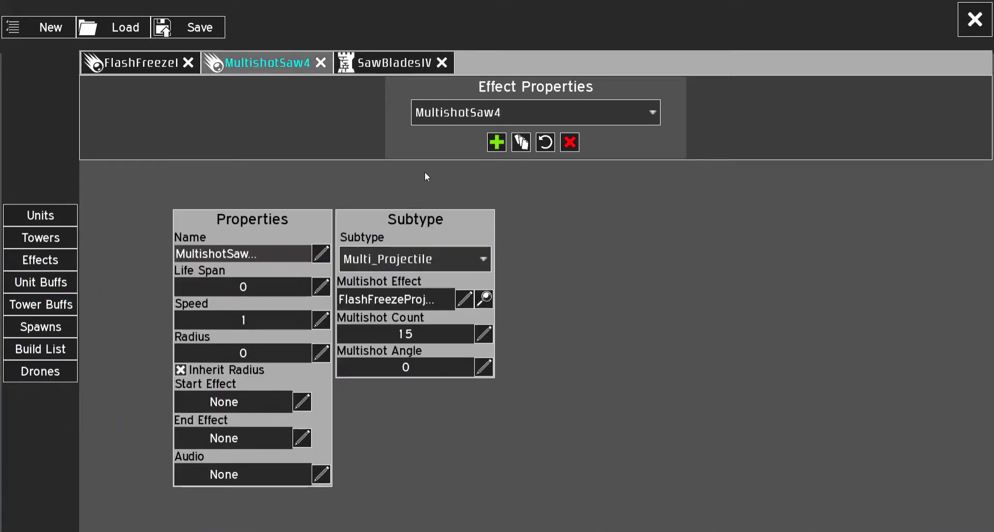
left_click(381, 69)
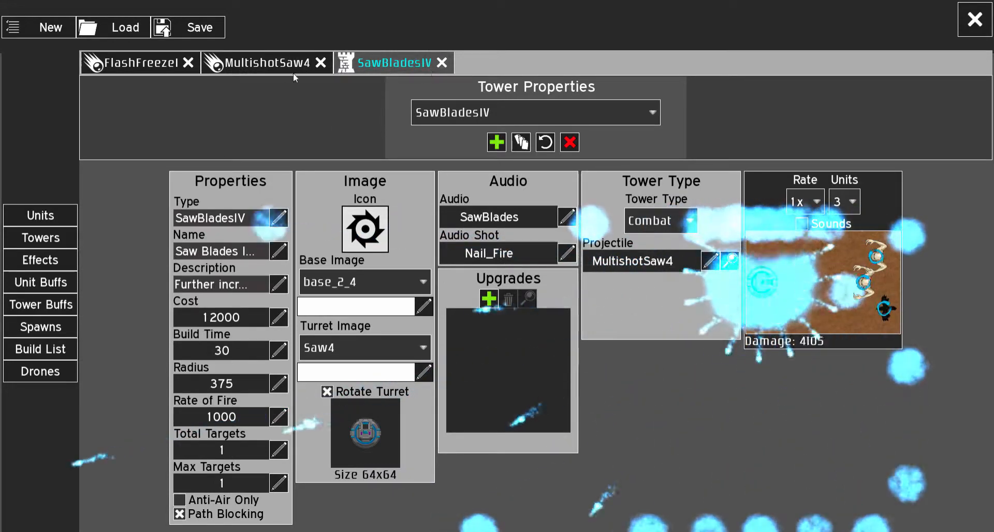
Close the SawBladesIV tower and MultishotSaw4 effect and check the subtypes available for FlashFreezeI
left_click(443, 63)
left_click(320, 63)
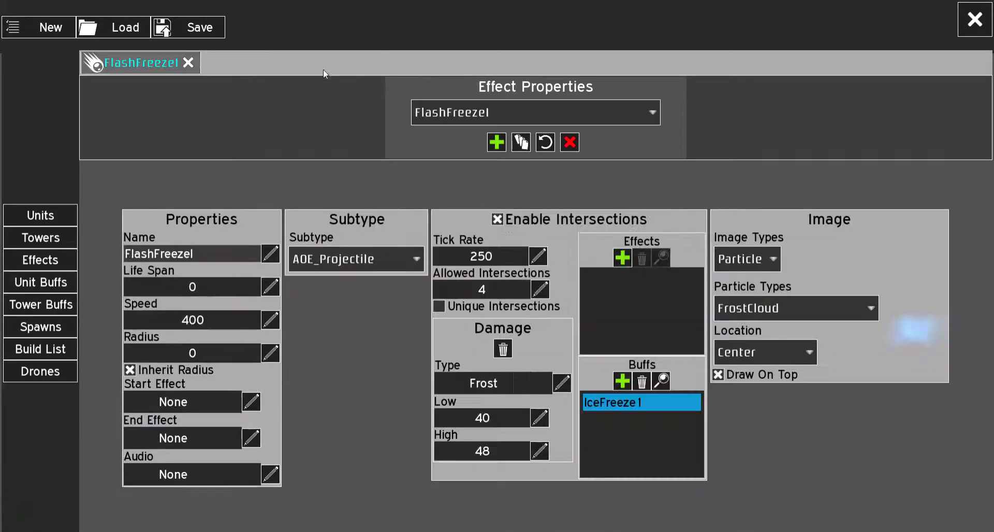
left_click(346, 257)
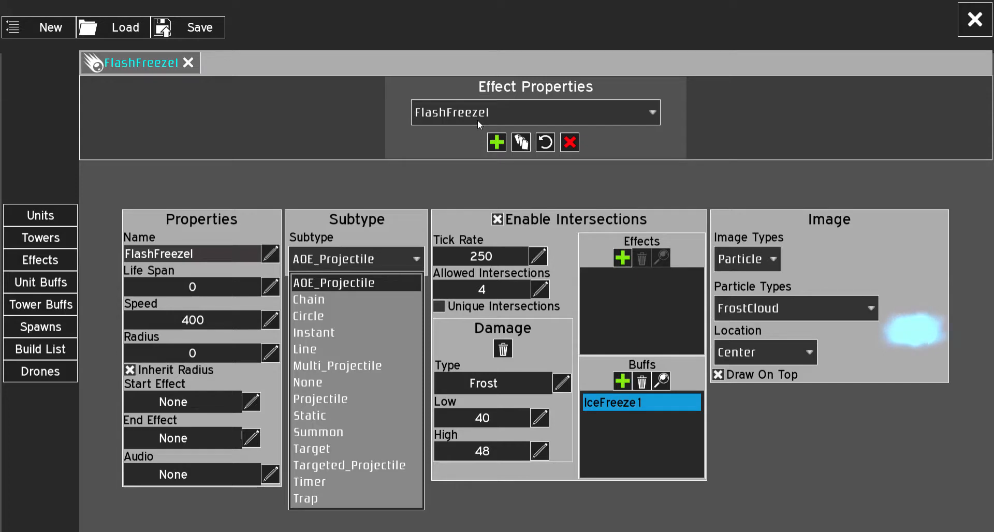
left_click(527, 116)
left_click(517, 116)
Open the tower properties, load the Sniper tower in place of SawBladesIV and open its SniperI projectile effect
left_click(40, 237)
left_click(536, 113)
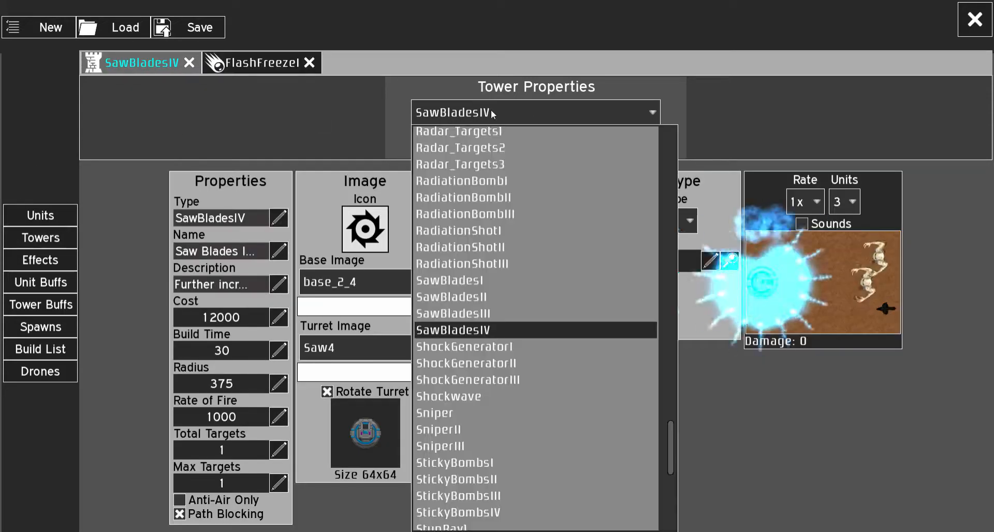
scroll(511, 289, "down", 2)
scroll(512, 289, "down", 2)
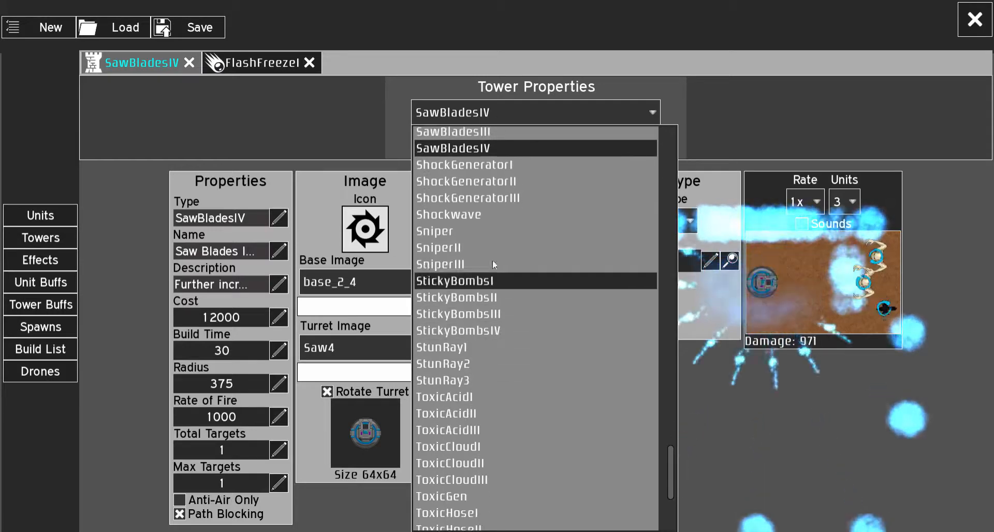
left_click(499, 228)
left_click(731, 263)
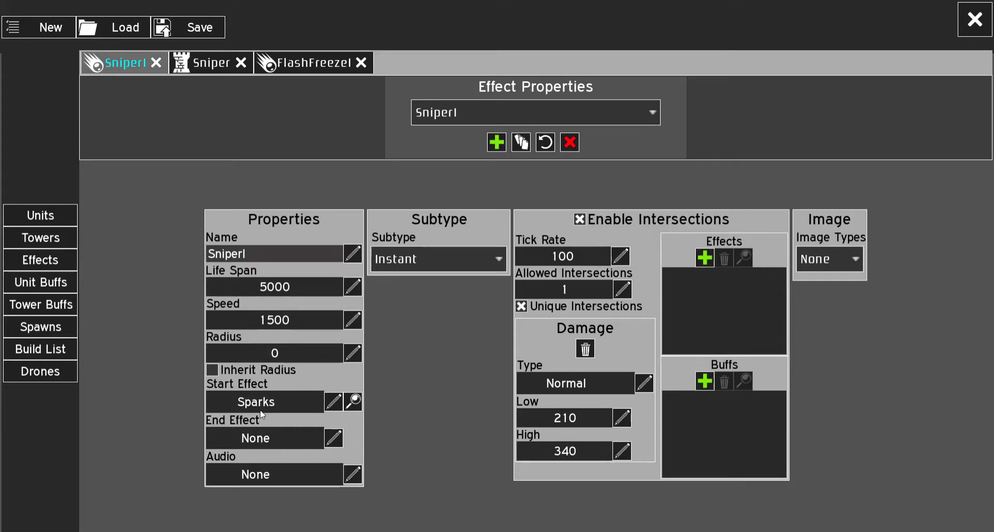
Check the Sniper tower's shots in its preview and set the SniperI effect's End Effect to PhaseExplosion1
left_click(217, 66)
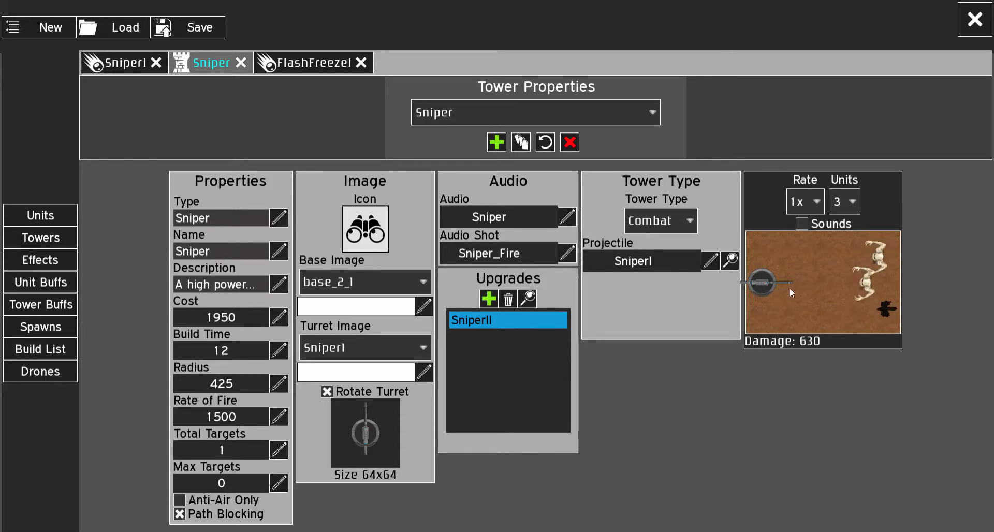
left_click(120, 64)
left_click(333, 439)
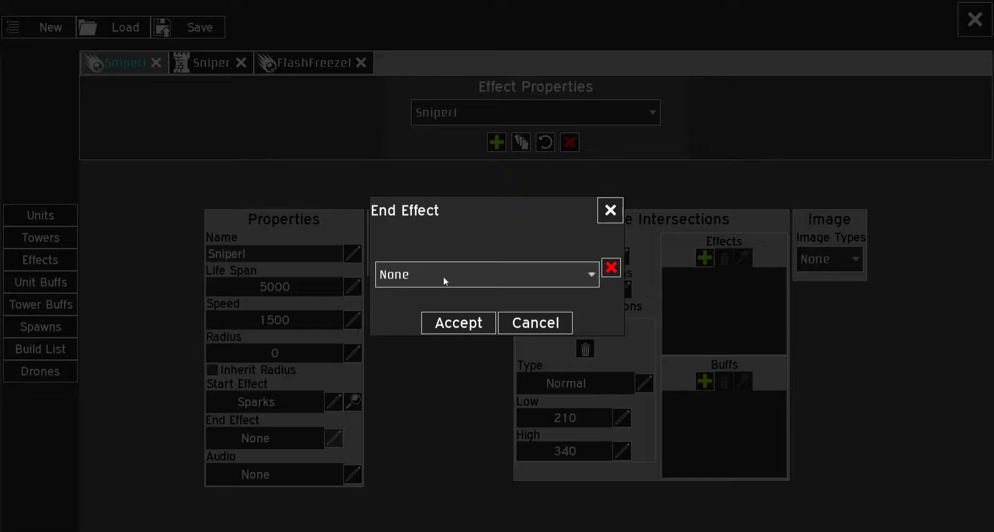
left_click(443, 277)
left_click_drag(611, 11, 610, 175)
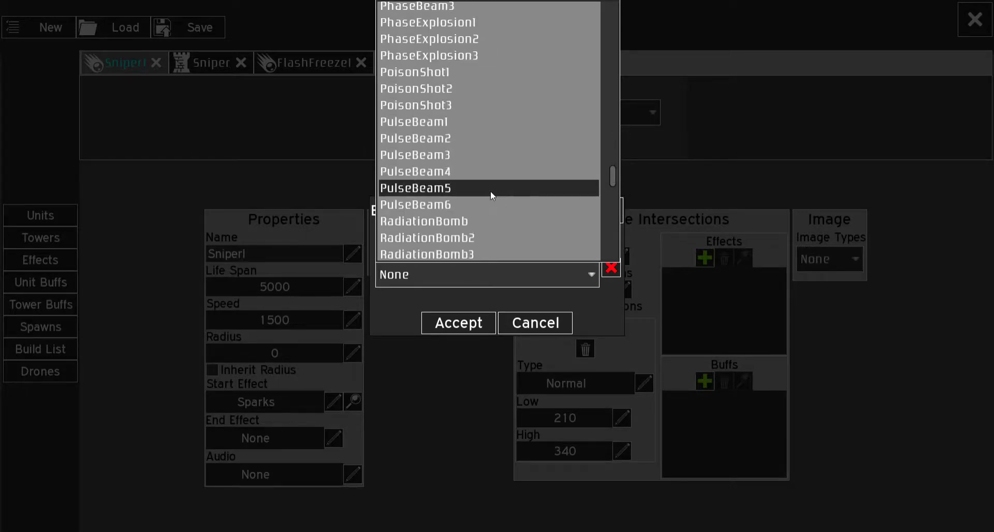
scroll(498, 129, "down", 3)
scroll(495, 155, "up", 4)
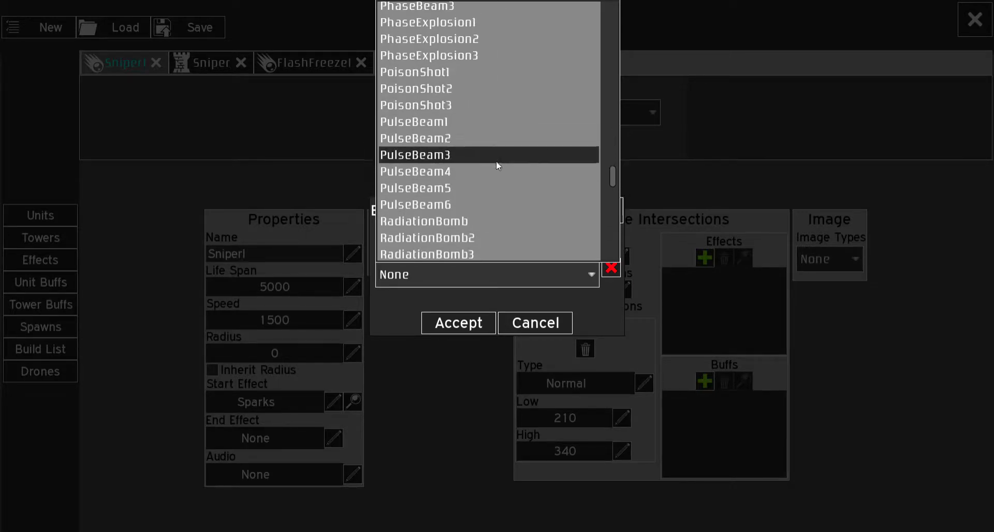
scroll(496, 163, "up", 1)
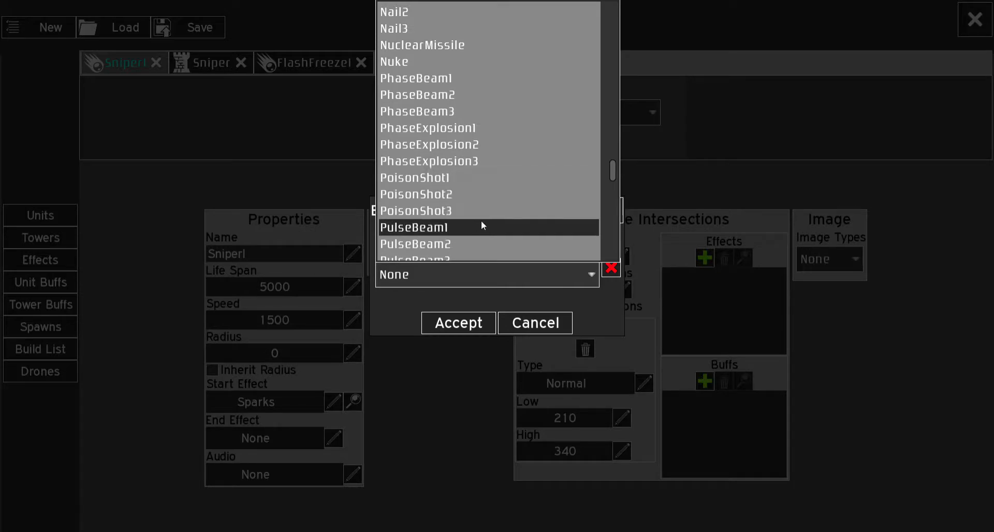
left_click(487, 161)
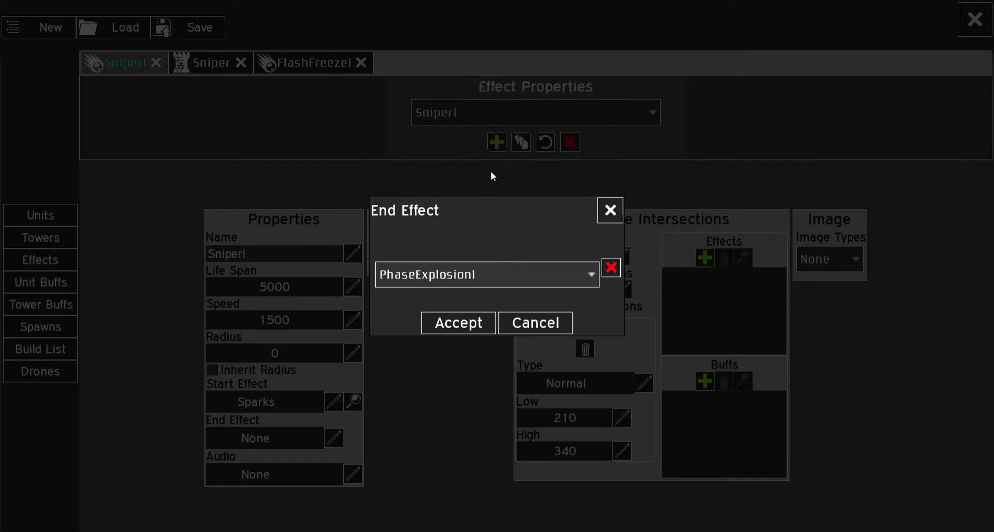
left_click(458, 322)
Examine the Sniper tower's shots in its preview and list the subtypes available for the SniperI effect
left_click(215, 66)
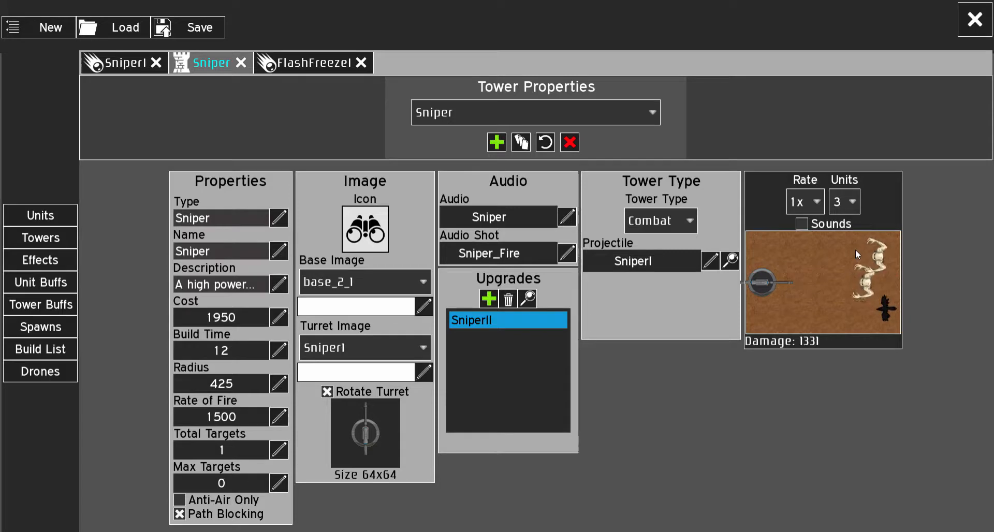
left_click(124, 63)
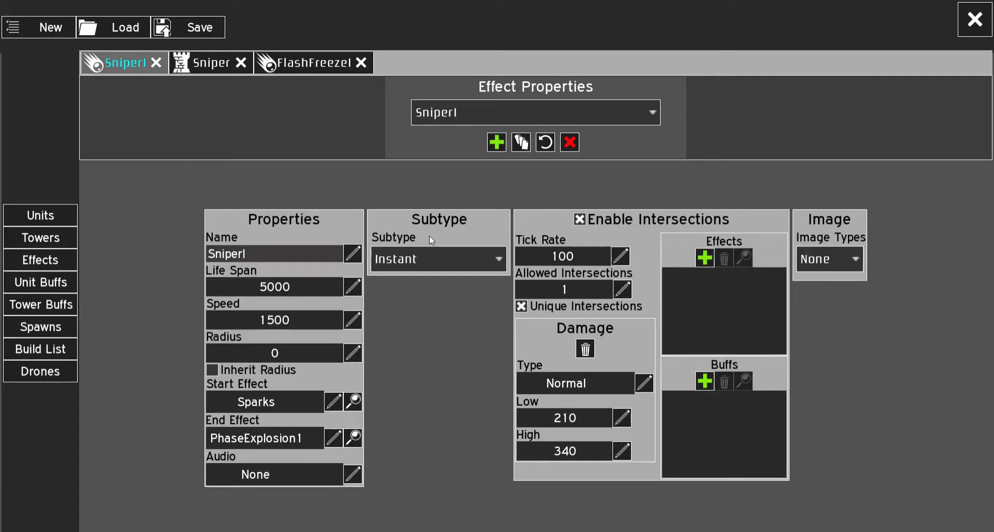
left_click(444, 269)
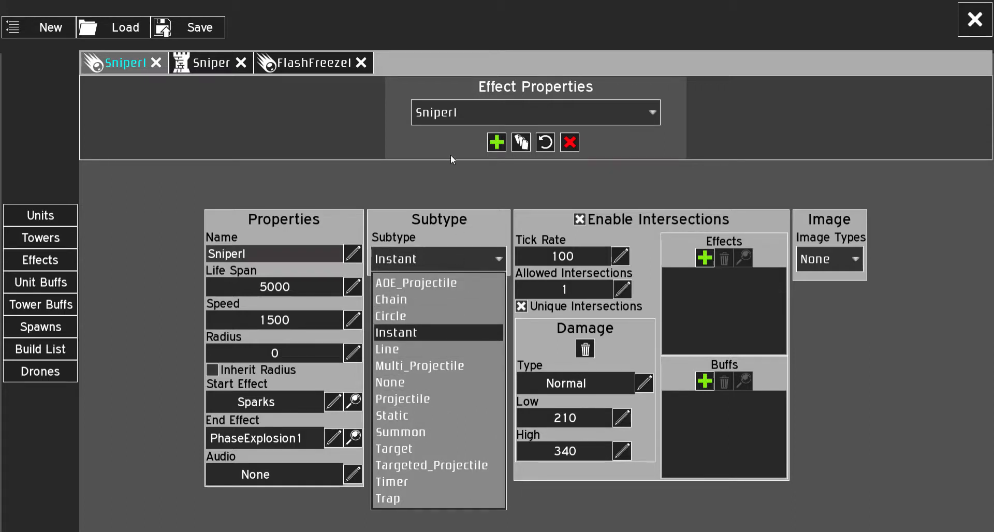
Browse the list of existing effects for another one to load in place of SniperI
left_click(455, 111)
scroll(534, 232, "up", 20)
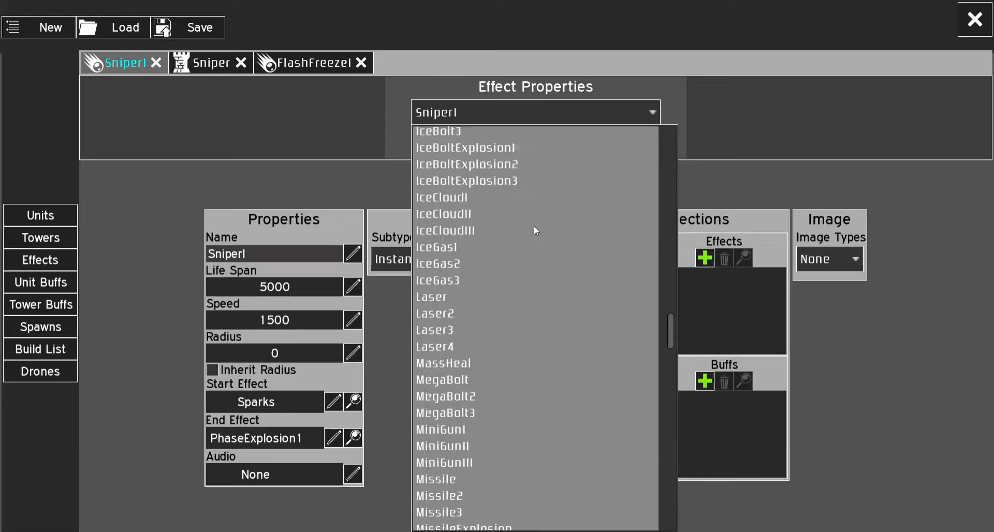